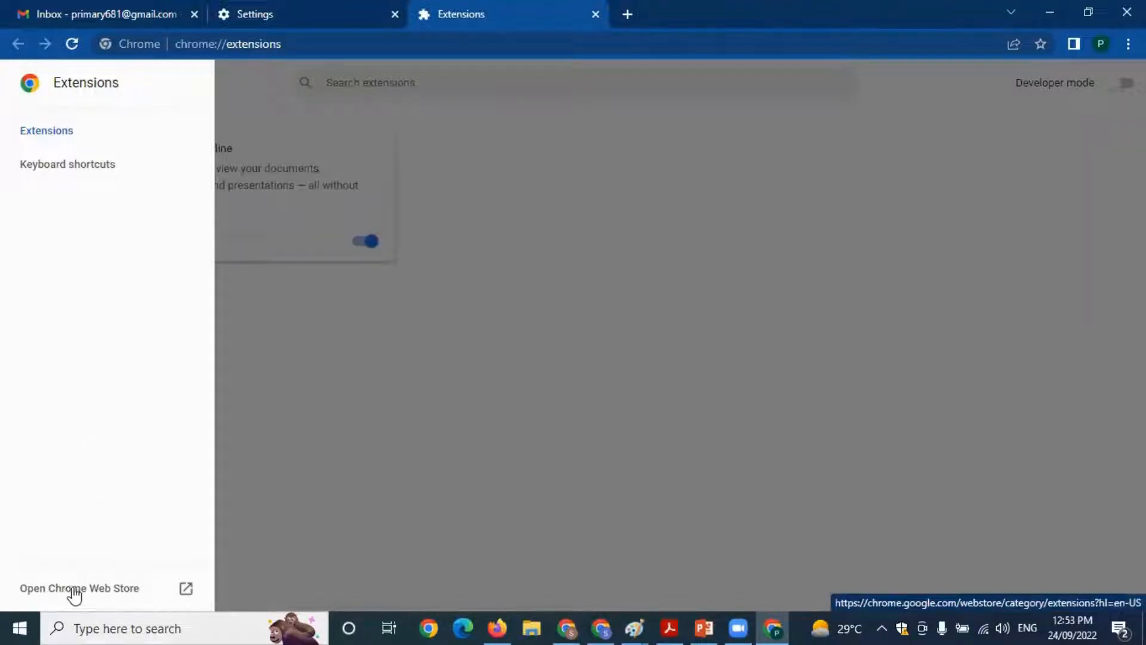
# Search the Chrome Web Store for "equatio" and open the Equatio - Math made digital extension
pyautogui.click(73, 591)
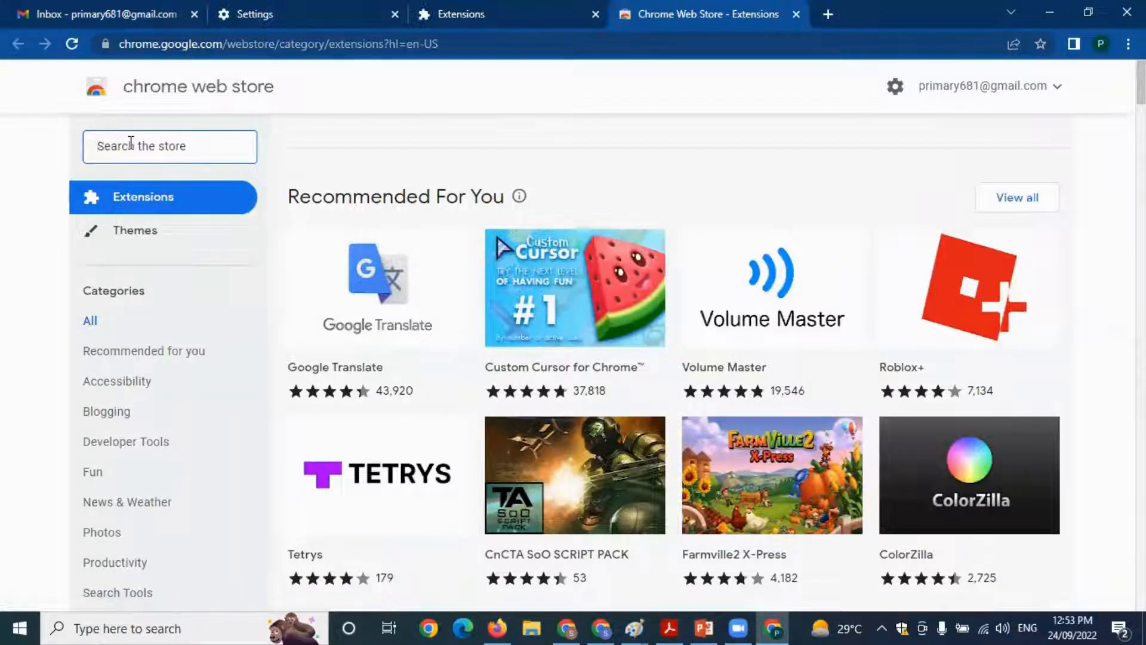
pyautogui.write('Equatio')
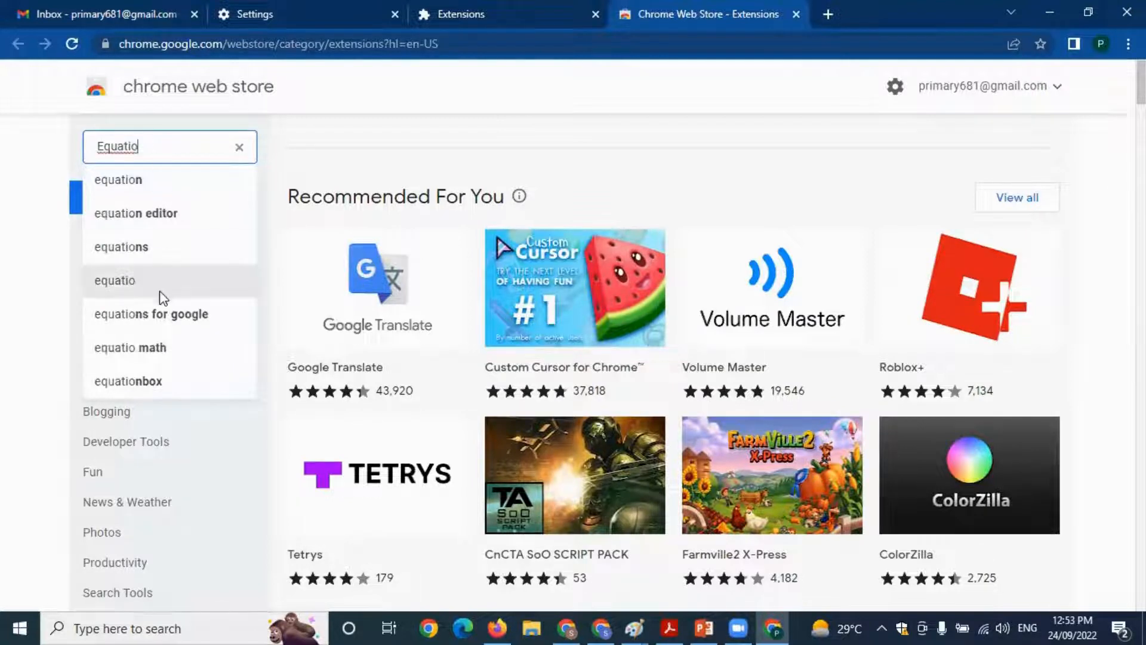
pyautogui.click(119, 280)
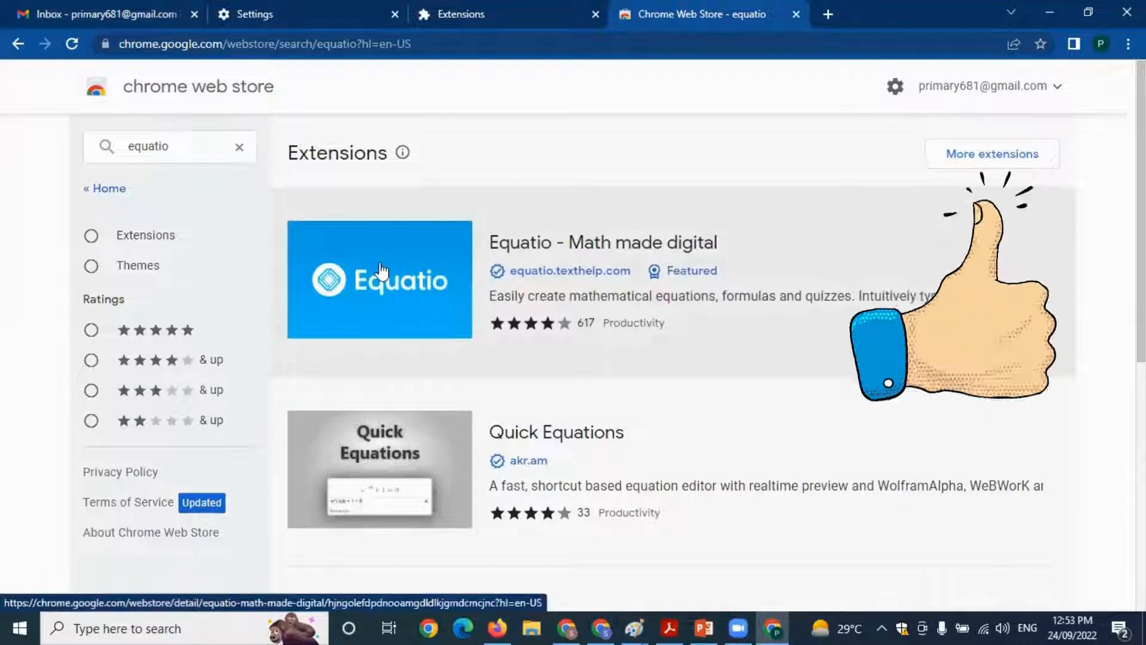
pyautogui.click(397, 293)
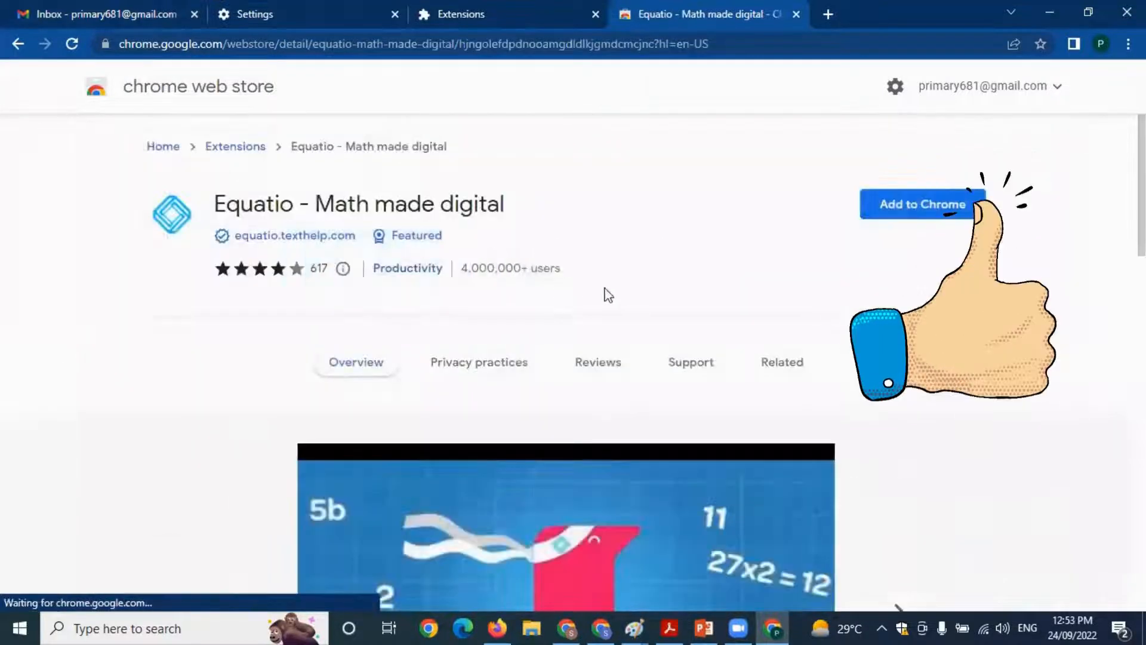
# Install the Equatio - Math made digital extension in Chrome and pin it to the browser
pyautogui.click(949, 209)
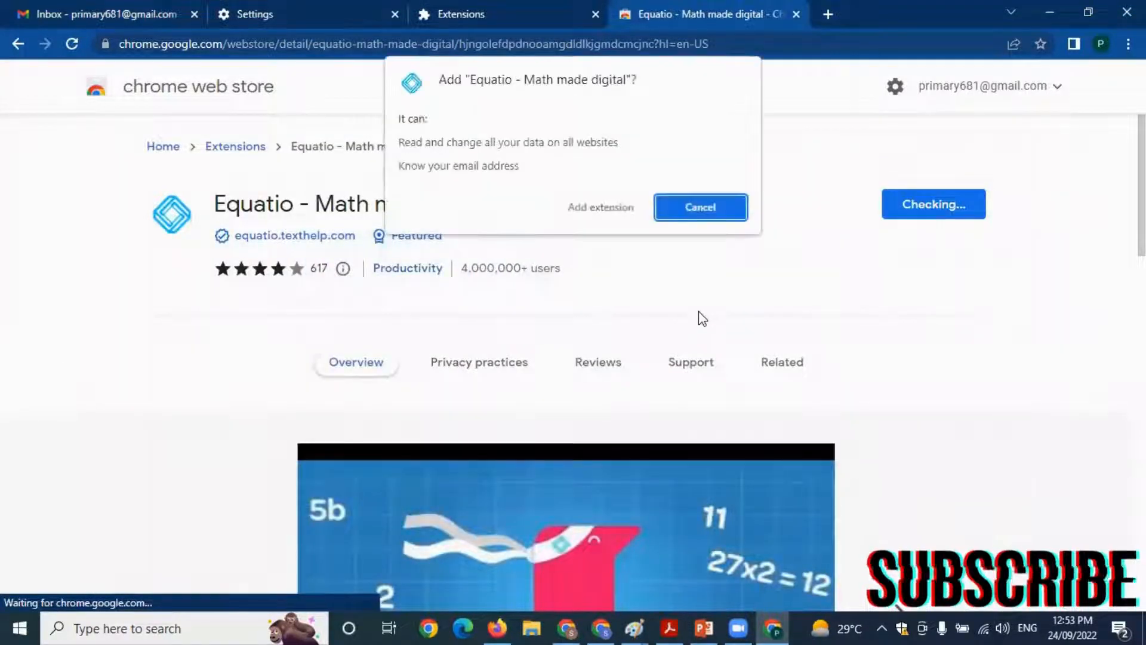
pyautogui.click(591, 209)
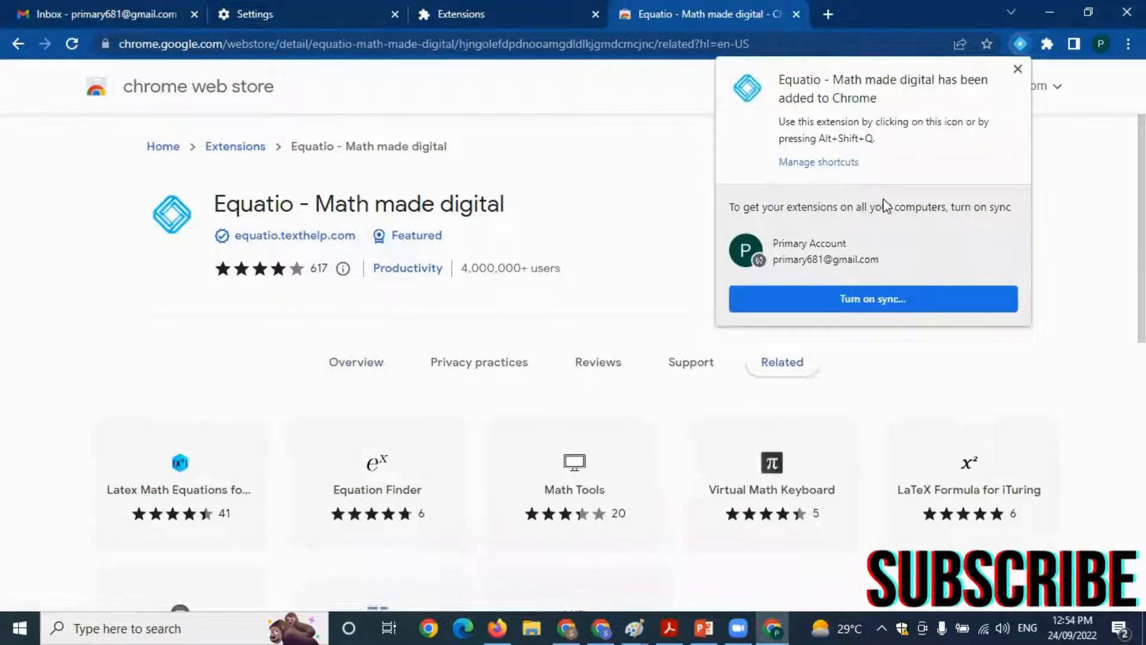
pyautogui.click(1018, 69)
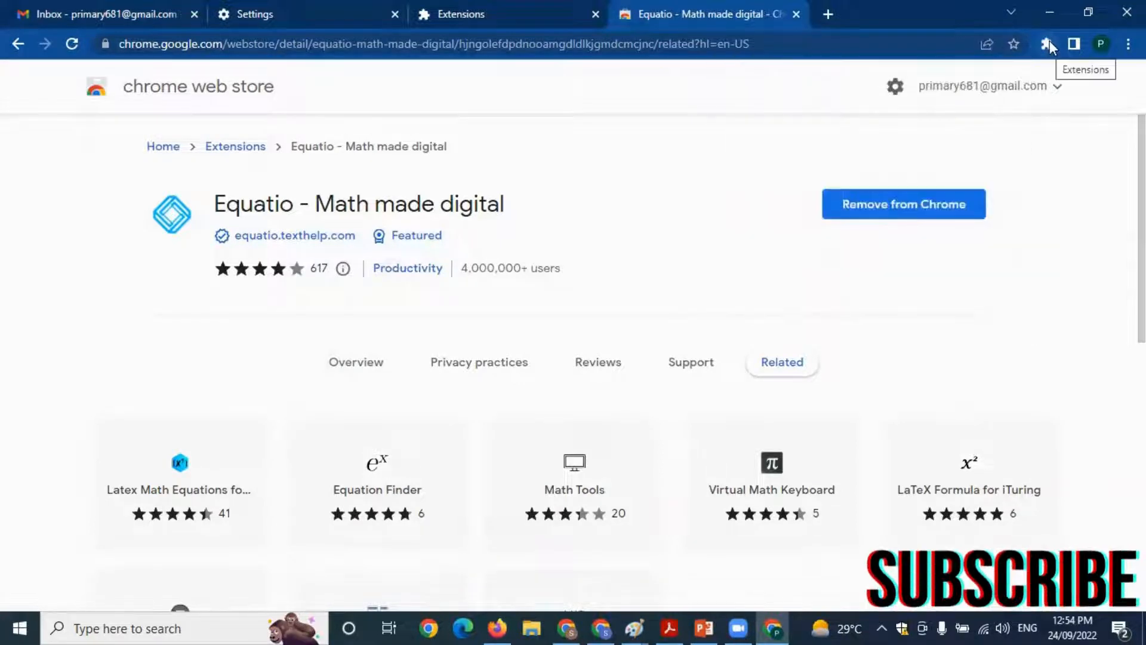
pyautogui.click(1049, 43)
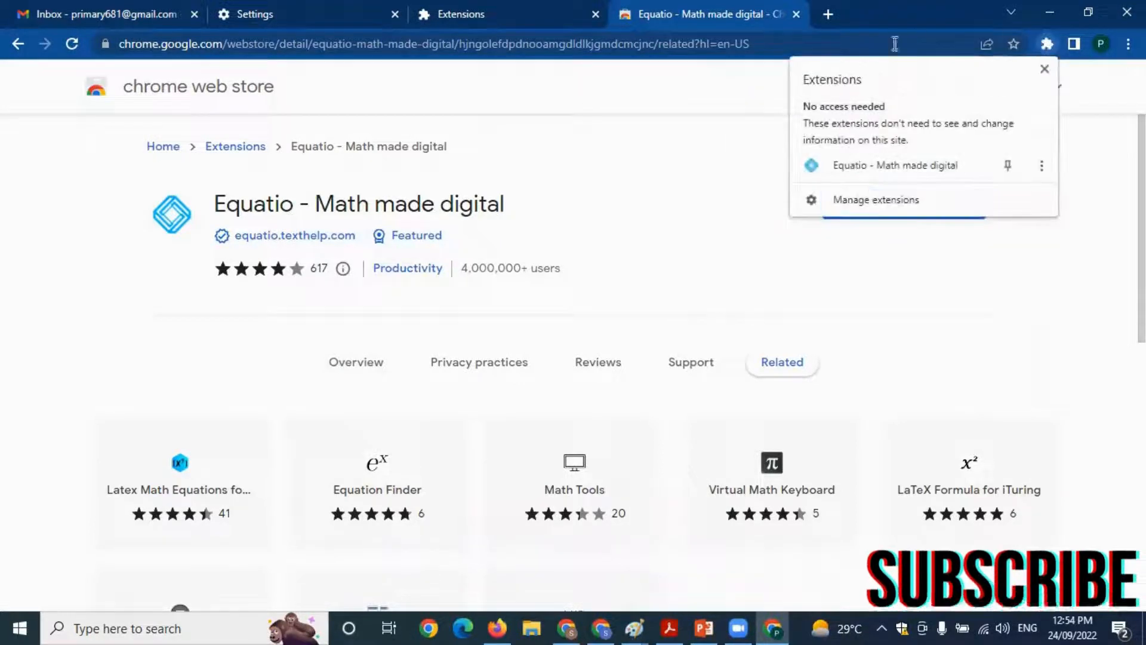
pyautogui.click(1009, 165)
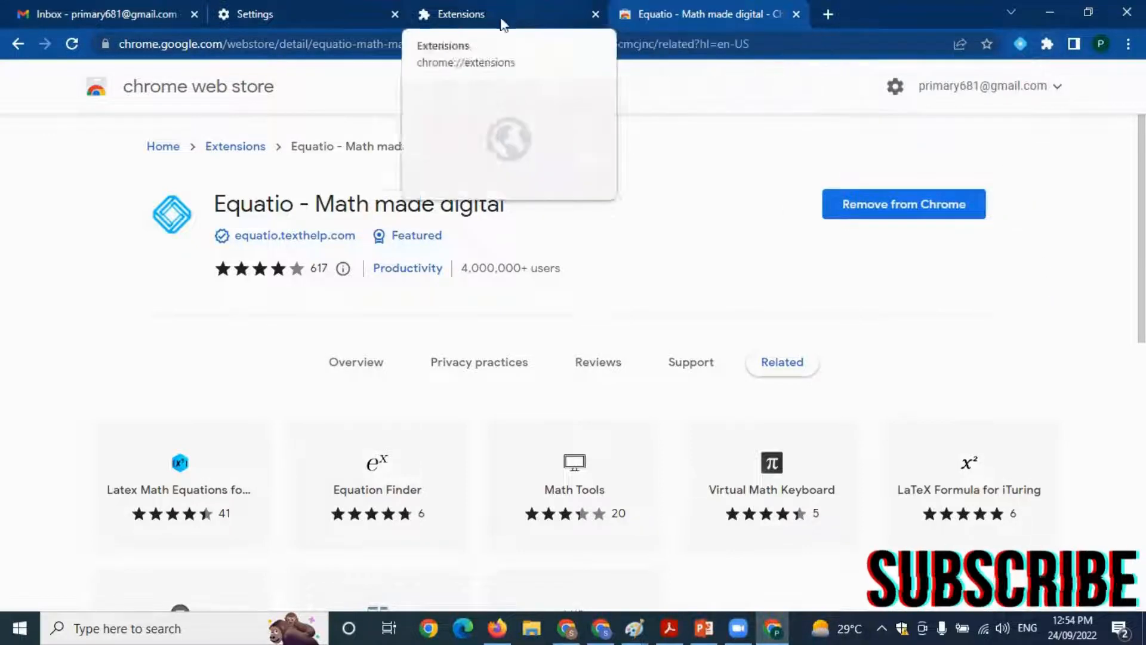
# Return to the Gmail inbox, open Google Docs from there and create a blank document
pyautogui.click(179, 13)
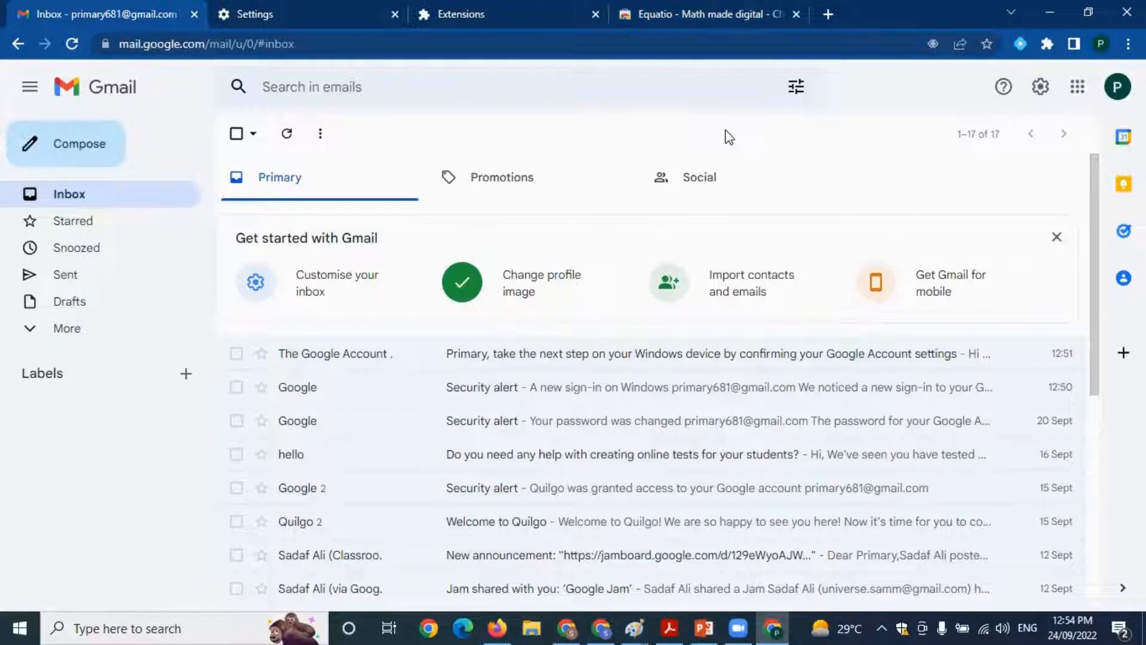
pyautogui.click(1077, 87)
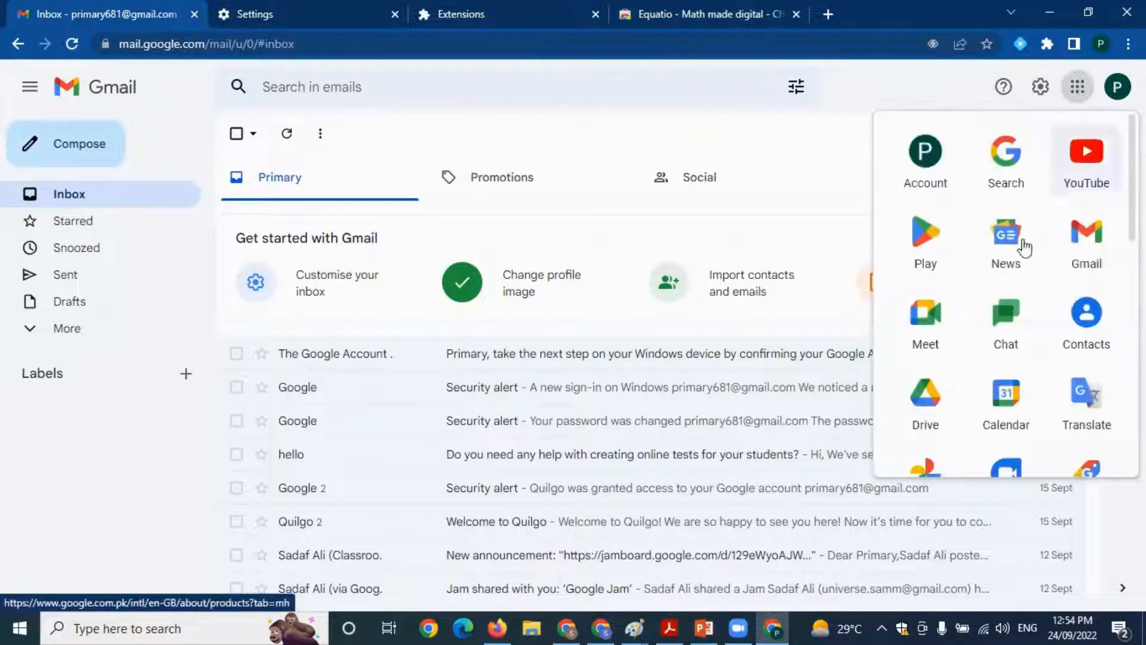
pyautogui.scroll(-8, 1025, 247)
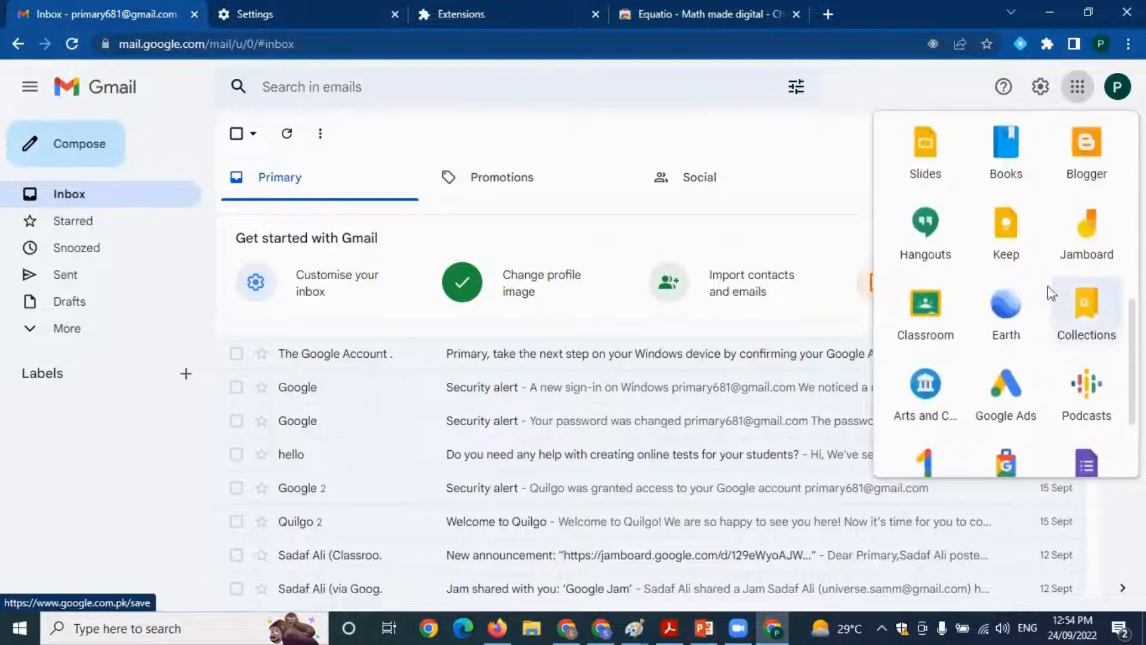
pyautogui.scroll(1, 1033, 239)
pyautogui.click(1009, 152)
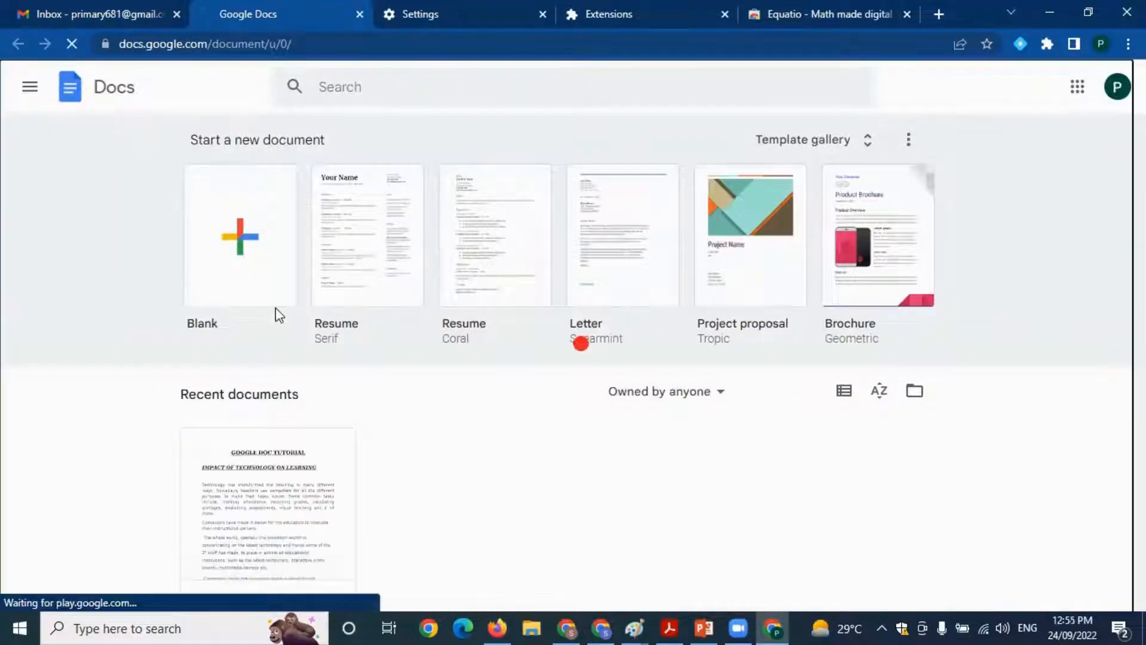
pyautogui.click(278, 314)
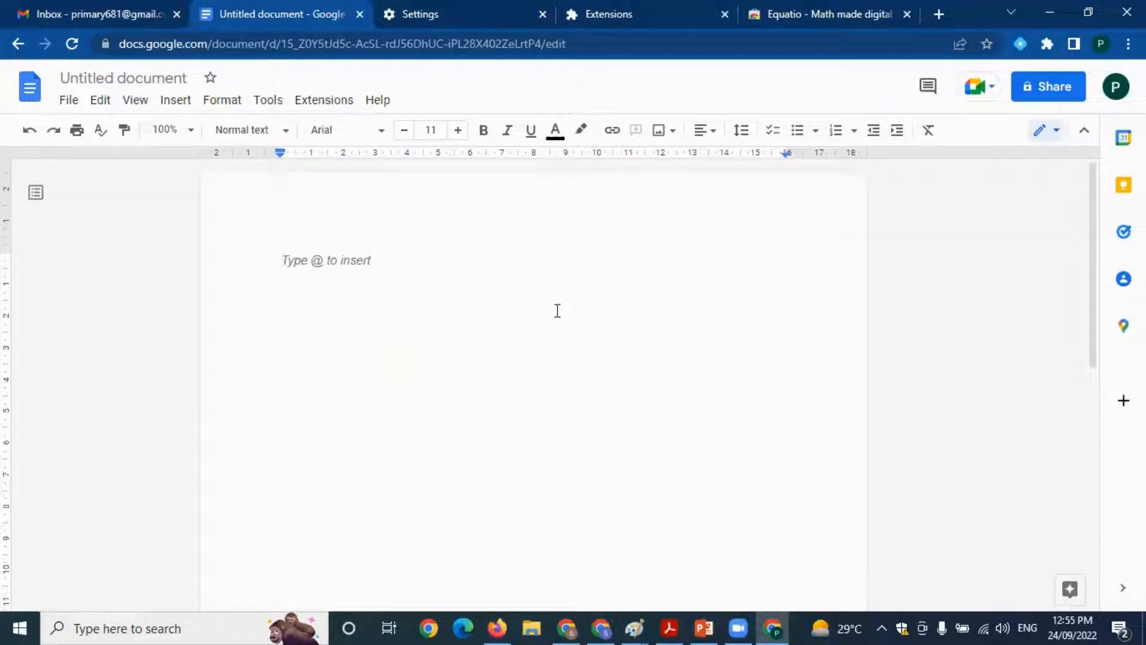
# Enter the heading "EQUATIO FEATURES" in the blank document and start a new line below it
pyautogui.click(285, 258)
pyautogui.write('EQUATIO FEATURE')
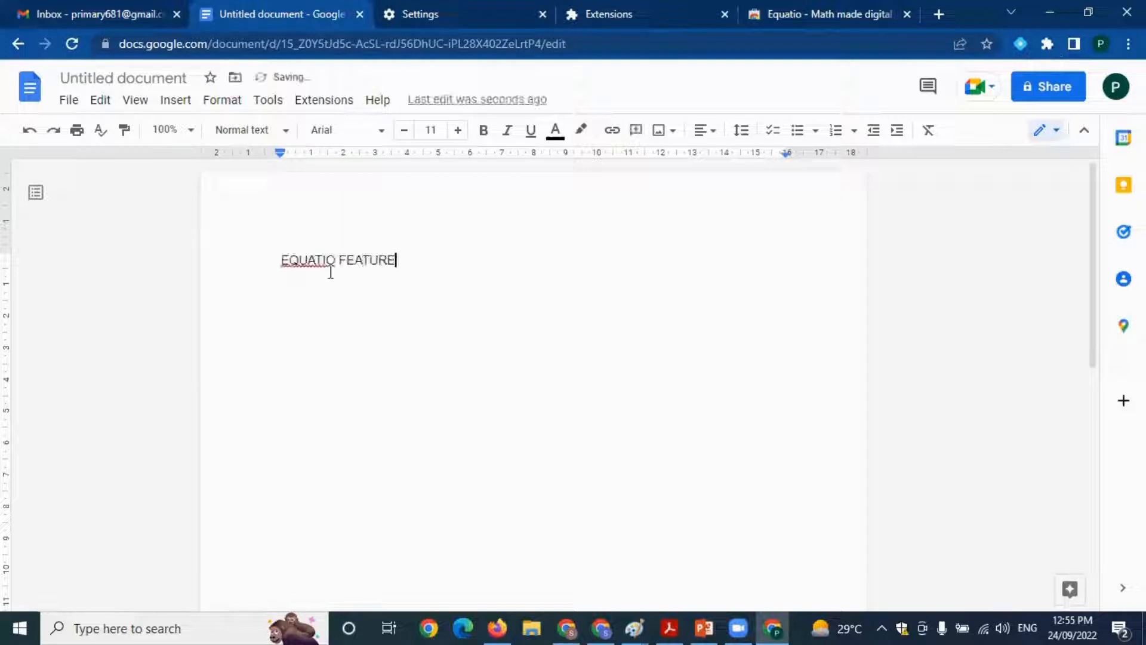
pyautogui.write('S')
pyautogui.press('Return')
# Launch Equatio, authorize it with the existing Google account, and start using it as a teacher
pyautogui.click(1021, 43)
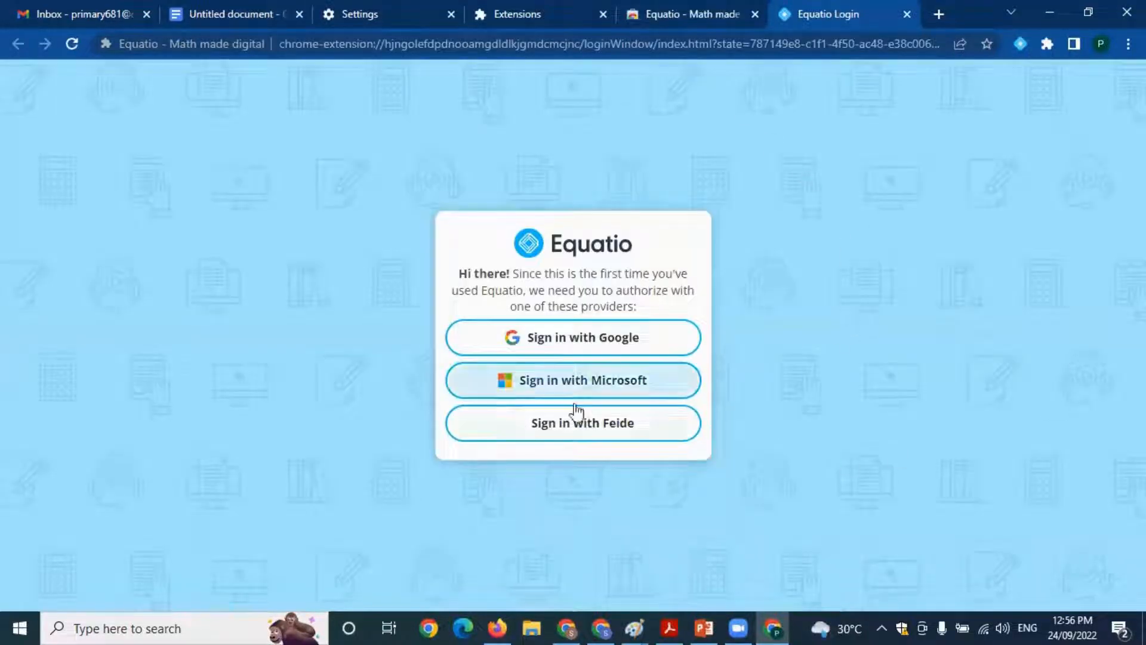
pyautogui.click(598, 345)
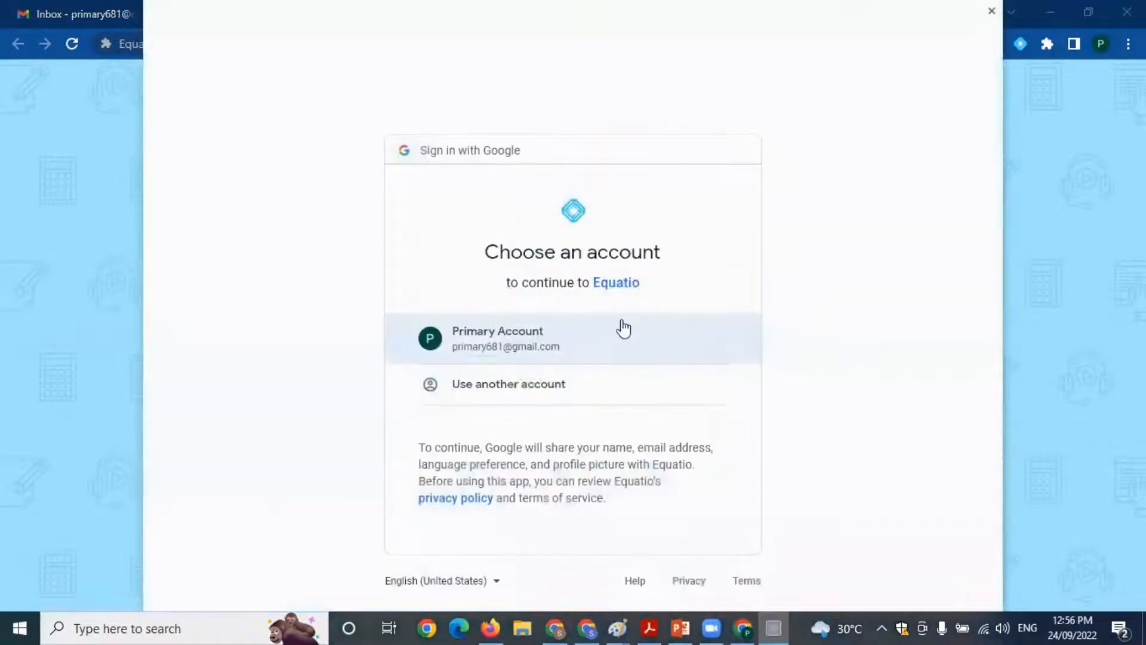
pyautogui.click(676, 342)
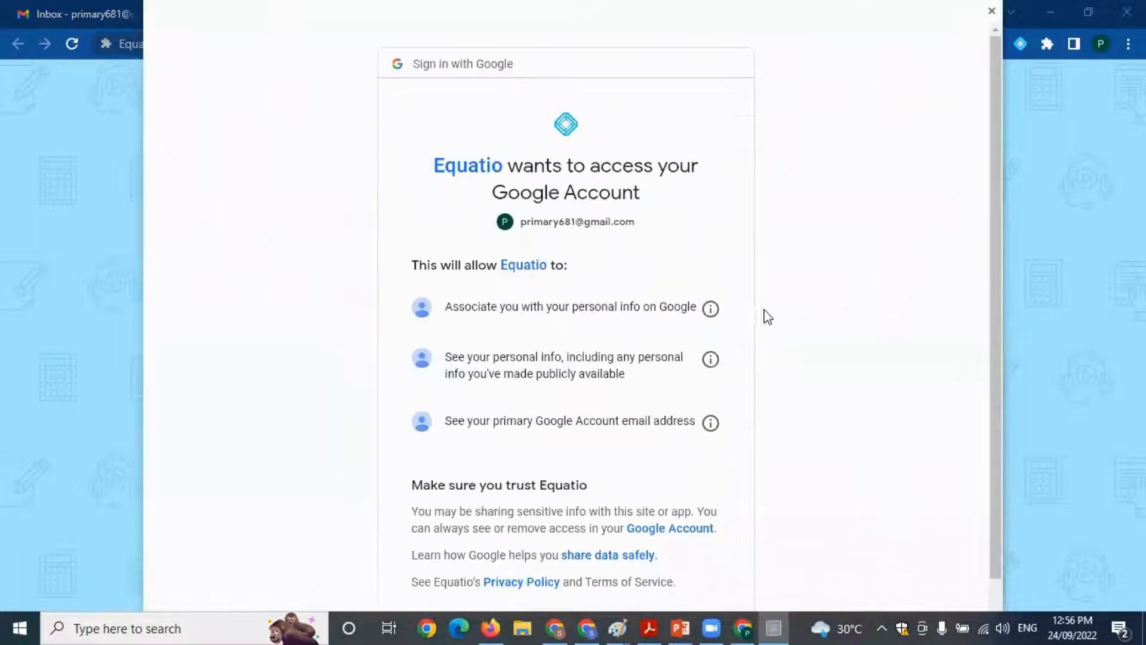
pyautogui.scroll(-2, 817, 323)
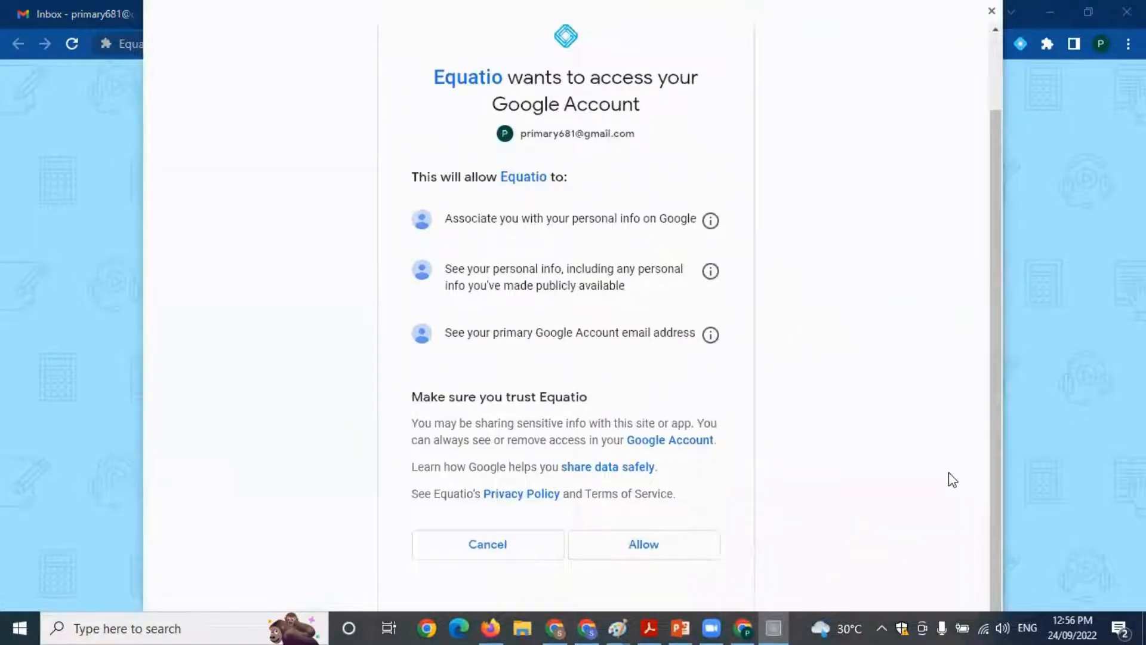
pyautogui.click(645, 545)
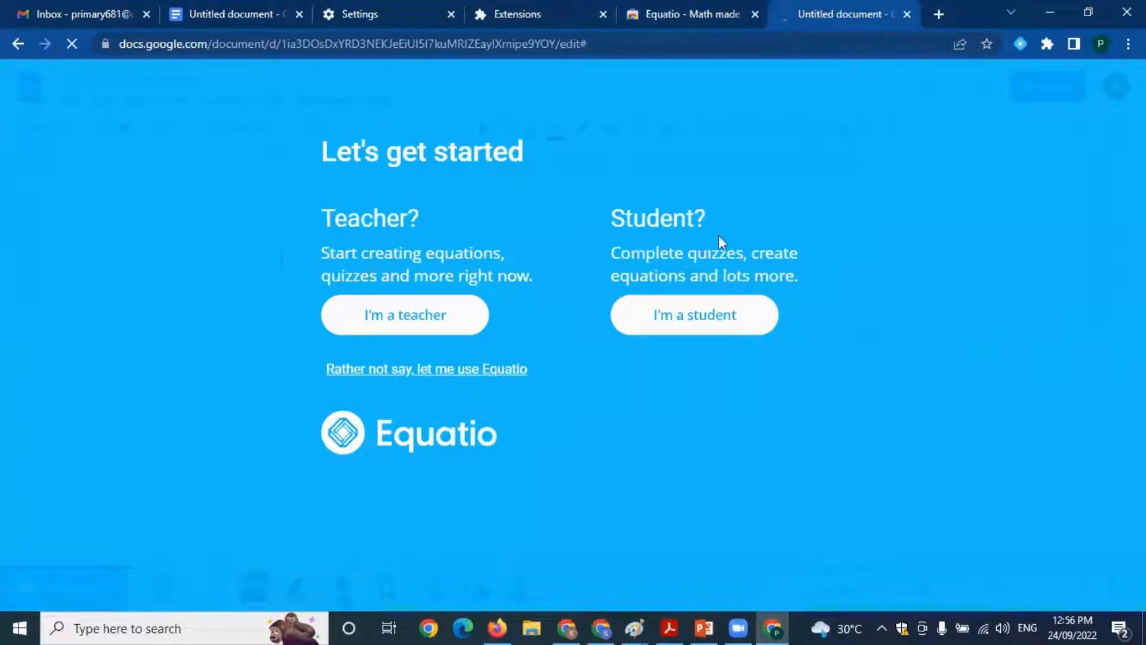
pyautogui.click(418, 327)
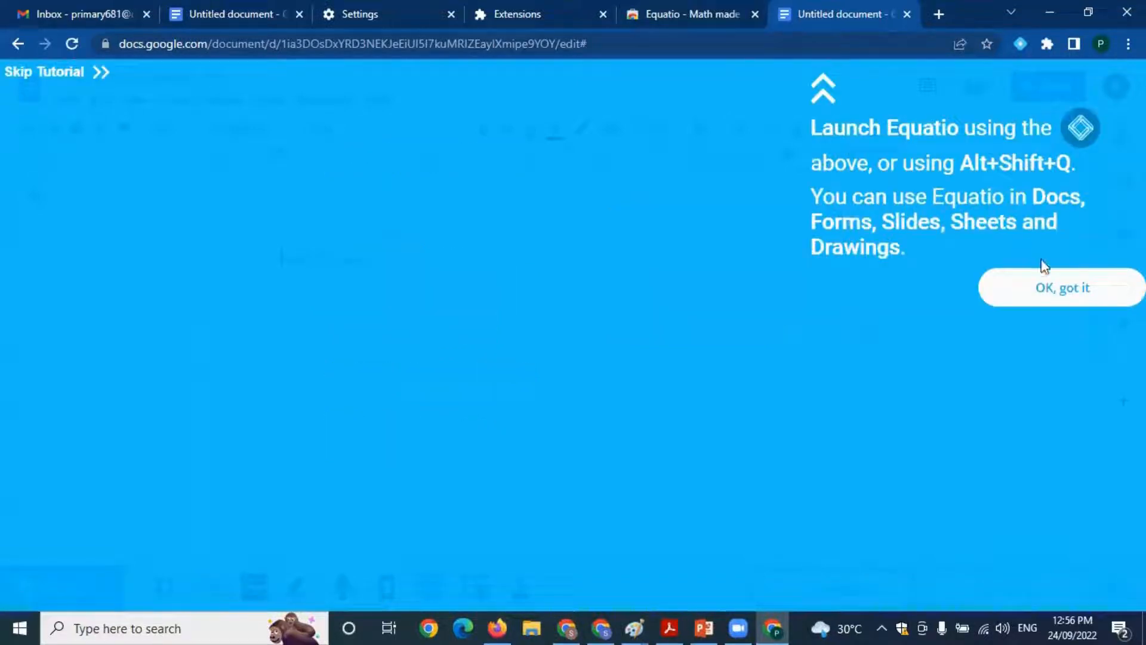
pyautogui.click(1046, 285)
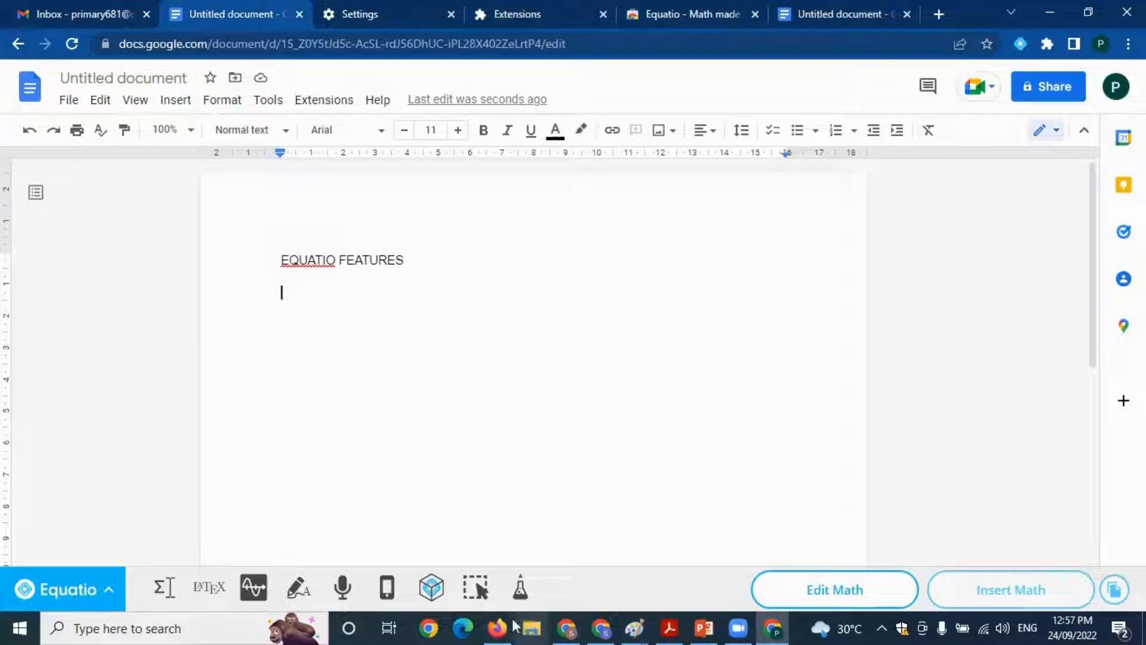
# Set Equatio's math font size to X-Large and save the options
pyautogui.click(110, 594)
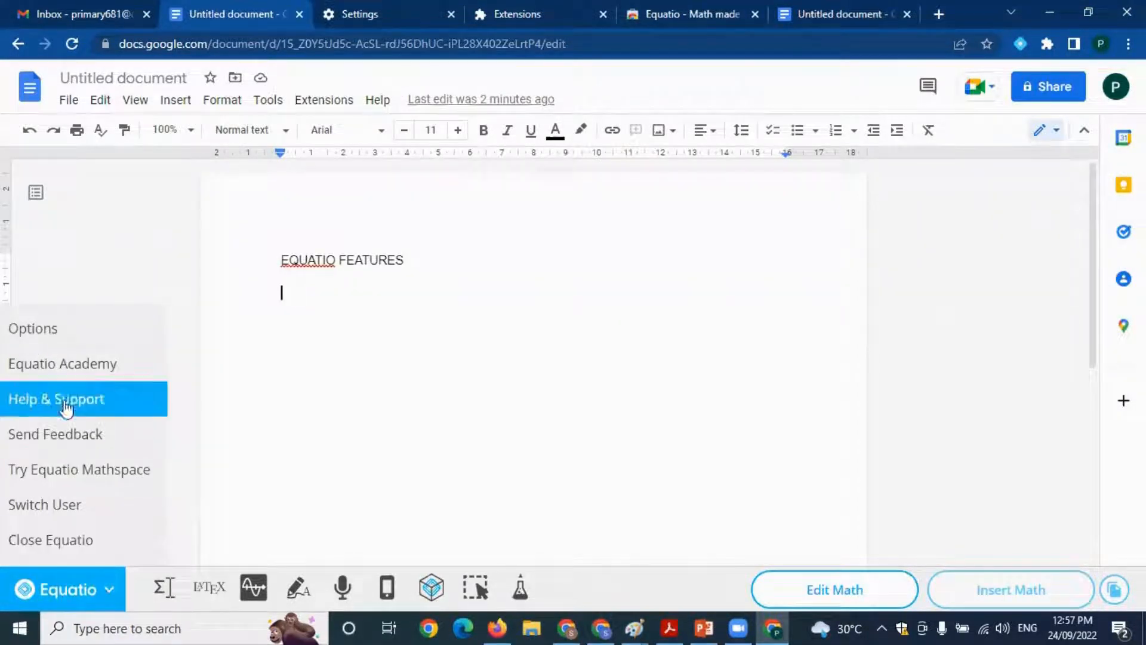
pyautogui.click(27, 334)
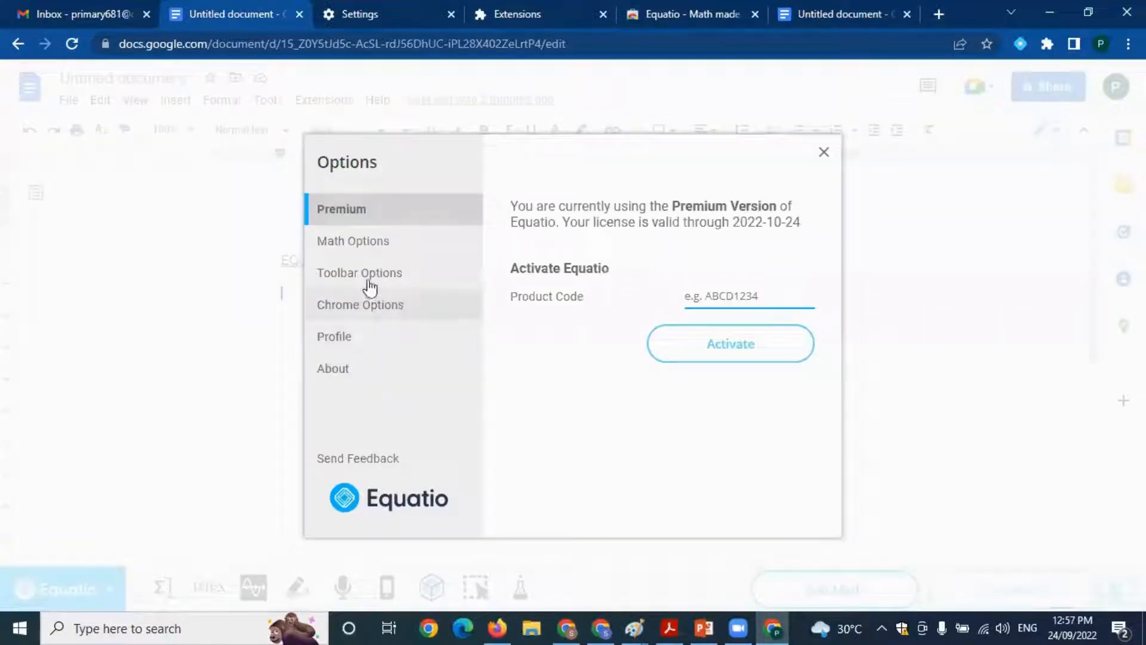
pyautogui.click(366, 254)
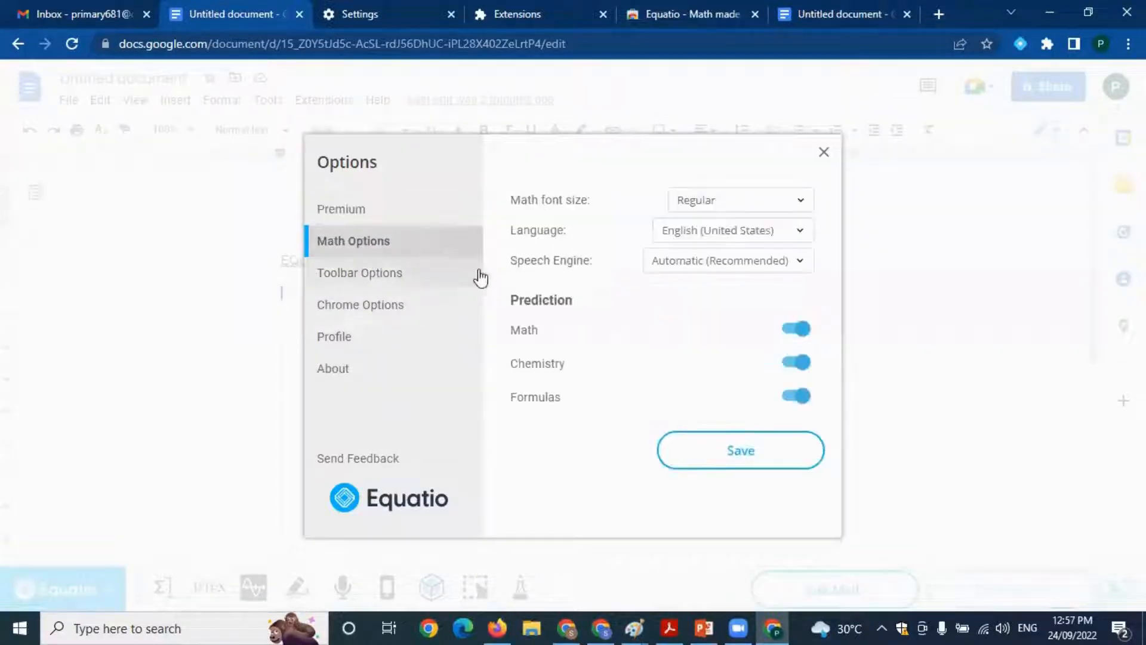
pyautogui.click(720, 200)
pyautogui.click(702, 269)
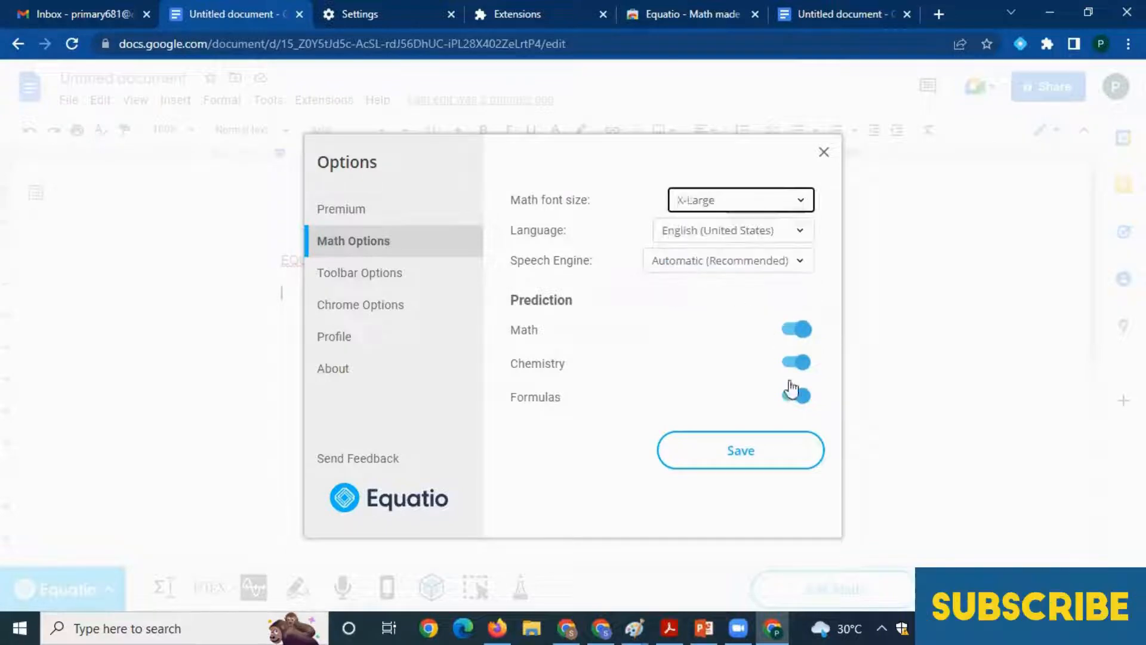
pyautogui.click(749, 454)
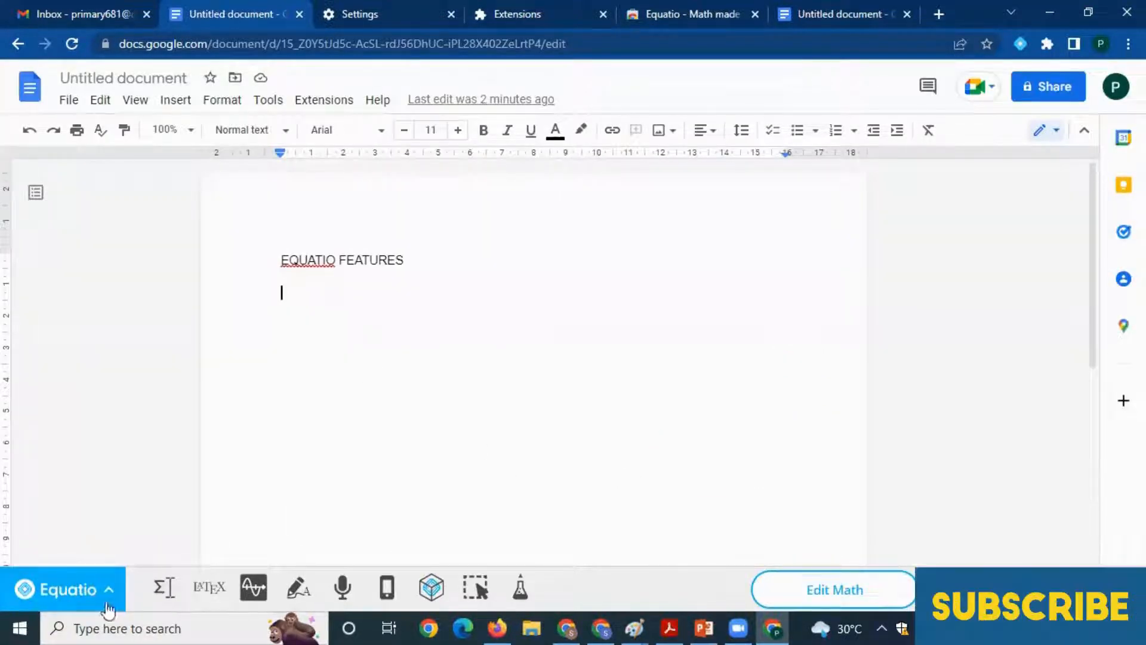
# Enter x² + y² in Equatio's math equation editor, using the Squared prediction for both exponents
pyautogui.click(164, 591)
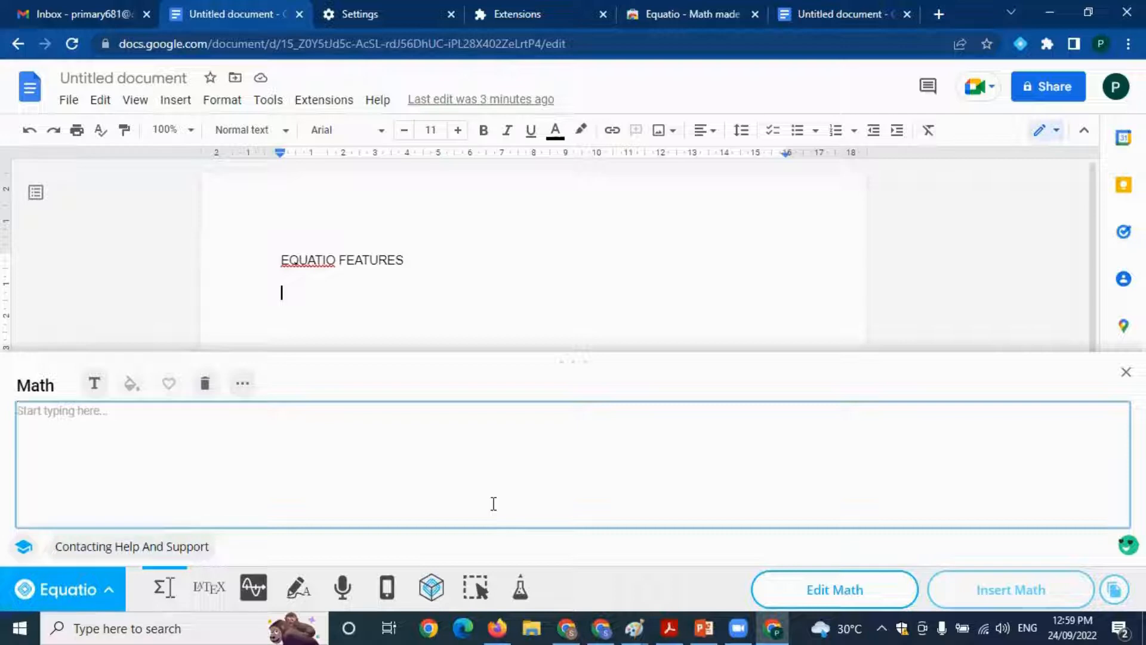
pyautogui.write('xsq')
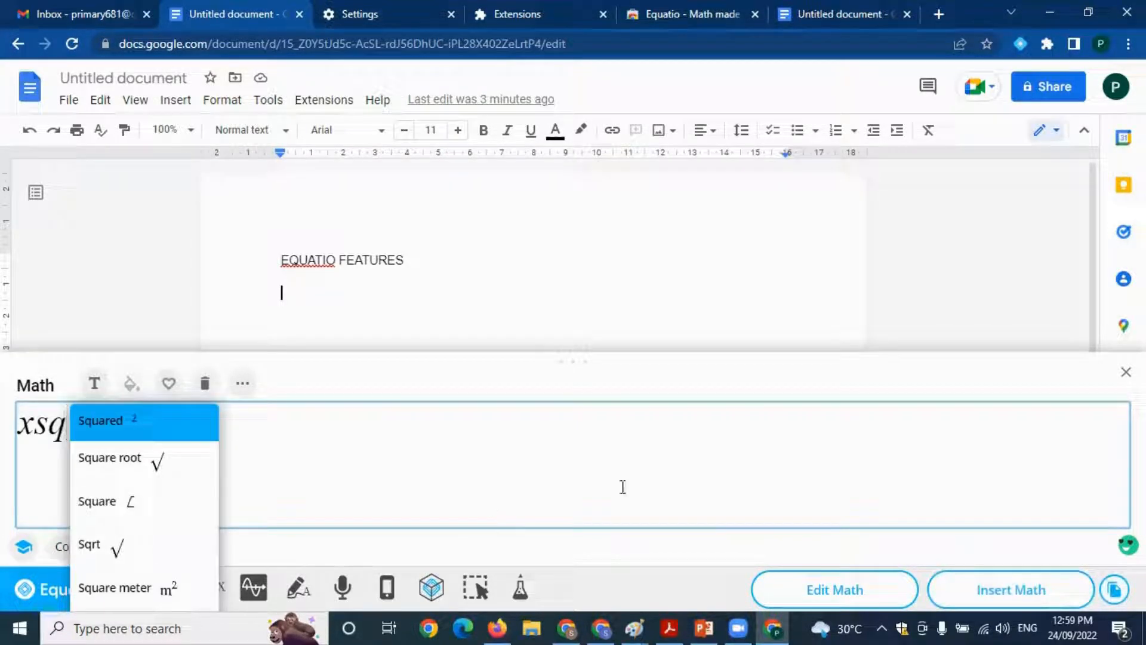
pyautogui.click(121, 426)
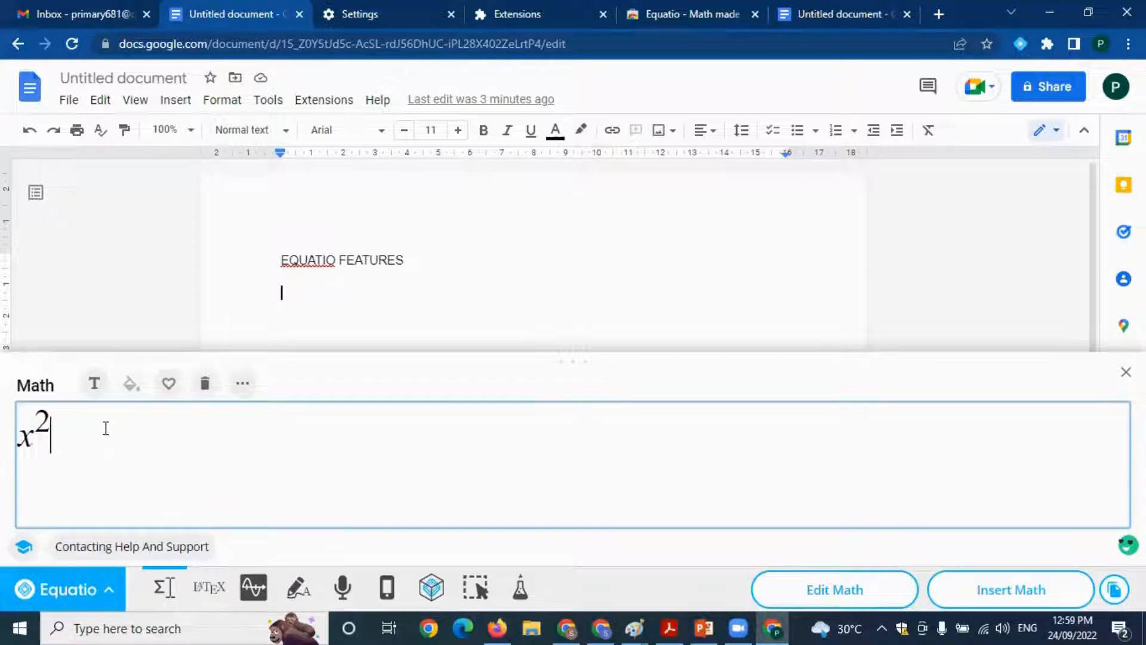
pyautogui.write('+ysq')
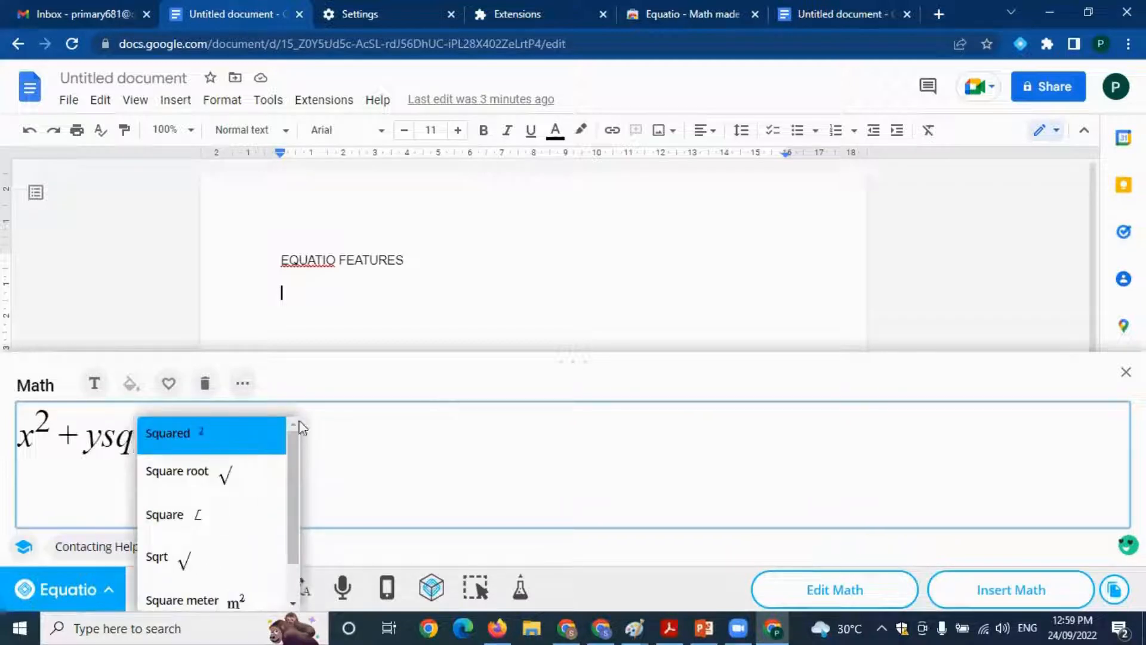
pyautogui.click(218, 442)
# Complete the equation with = z², insert it below the document heading and close the equation editor
pyautogui.write('=')
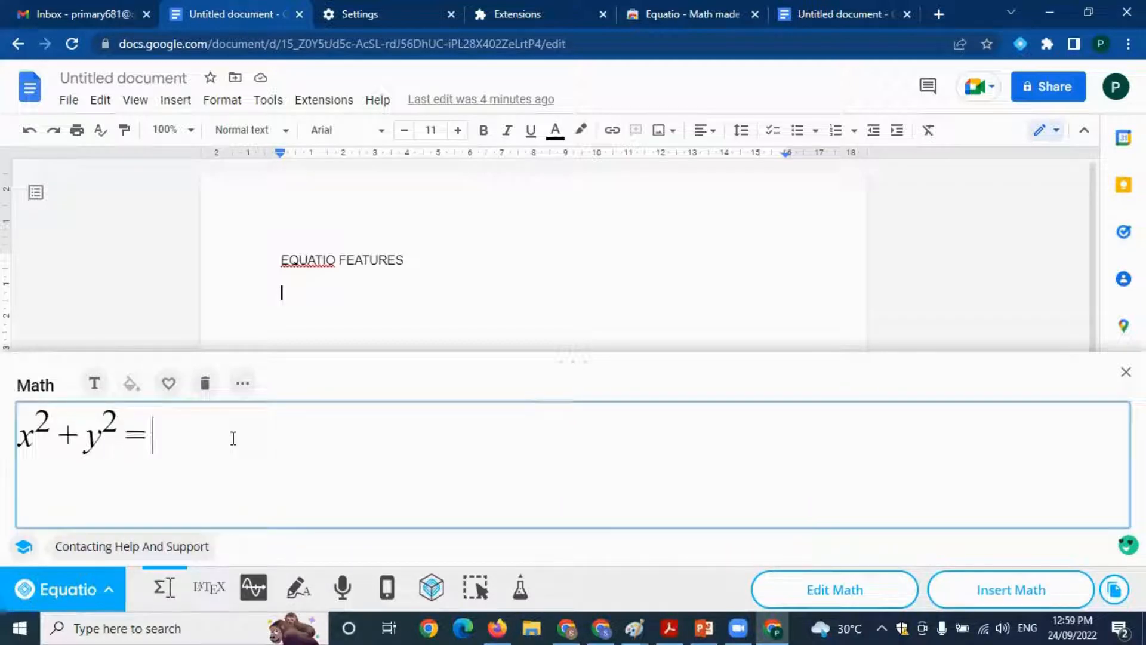
pyautogui.write('zsq')
pyautogui.click(233, 442)
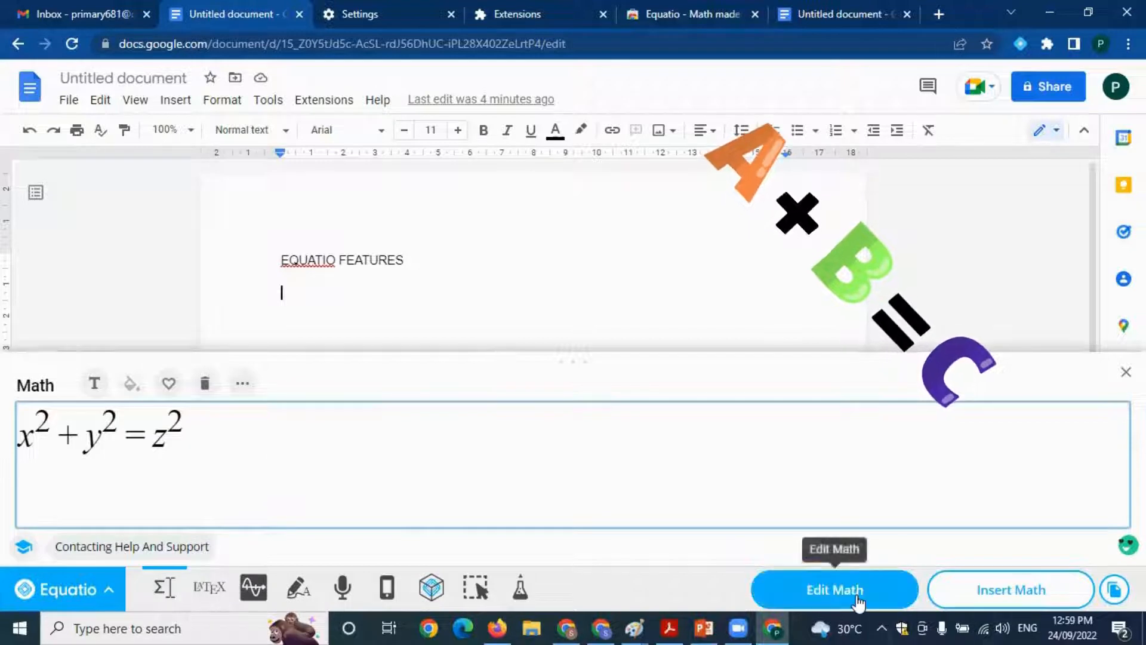
pyautogui.click(996, 598)
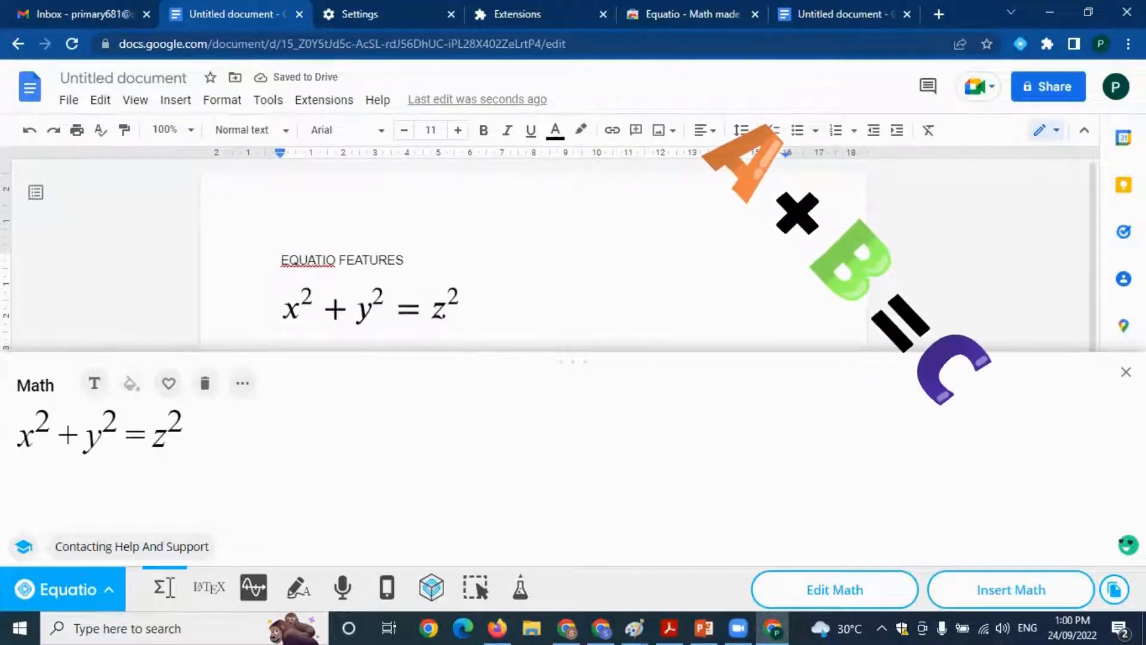
pyautogui.click(1126, 372)
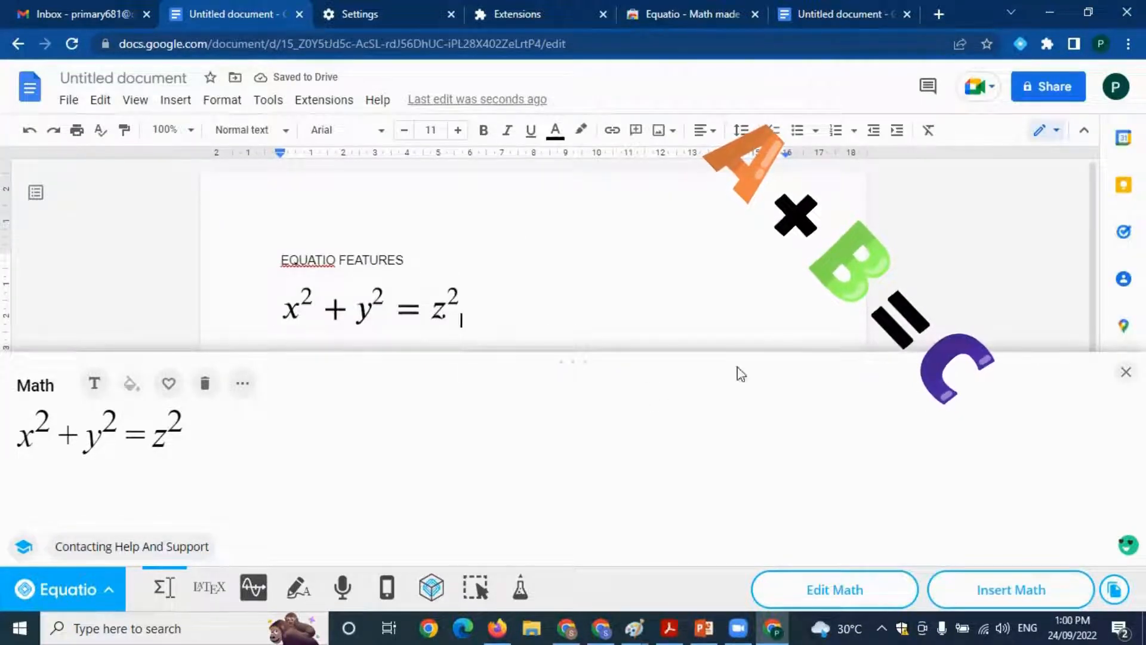
pyautogui.click(347, 307)
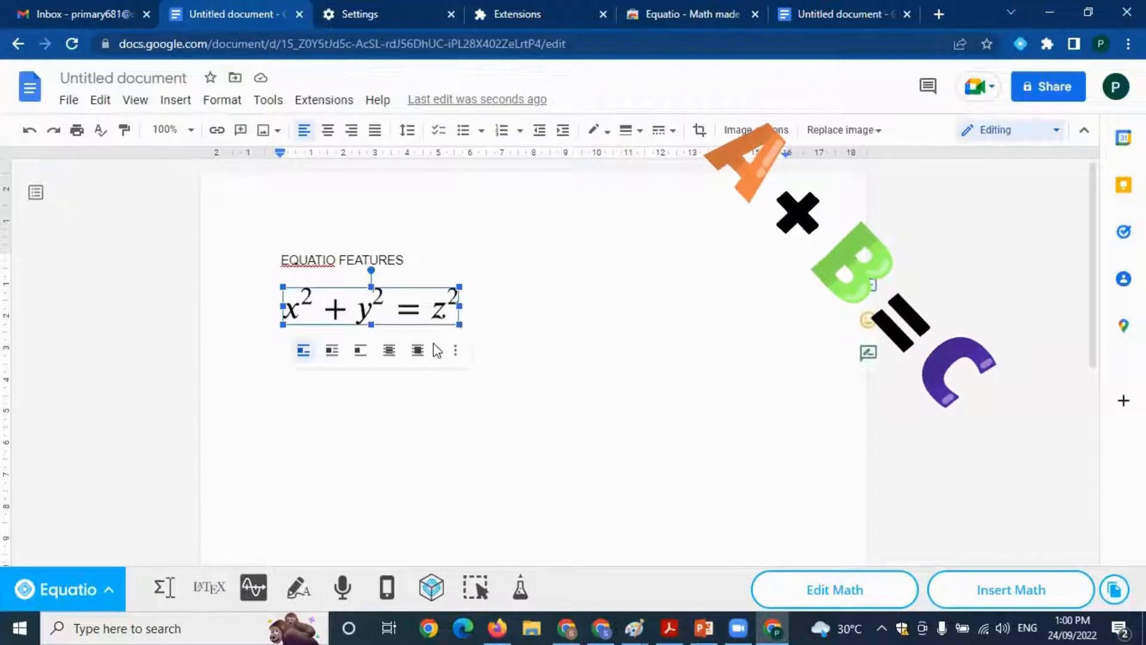
pyautogui.click(515, 319)
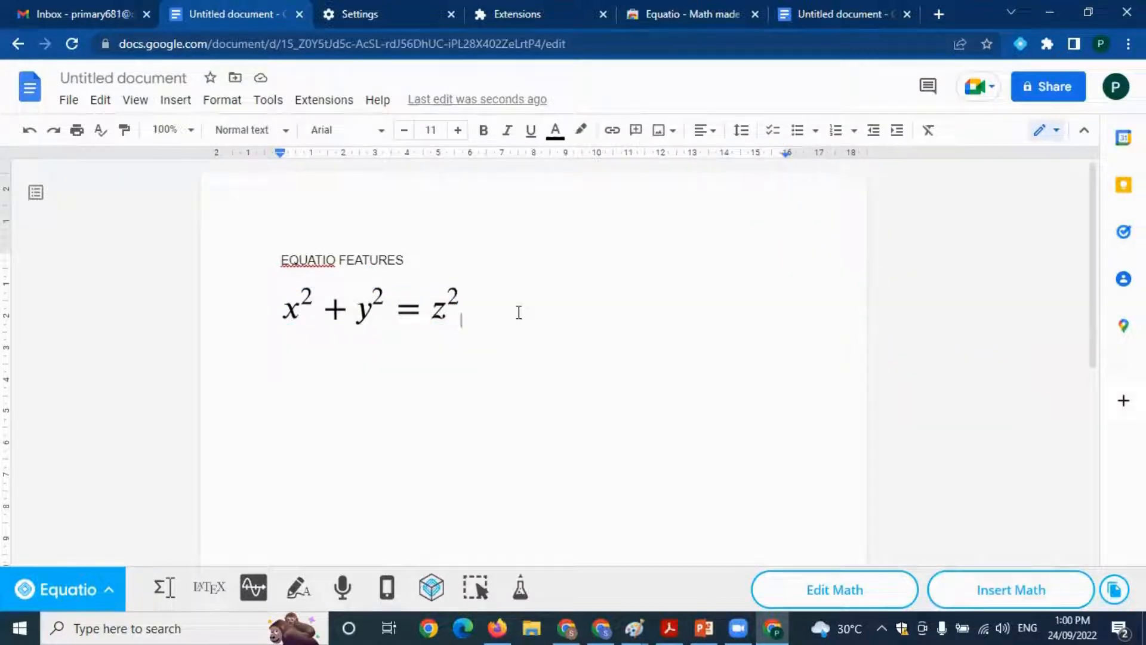
pyautogui.click(365, 307)
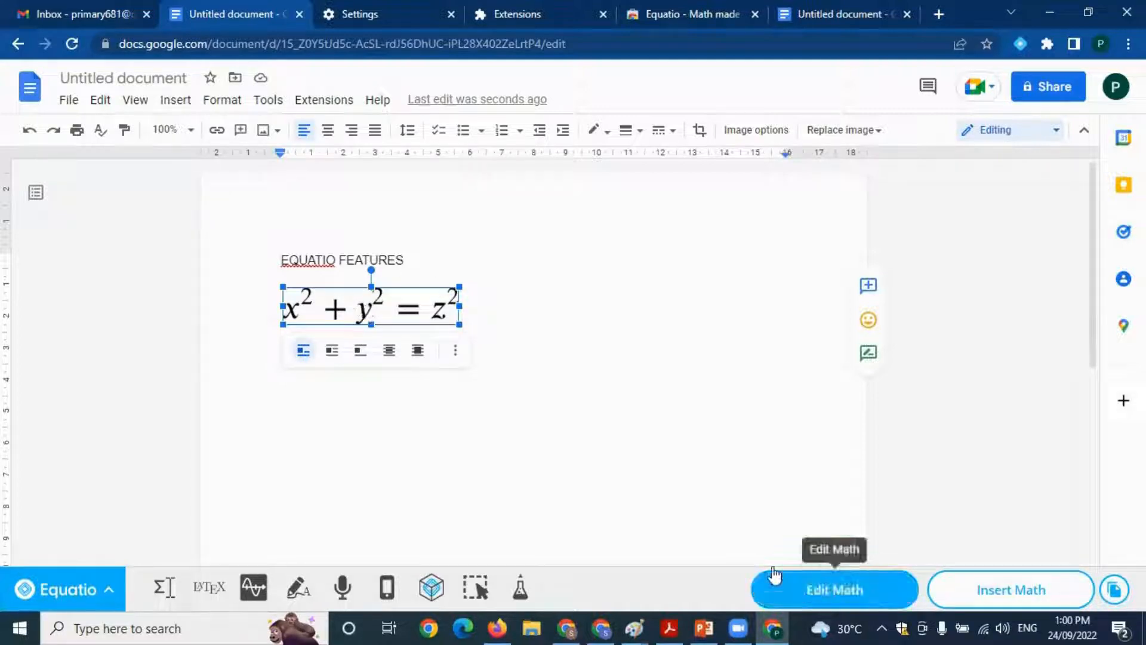
pyautogui.click(383, 273)
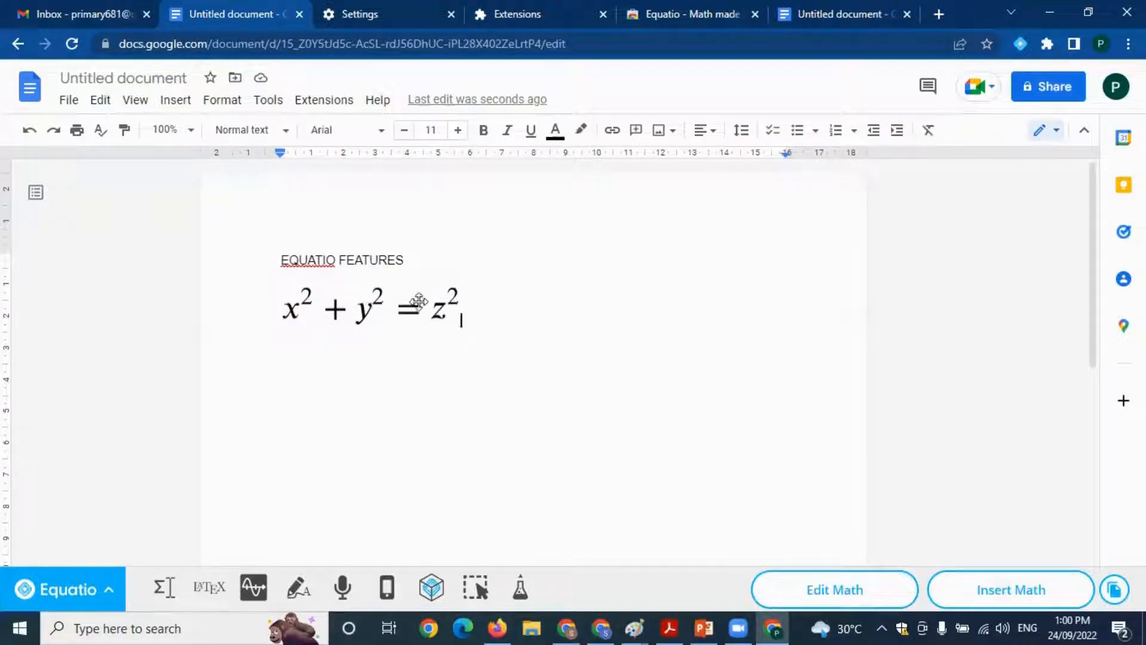
# Open the inserted equation in Equatio's math editor, change it to a² + b² = c², and update it in the document
pyautogui.click(380, 302)
pyautogui.click(784, 573)
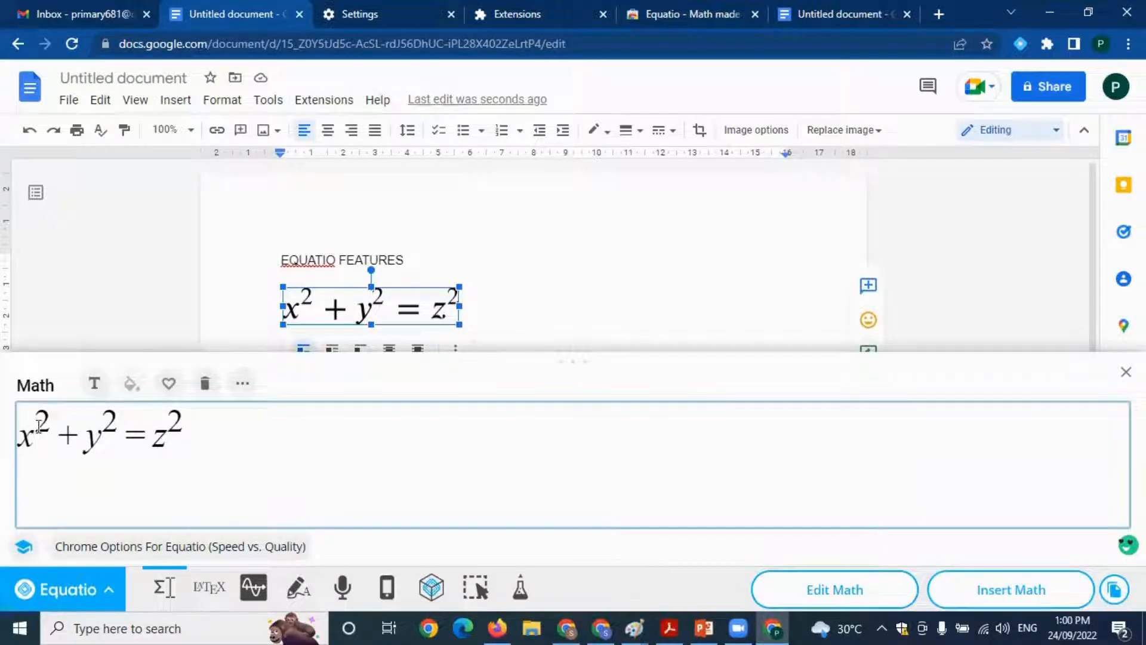
pyautogui.press('BackSpace')
pyautogui.write('a')
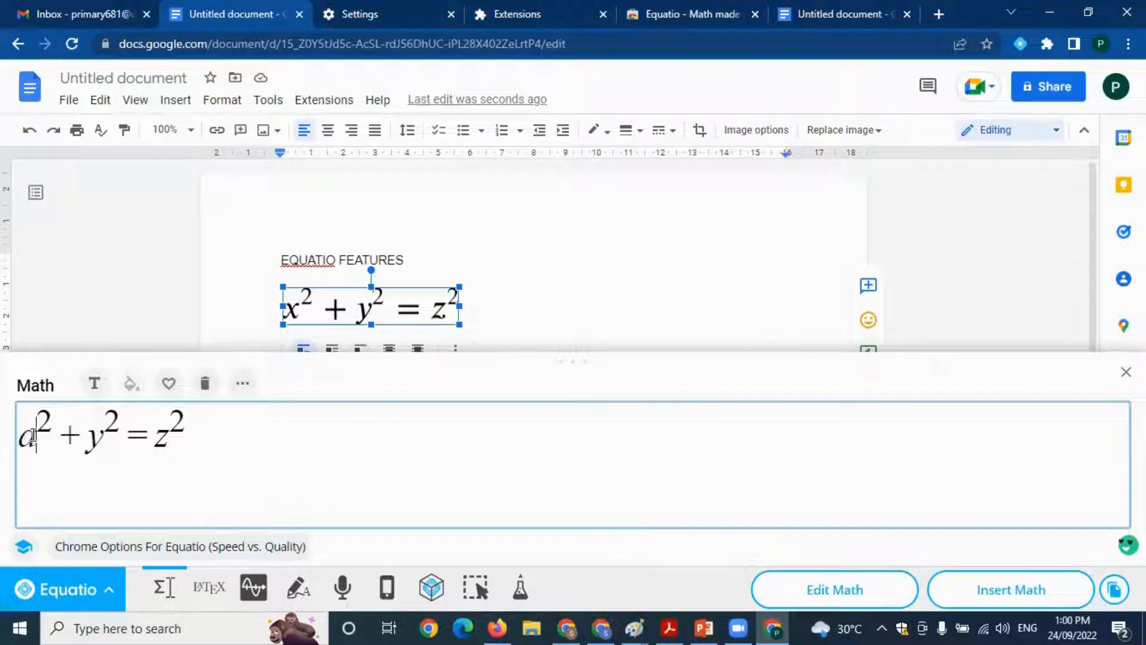
pyautogui.click(97, 428)
pyautogui.press('BackSpace')
pyautogui.write('b')
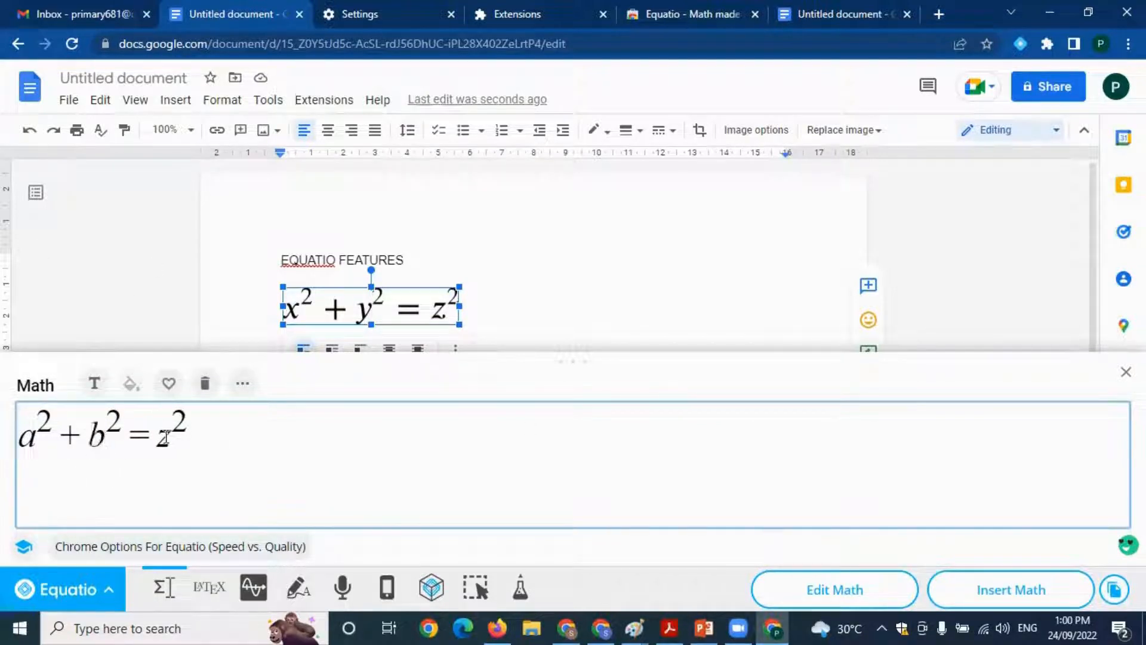
pyautogui.press('BackSpace')
pyautogui.write('c')
pyautogui.click(998, 582)
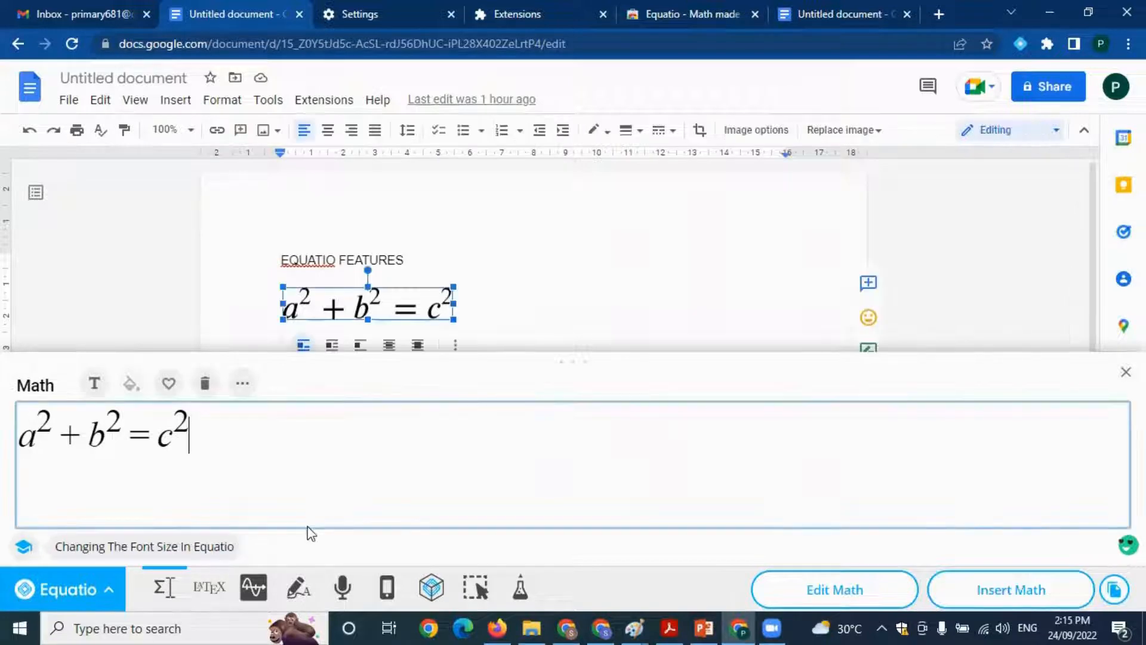
# Color the whole a² + b² = c² equation dark purple in the math editor
pyautogui.click(146, 474)
pyautogui.moveTo(195, 432); pyautogui.dragTo(23, 430)
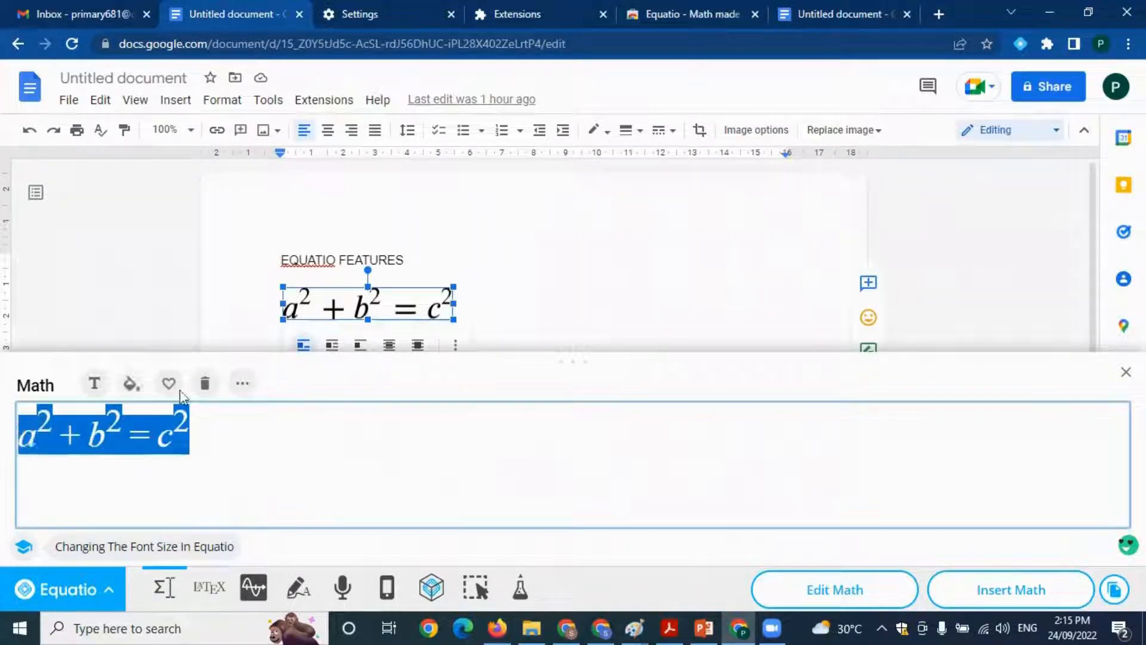
pyautogui.click(130, 383)
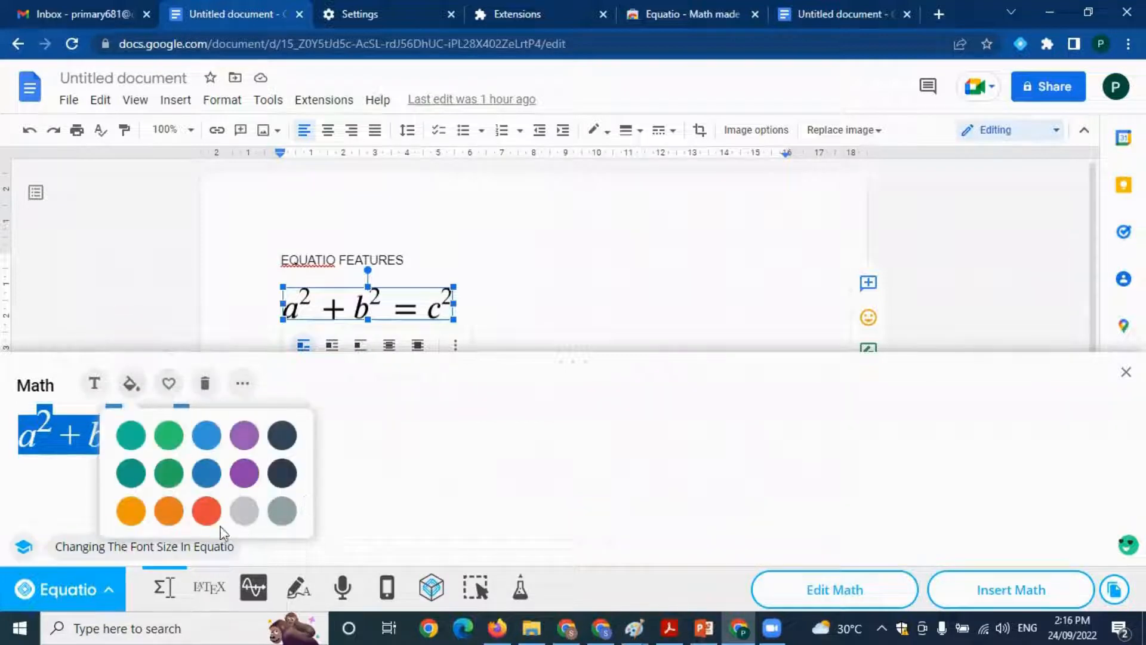
pyautogui.click(244, 474)
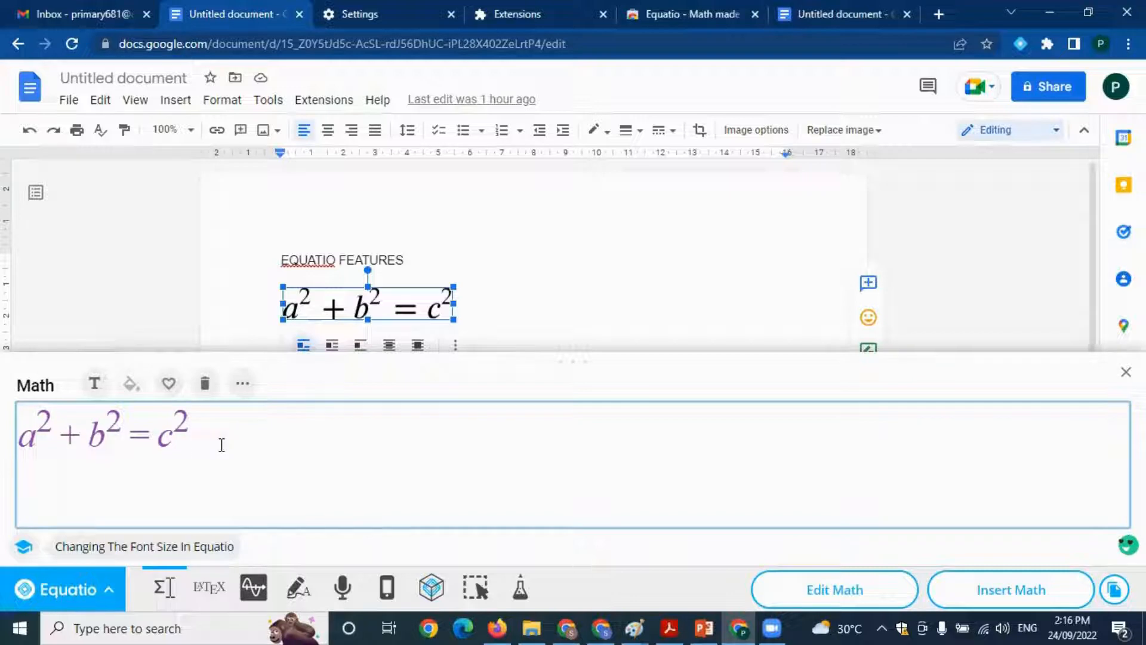
# Save the equation to the favorites under the name Pythagorean theorem
pyautogui.click(169, 385)
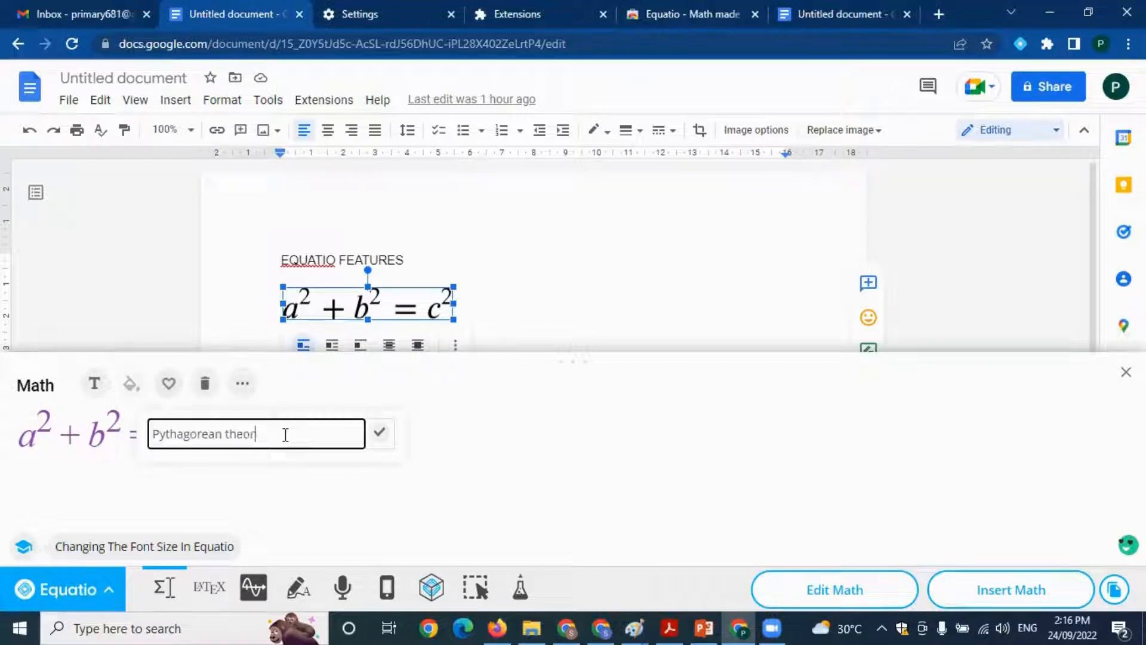
pyautogui.click(379, 432)
pyautogui.click(220, 413)
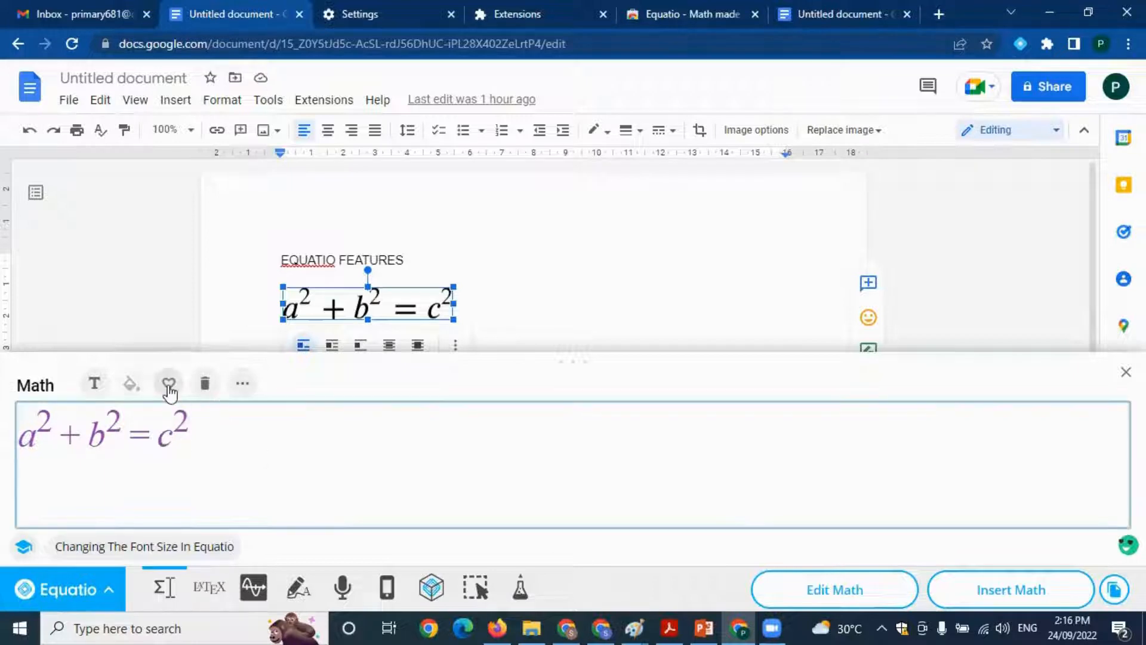
# Examine the Symbols and Layout collections available in the math editor
pyautogui.click(252, 395)
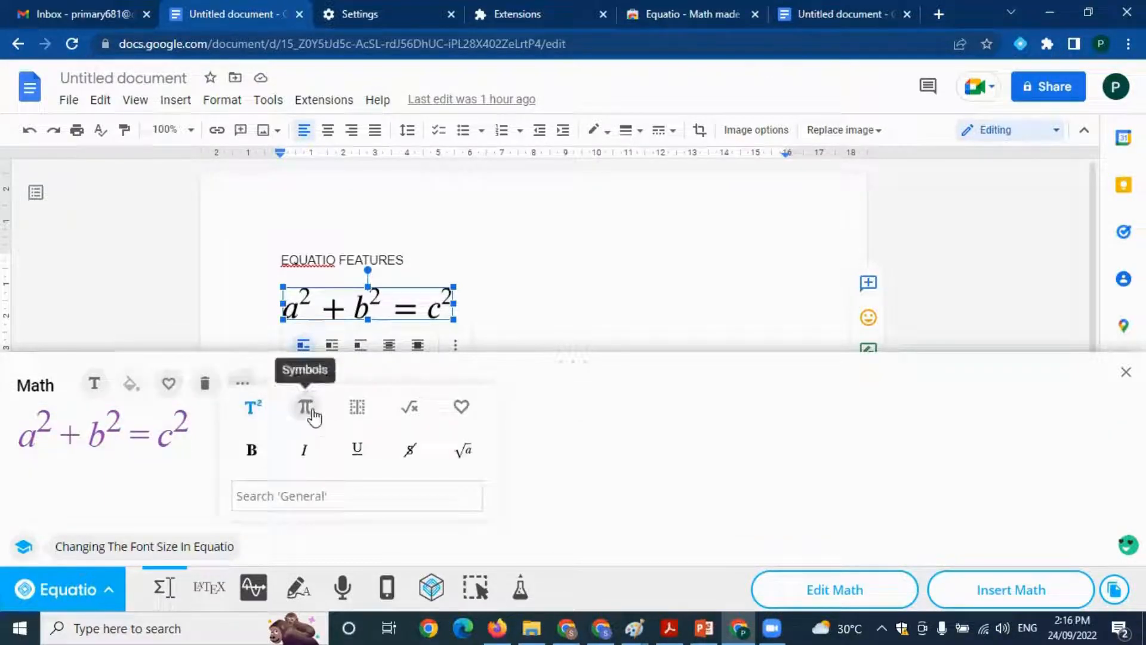
pyautogui.click(307, 409)
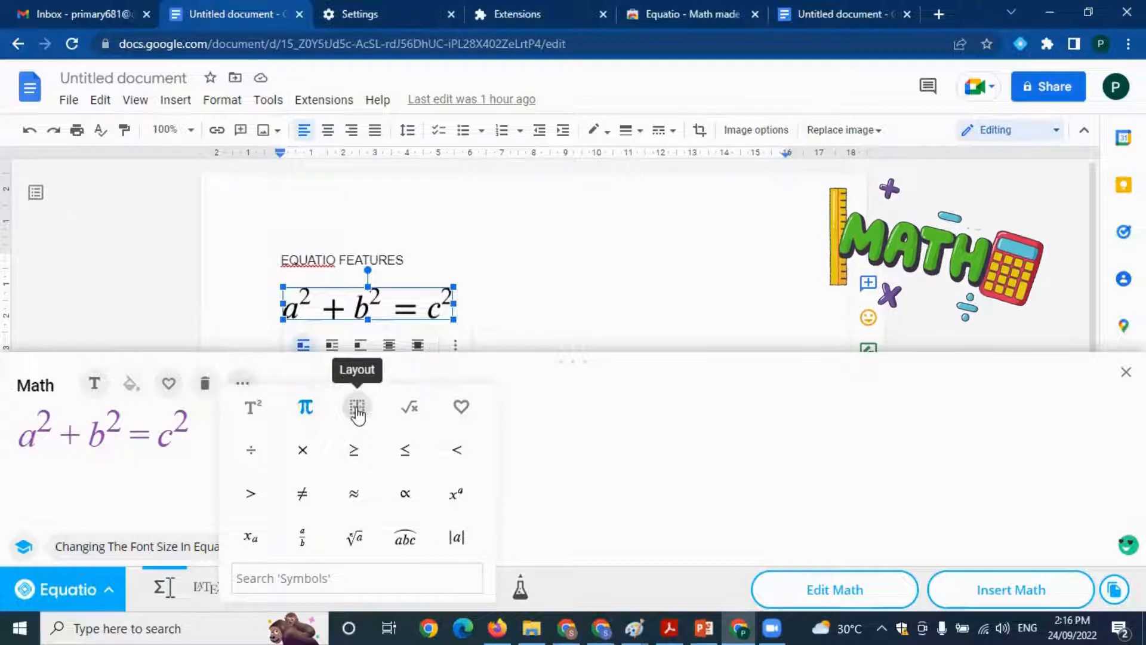
pyautogui.click(357, 412)
pyautogui.scroll(-3, 371, 468)
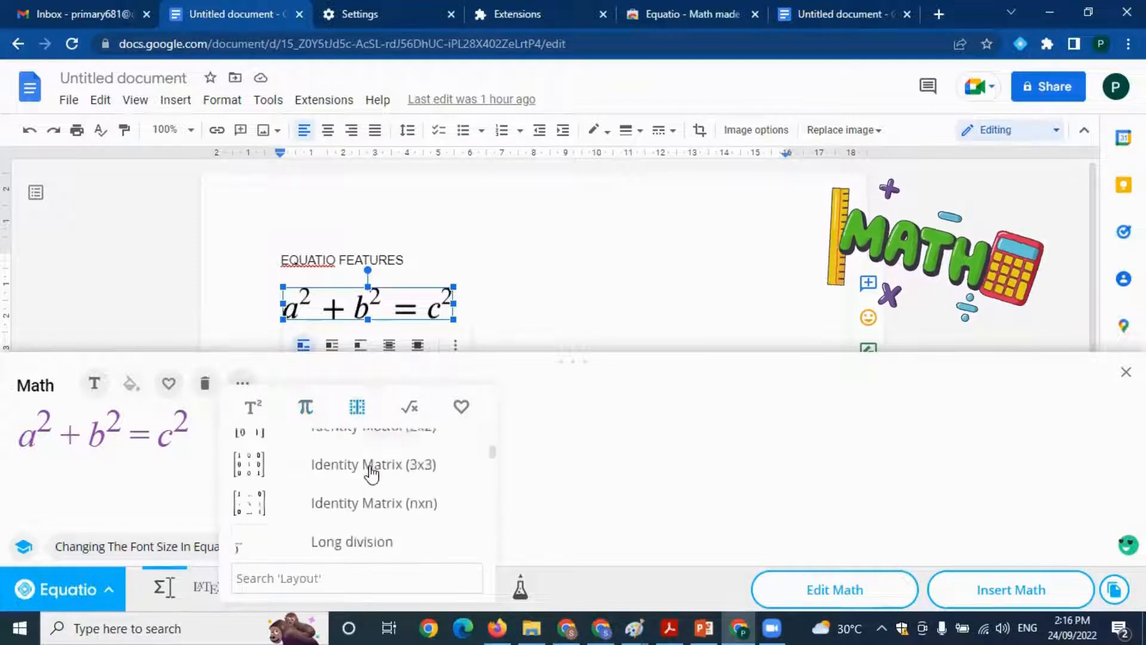
pyautogui.scroll(-5, 371, 468)
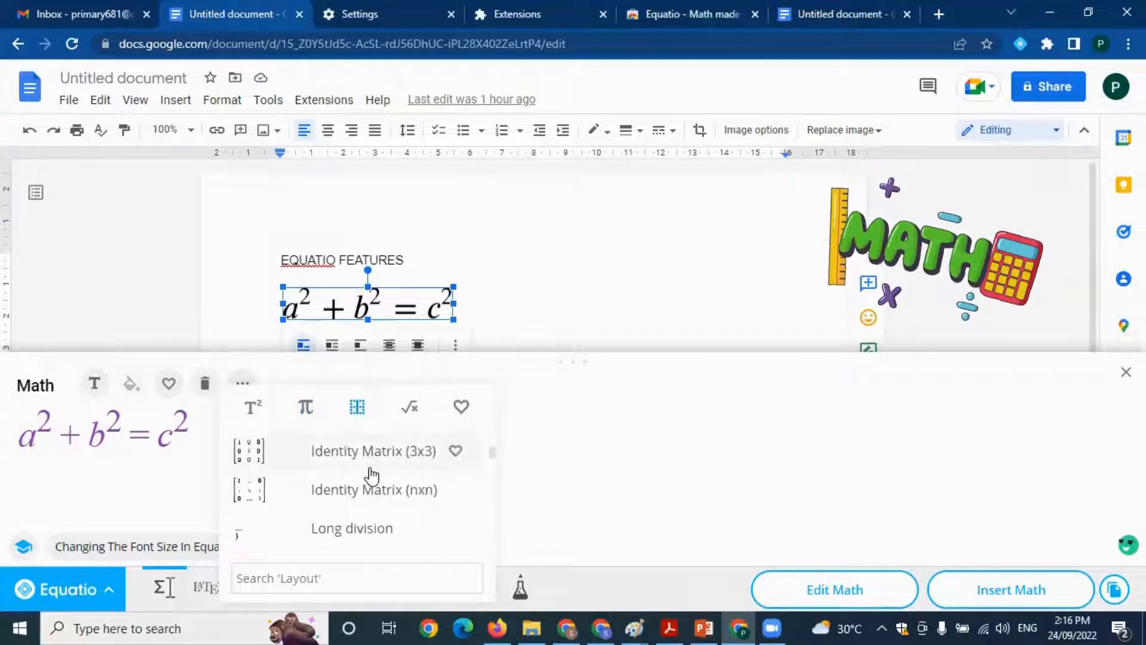
# Add the Area of a circle formula from the Formulas collection on the line below the purple equation
pyautogui.click(417, 411)
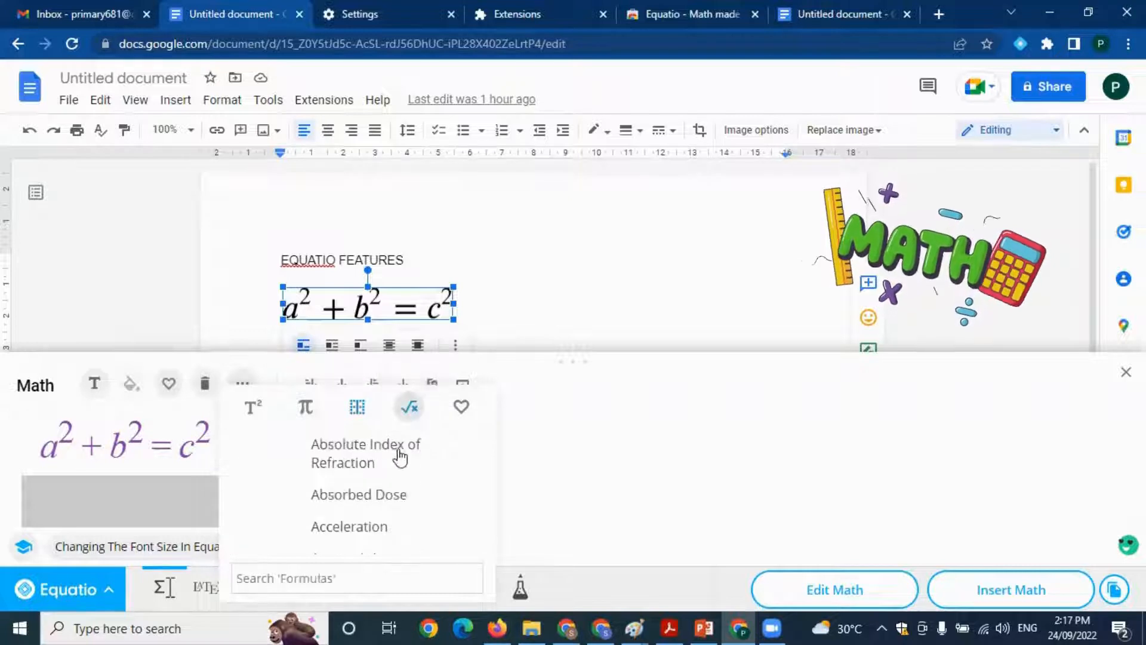
pyautogui.scroll(-5, 373, 472)
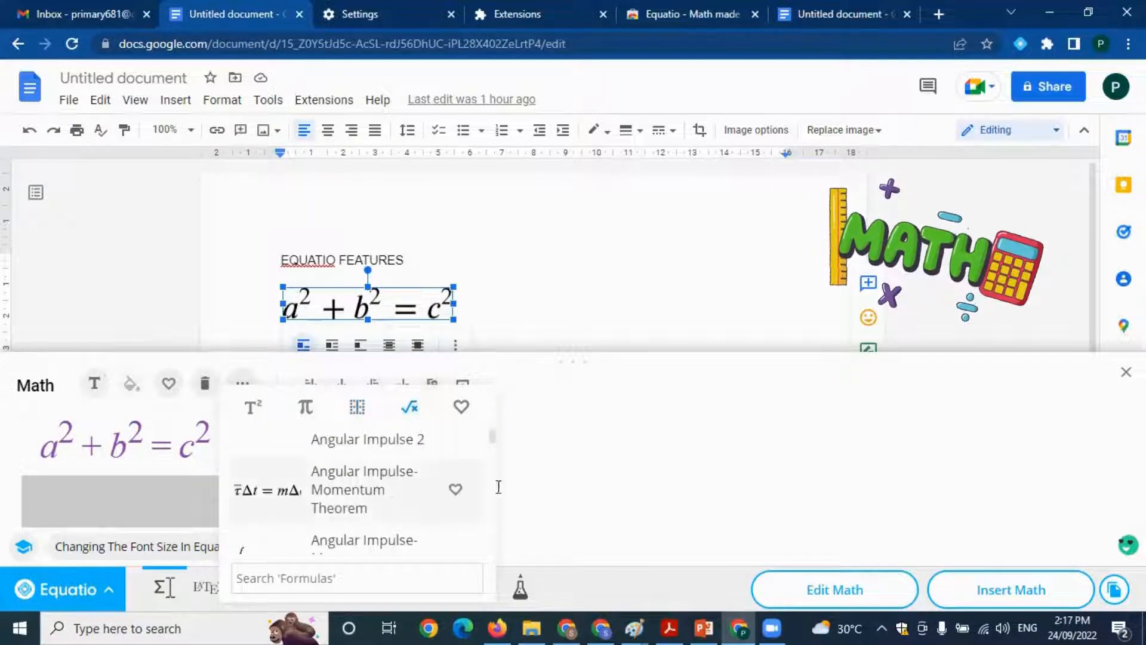
pyautogui.scroll(-3, 389, 481)
pyautogui.scroll(1, 397, 482)
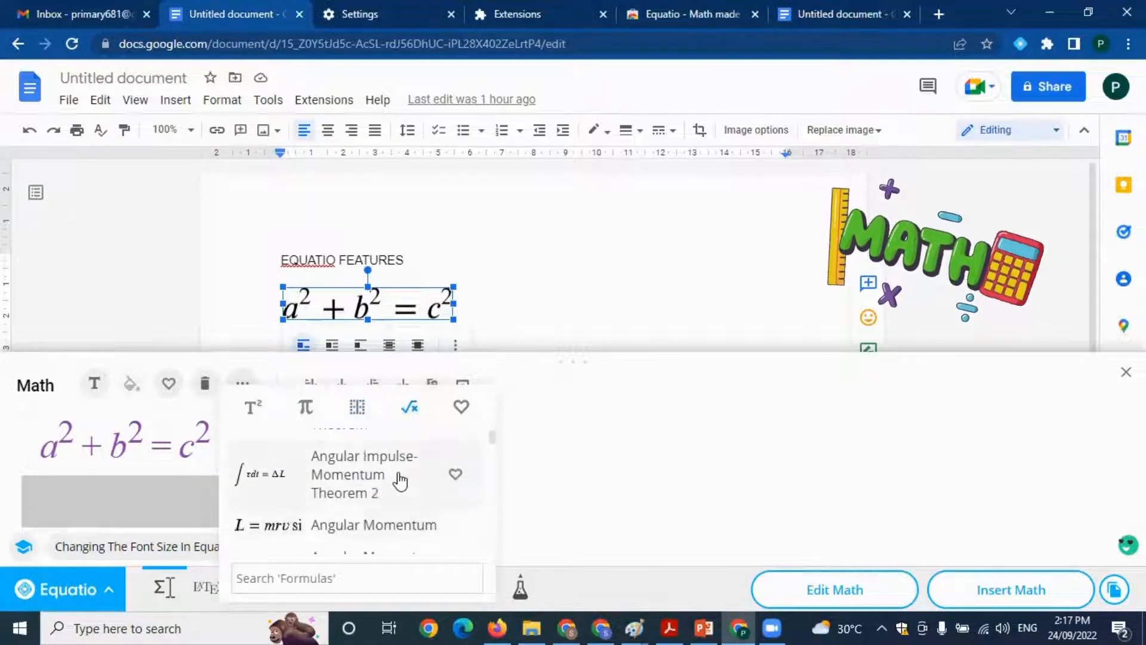
pyautogui.scroll(-3, 397, 481)
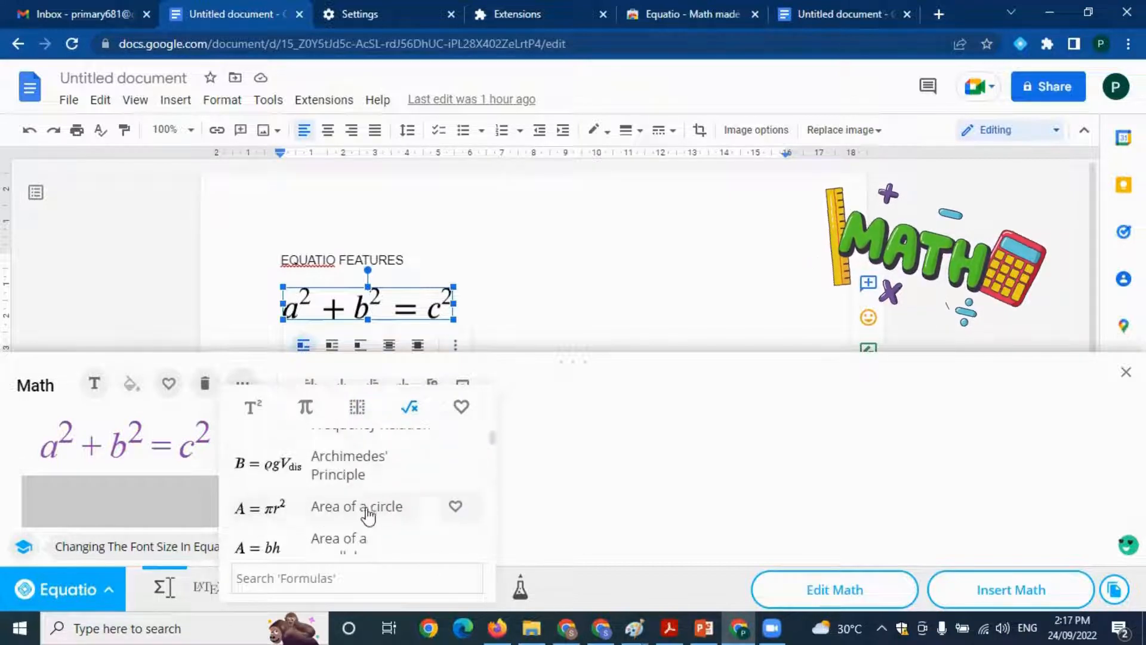
pyautogui.click(337, 514)
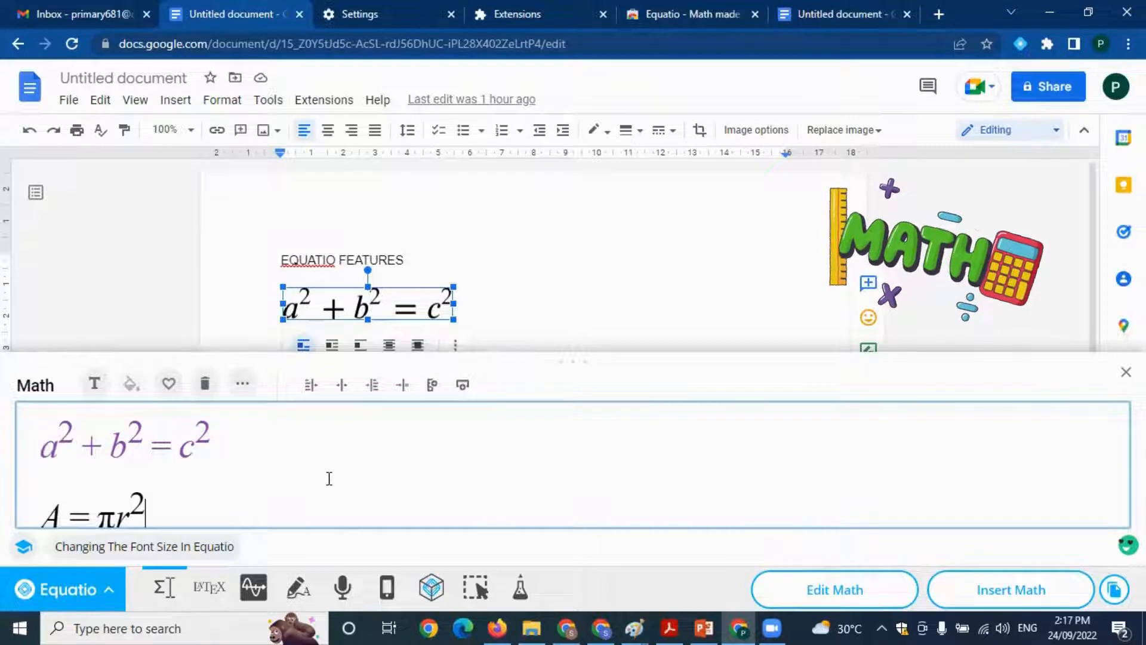
# Start a new line below the circle area formula and review the Formulas and My Favorites collections
pyautogui.press('Return')
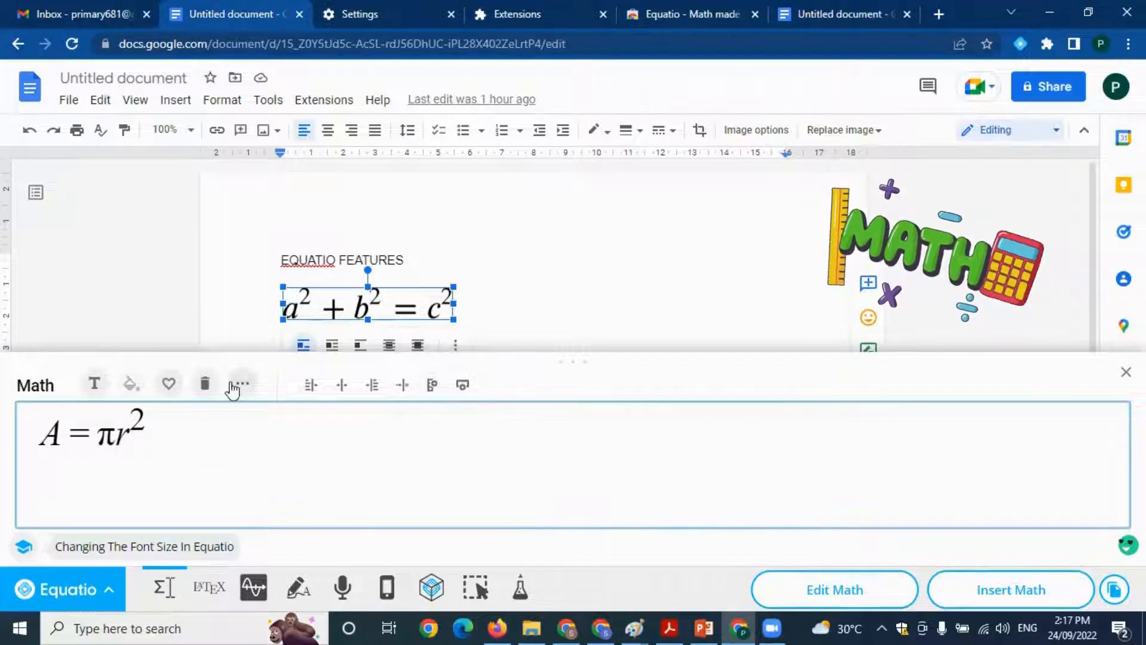
pyautogui.scroll(-2, 394, 499)
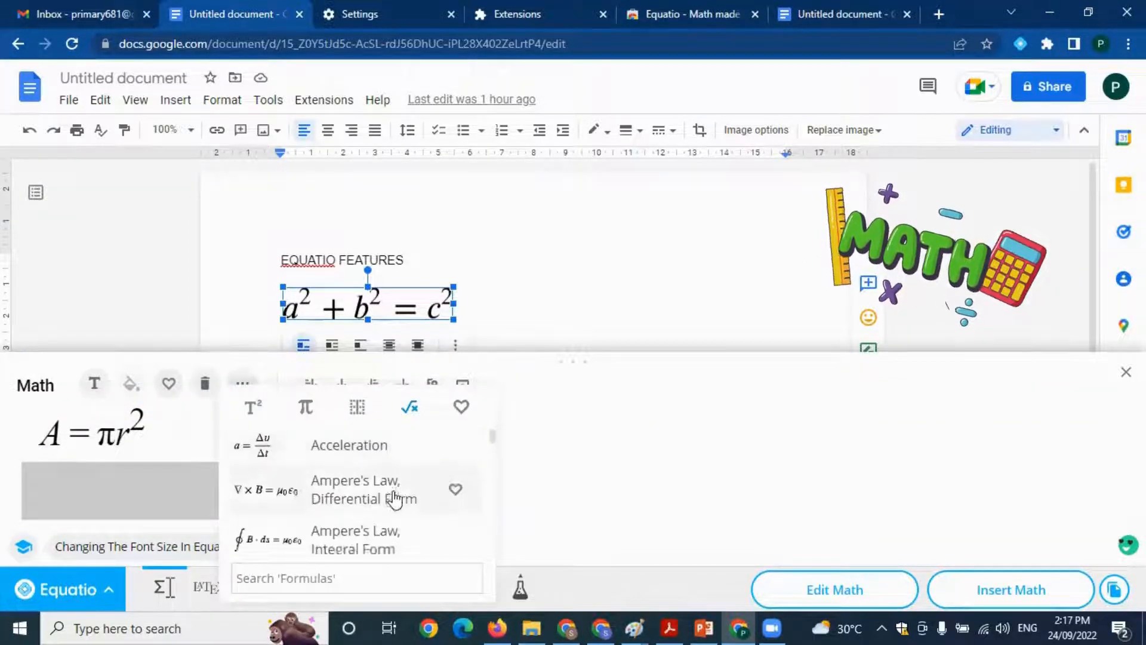
pyautogui.scroll(-6, 394, 499)
pyautogui.click(539, 503)
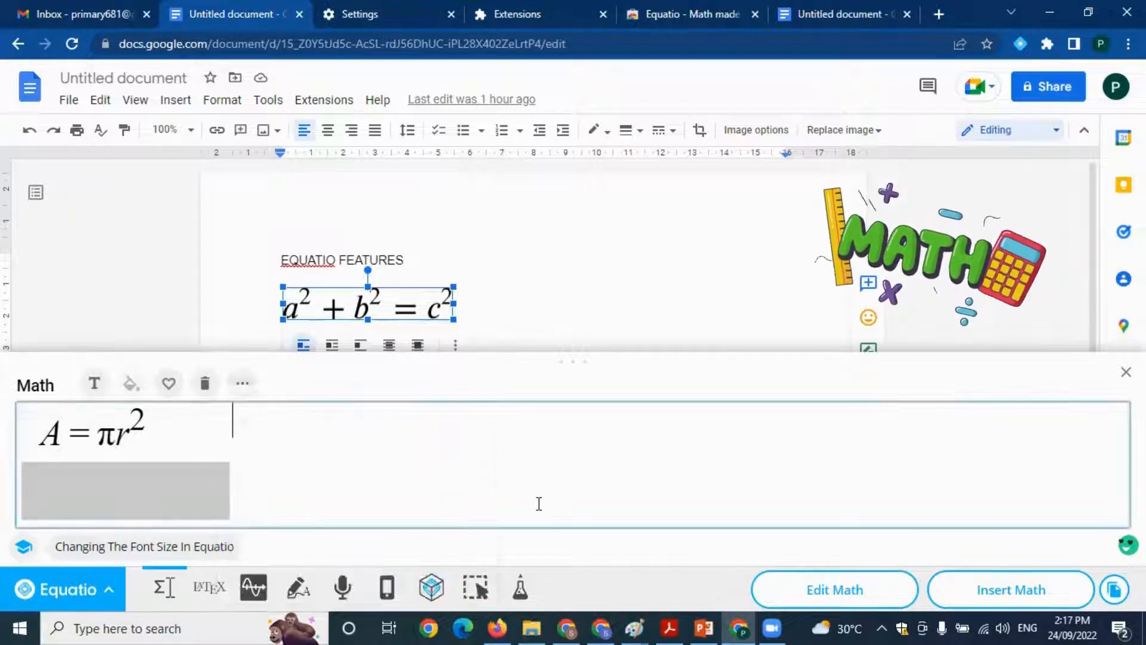
pyautogui.click(246, 387)
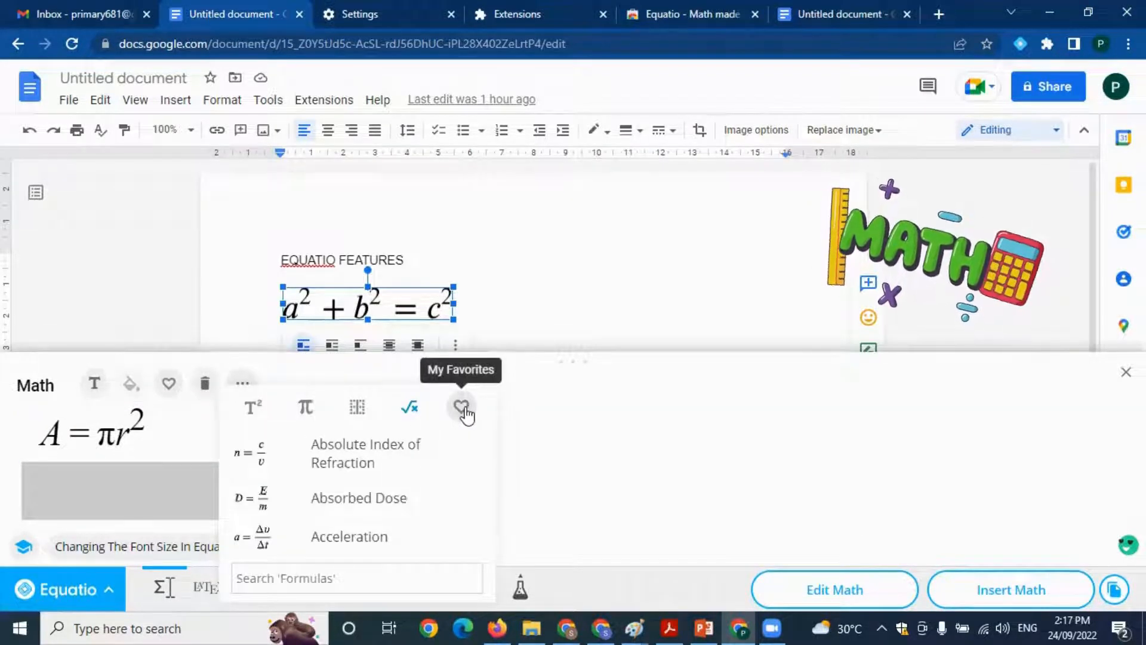
pyautogui.click(462, 408)
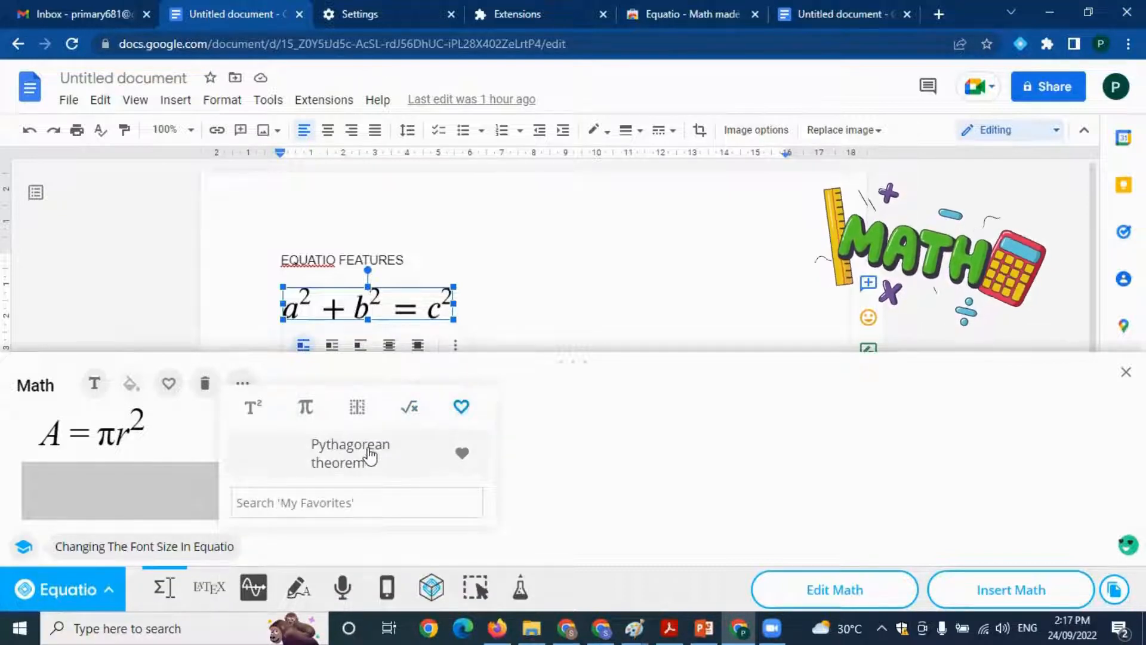
pyautogui.click(609, 466)
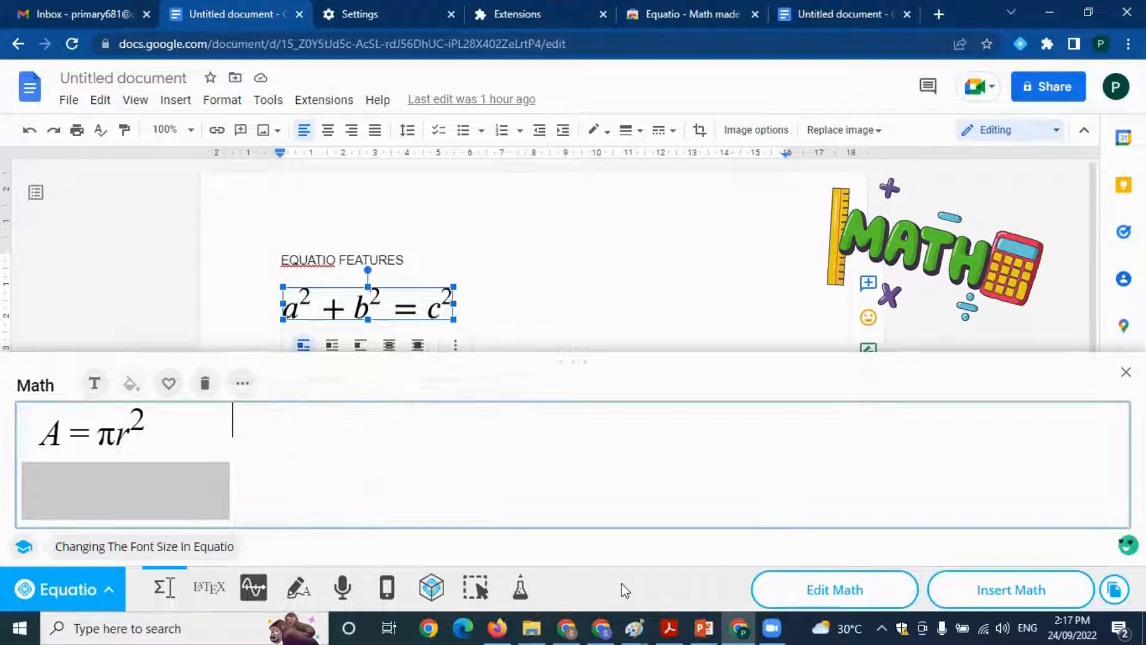
# Enter f(x+y) = x² + y² in Equatio's Graph Editor and add sliders for all of its parameters
pyautogui.click(256, 590)
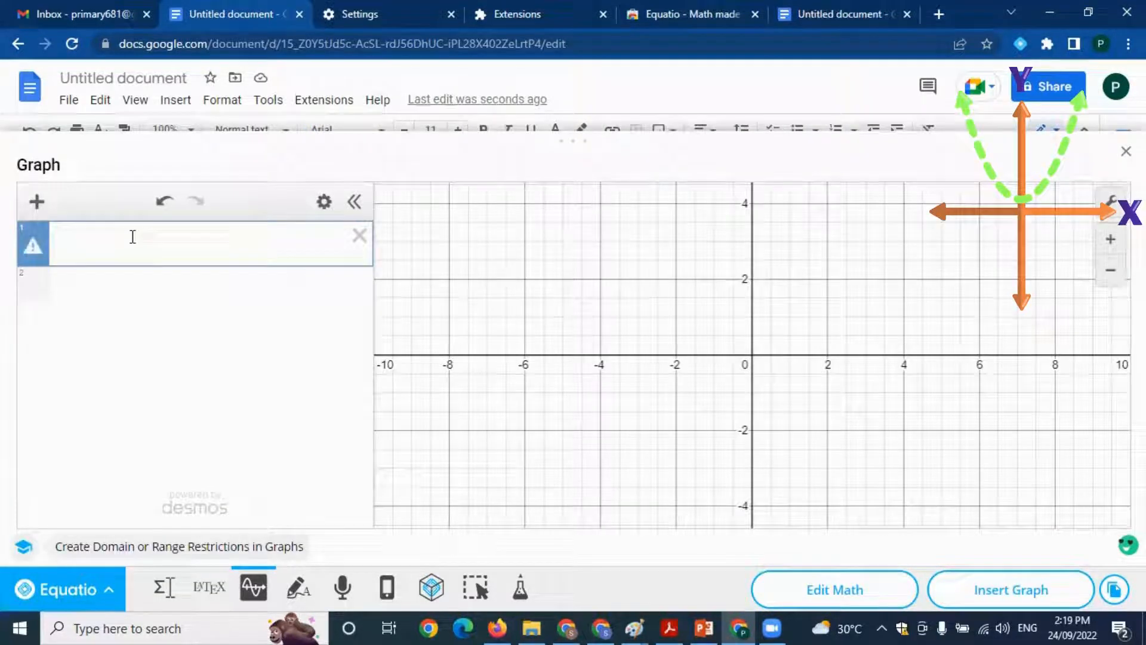
pyautogui.write('f(x+y)=x^2+y^2')
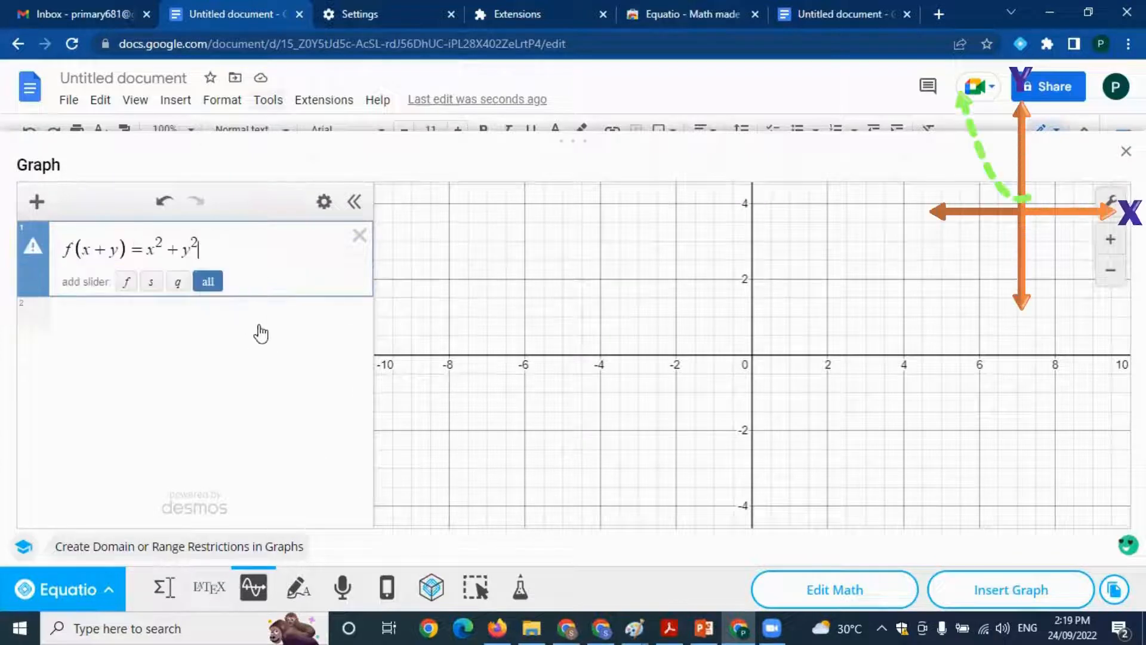
pyautogui.press('Return')
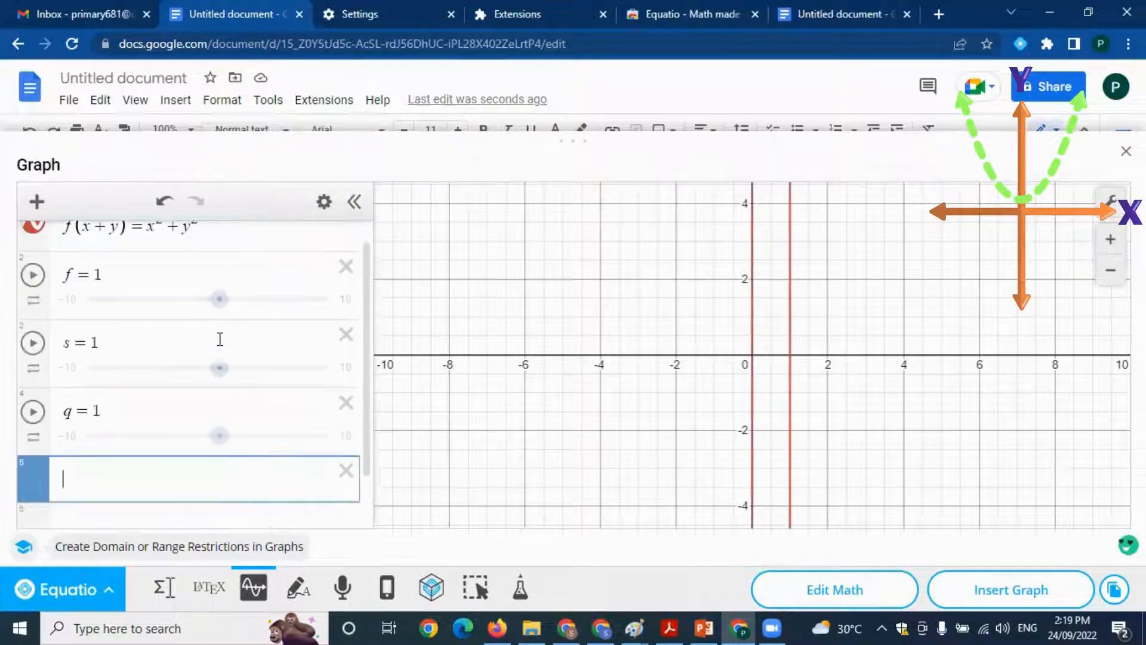
# Set the slider for f to −0.8 to reshape the plotted graph
pyautogui.scroll(1, 912, 398)
pyautogui.scroll(-3, 913, 397)
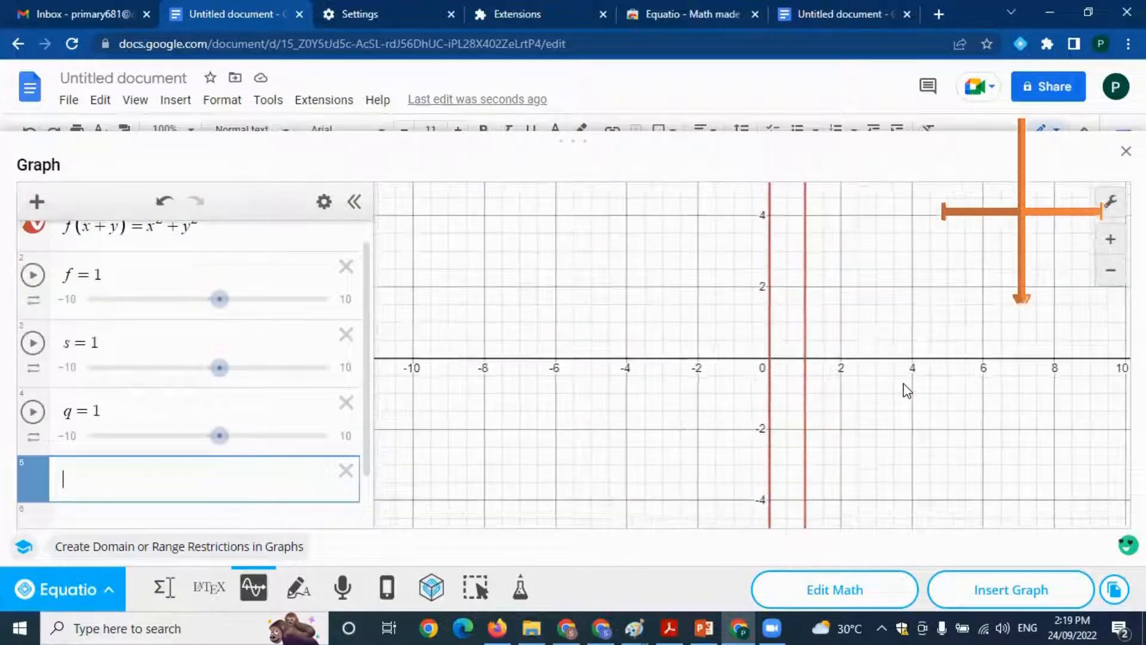
pyautogui.scroll(2, 912, 394)
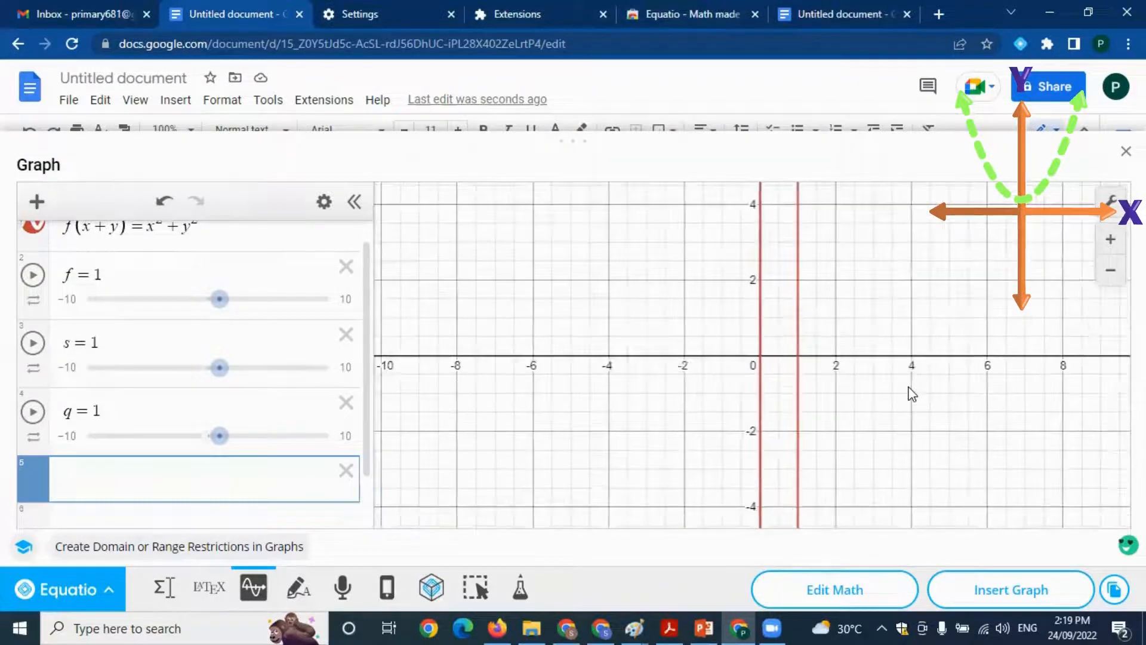
pyautogui.scroll(-3, 910, 391)
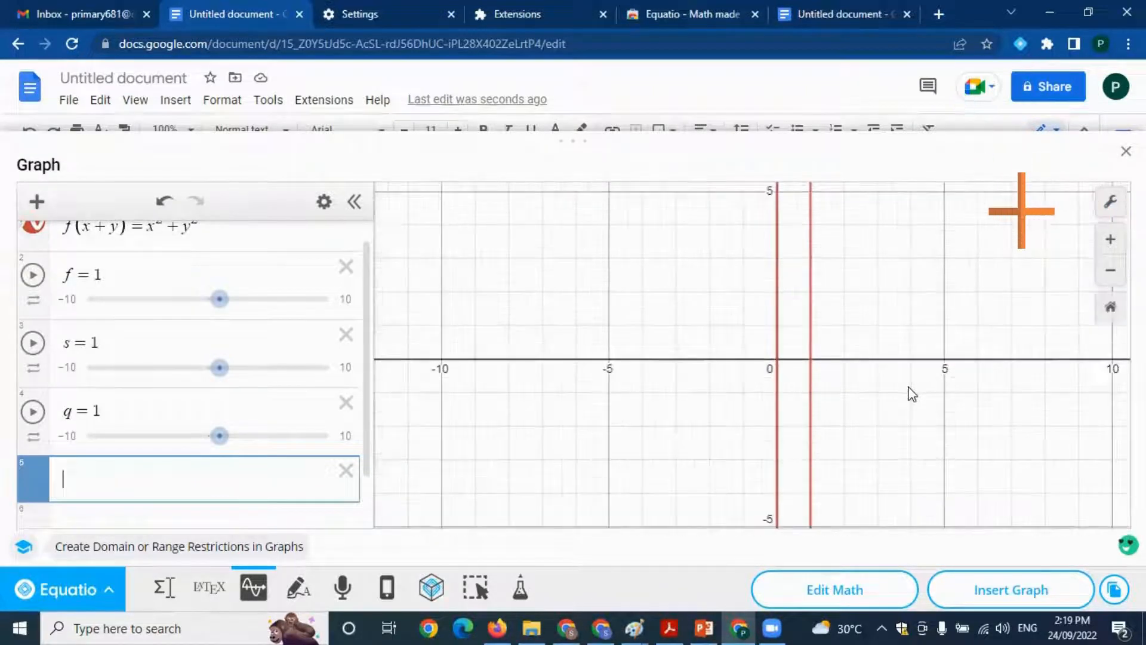
pyautogui.click(220, 299)
pyautogui.moveTo(218, 302); pyautogui.dragTo(197, 300)
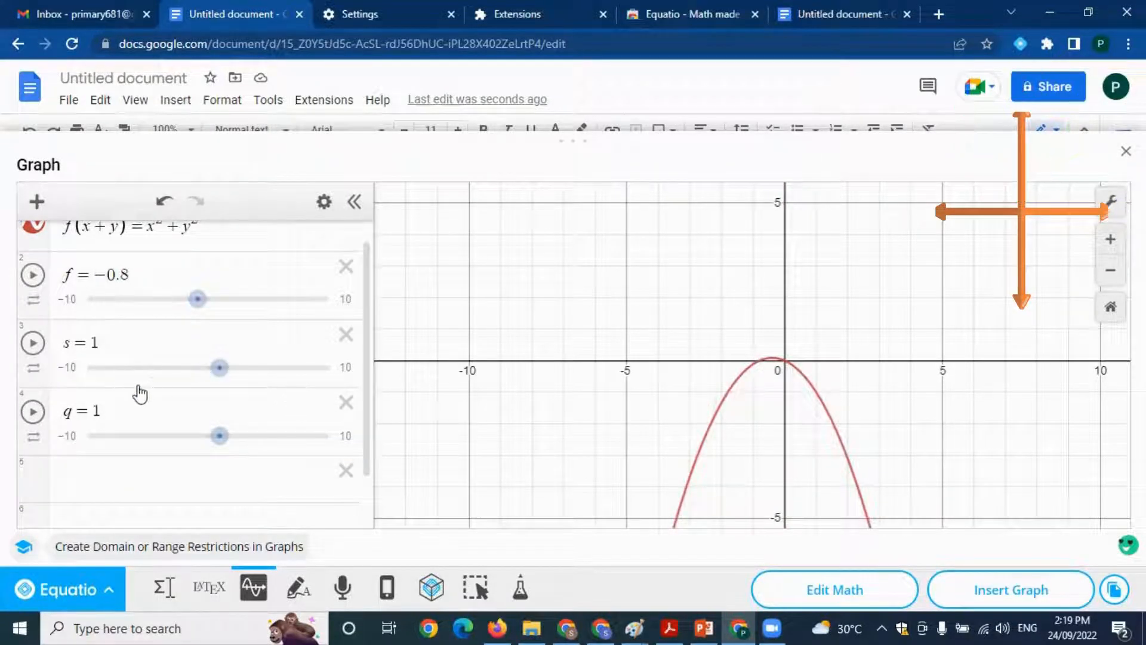
# Set the f, s and q sliders to −0.9, 0.3 and −1.6 and insert the graph into the document
pyautogui.scroll(-2, 141, 388)
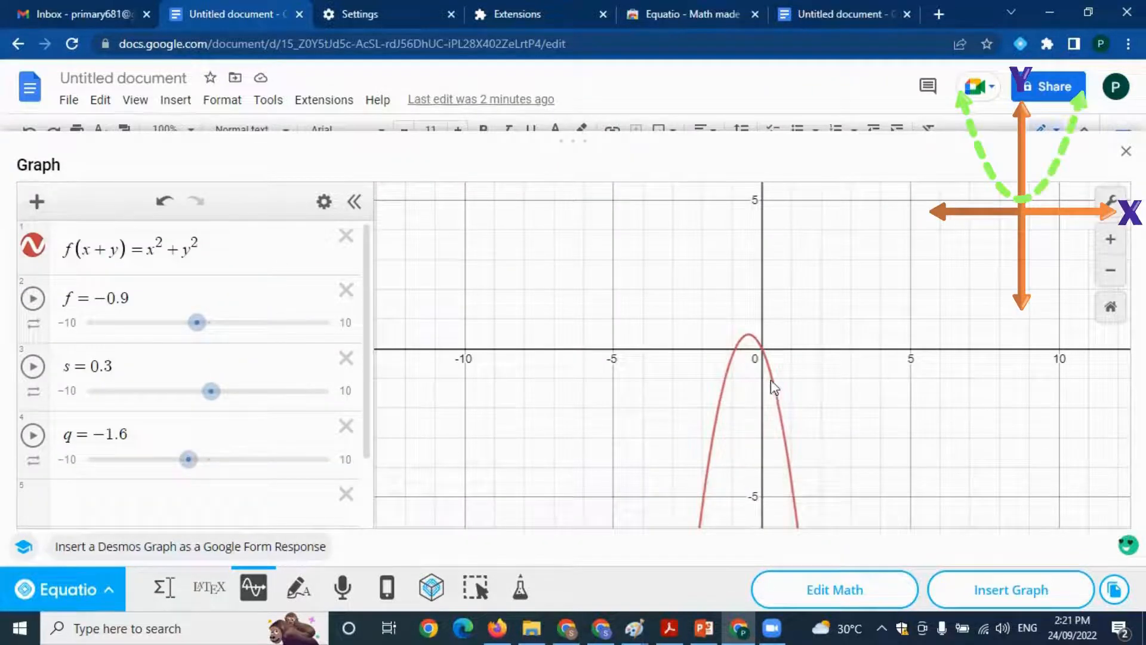
pyautogui.click(1010, 593)
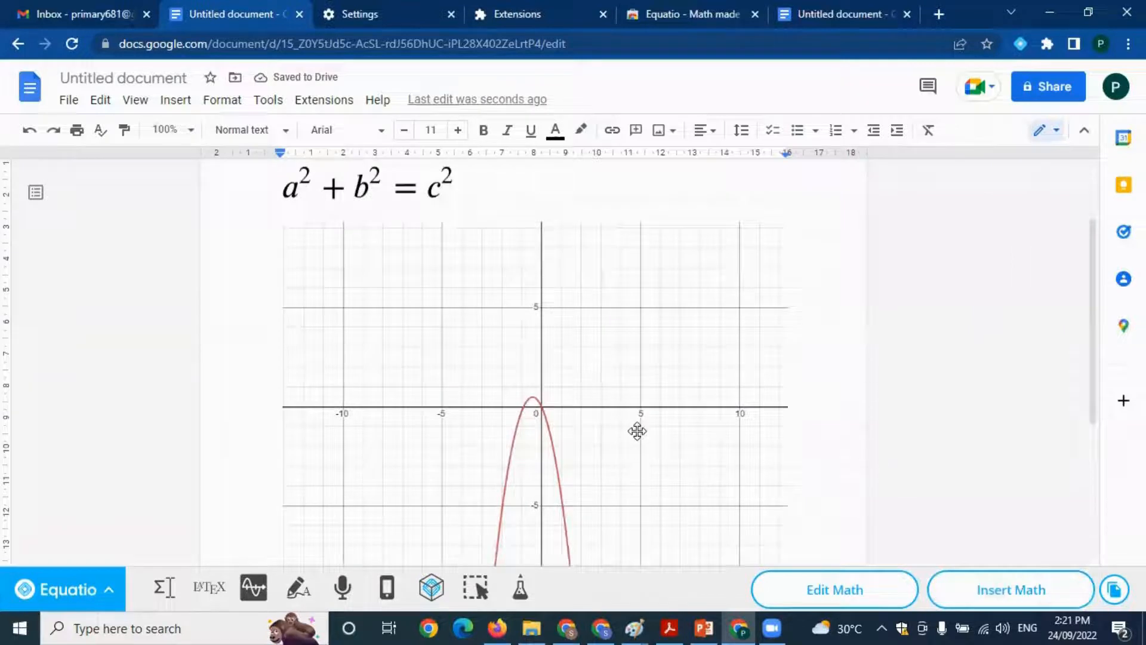
pyautogui.scroll(-3, 639, 422)
pyautogui.scroll(3, 645, 397)
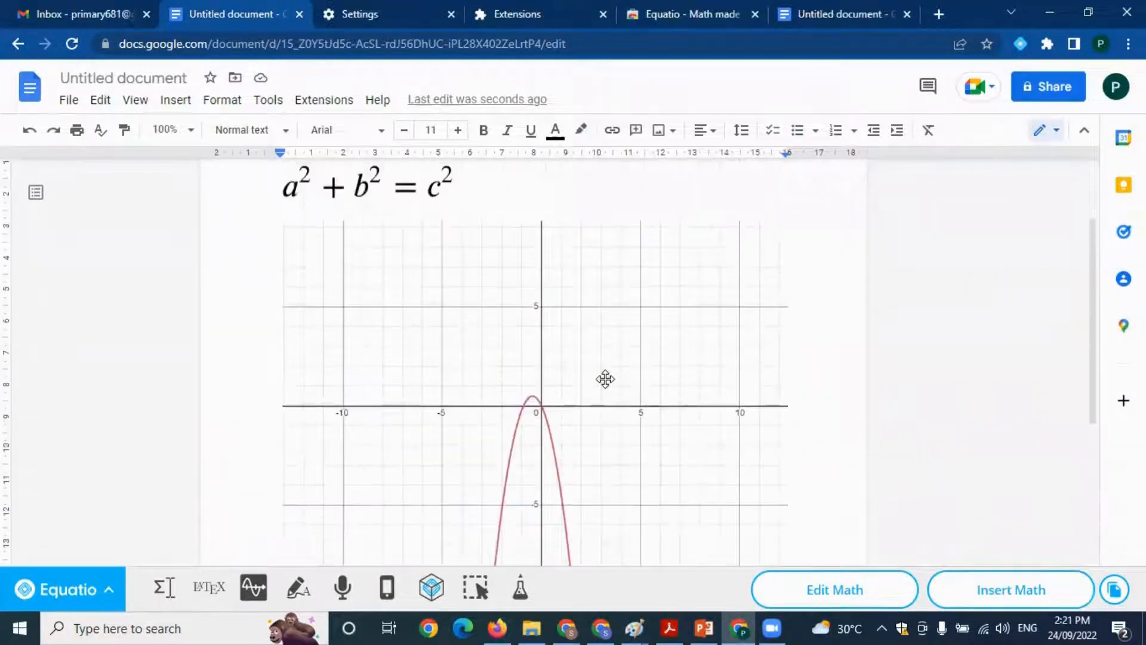
# Select the inserted graph, open Equatio's Handwriting input and clear the existing equations from the Math area
pyautogui.click(605, 379)
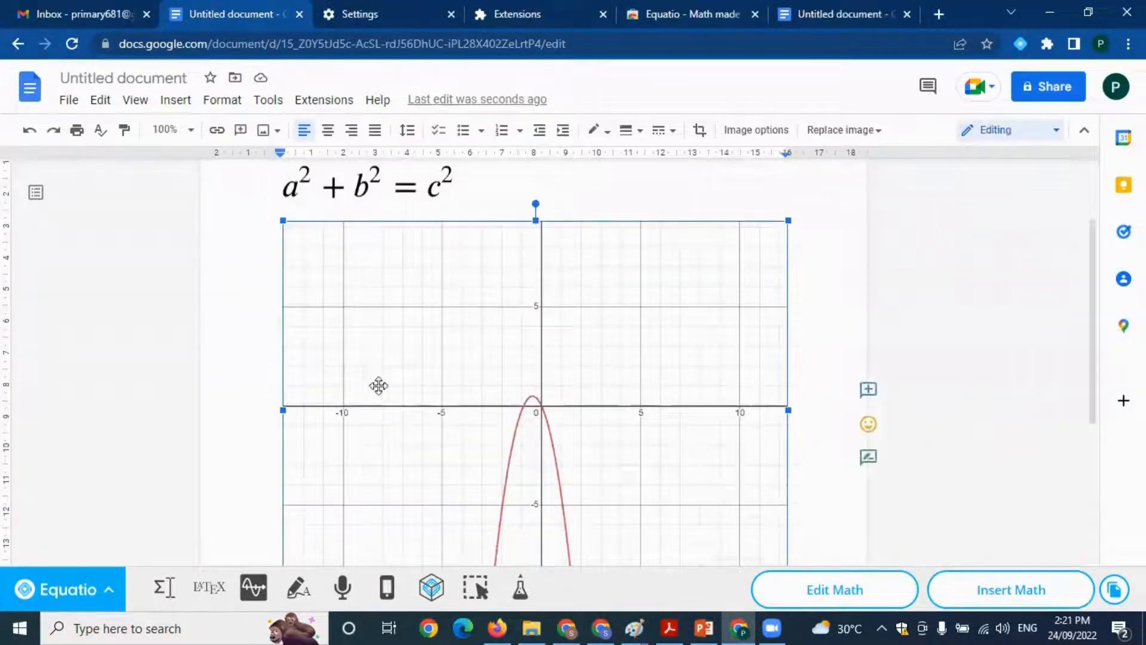
pyautogui.scroll(2, 700, 511)
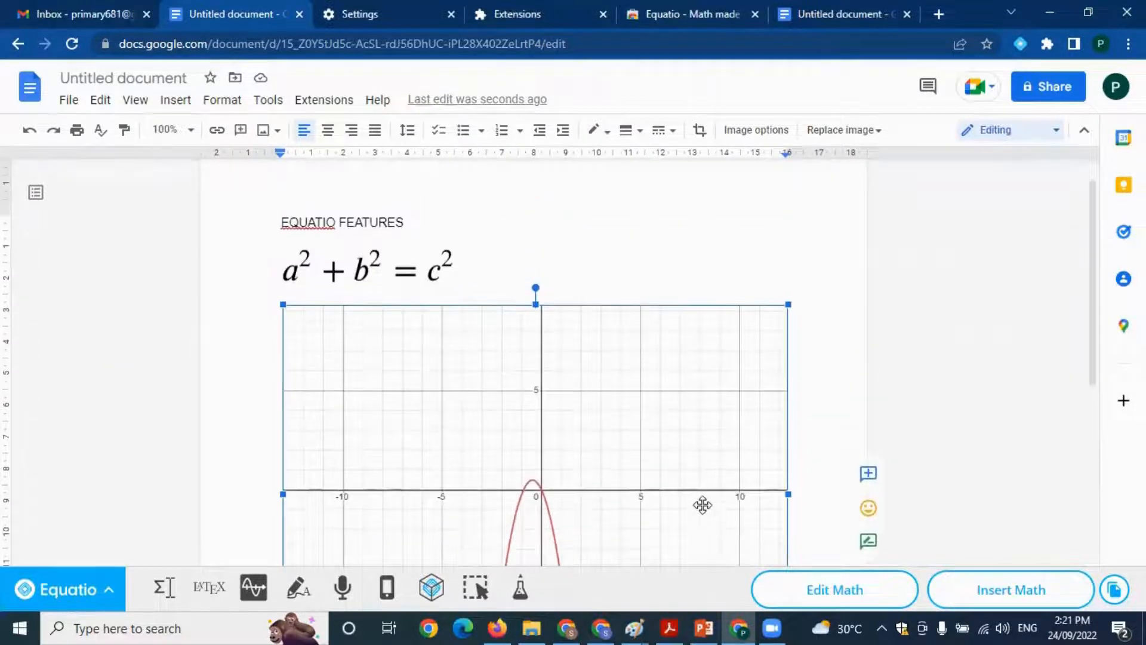
pyautogui.click(299, 589)
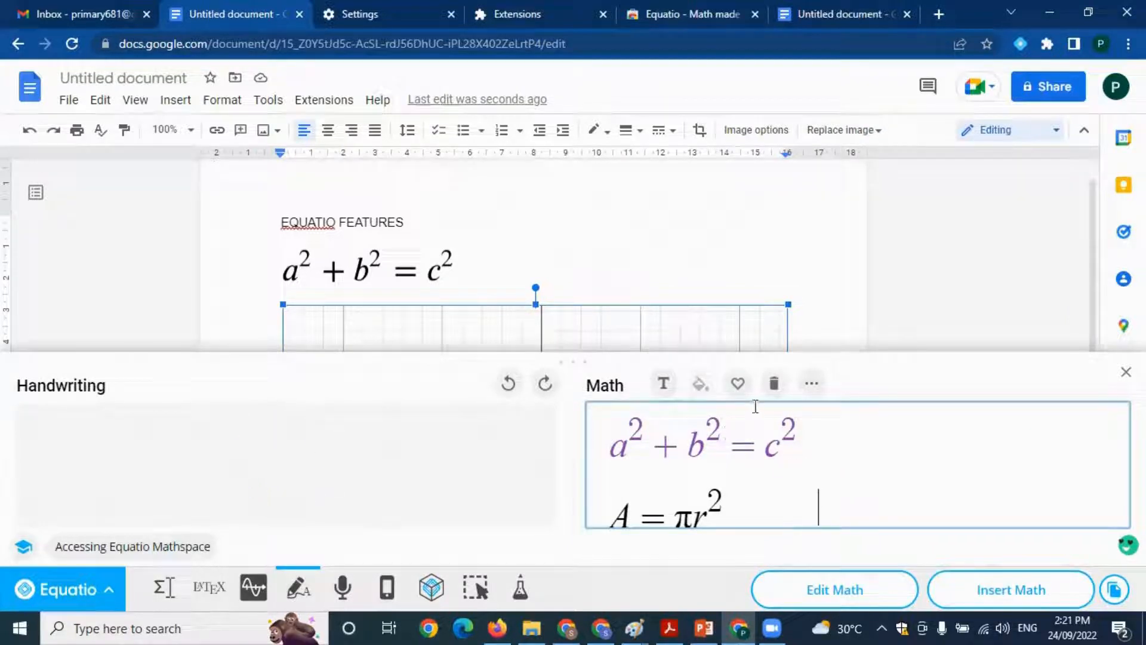
pyautogui.click(775, 383)
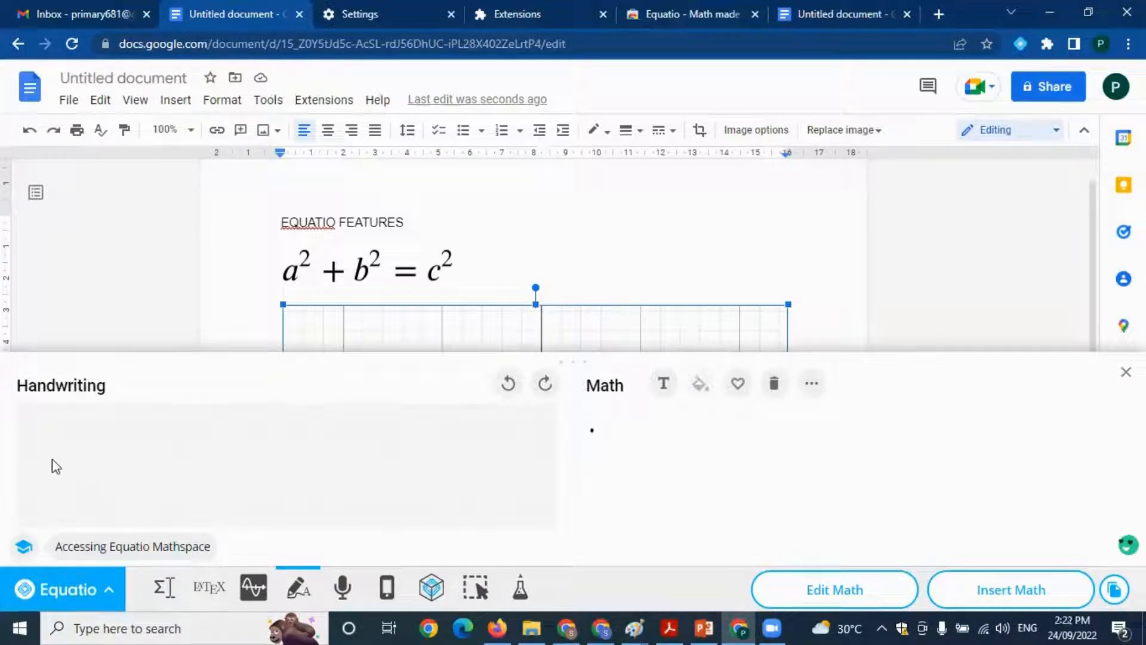
# Handwrite x⁴ + y⁻⁴ = z² and insert the recognized equation in place of the selected graph
pyautogui.moveTo(46, 458)
pyautogui.mouseDown()
pyautogui.moveTo(54, 474)
pyautogui.moveTo(90, 484)
pyautogui.mouseUp()
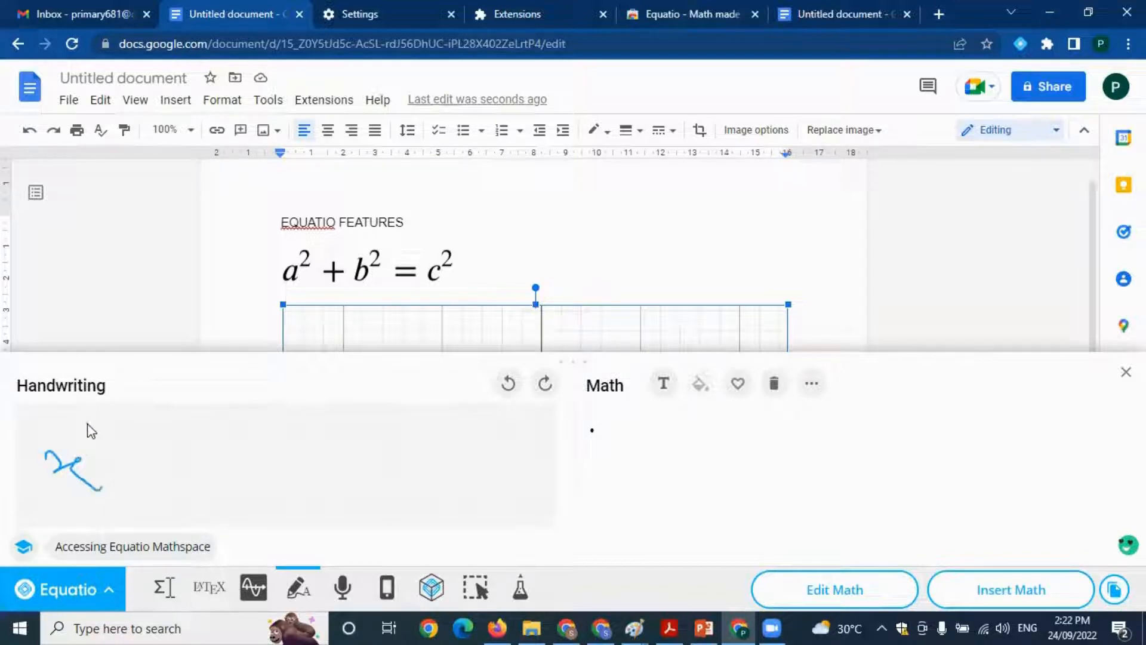
pyautogui.moveTo(87, 425)
pyautogui.mouseDown()
pyautogui.moveTo(100, 445)
pyautogui.moveTo(164, 462)
pyautogui.moveTo(147, 488)
pyautogui.mouseUp()
pyautogui.click(147, 448)
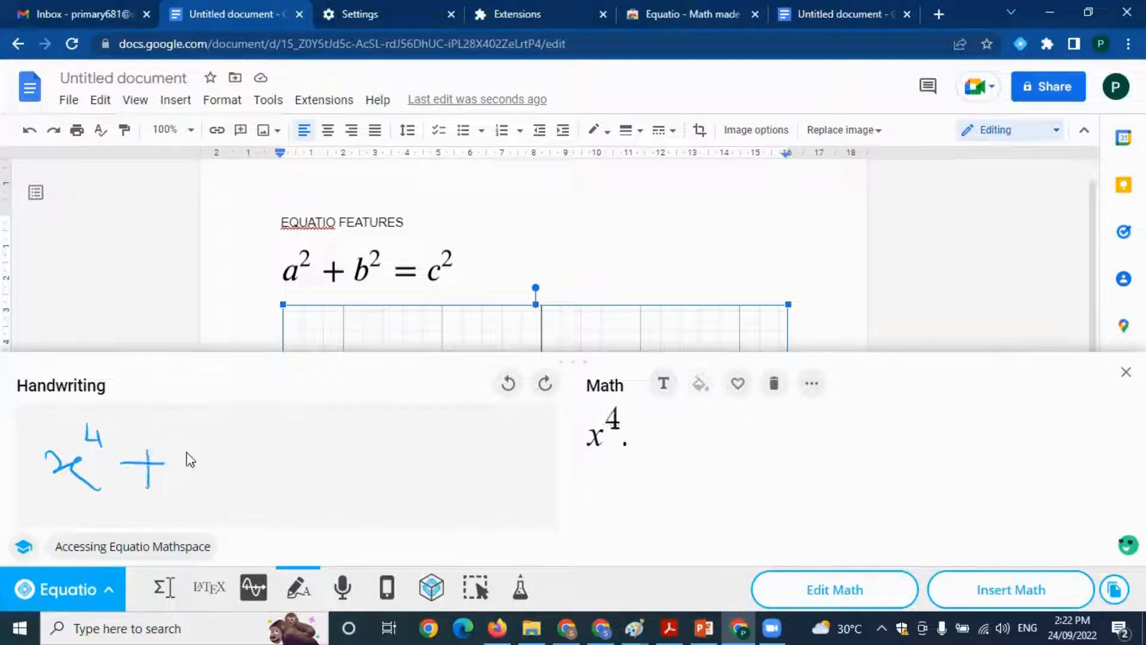
pyautogui.moveTo(178, 443)
pyautogui.mouseDown()
pyautogui.moveTo(211, 458)
pyautogui.moveTo(207, 479)
pyautogui.mouseUp()
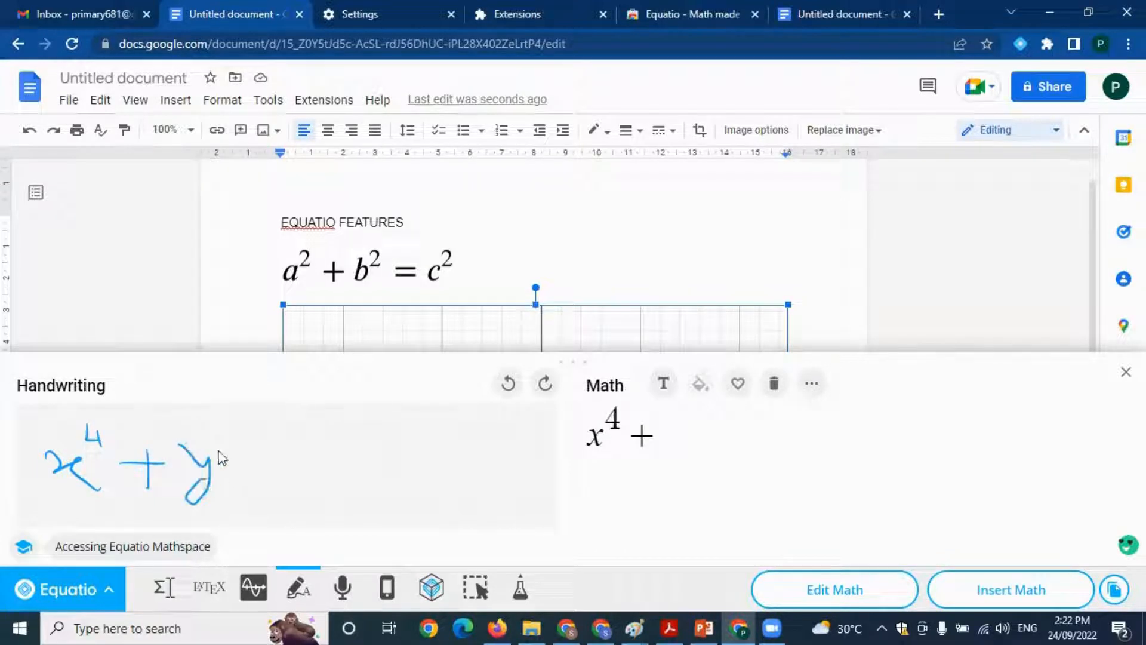
pyautogui.moveTo(202, 434)
pyautogui.mouseDown()
pyautogui.moveTo(241, 439)
pyautogui.moveTo(291, 480)
pyautogui.moveTo(345, 473)
pyautogui.mouseUp()
pyautogui.moveTo(340, 514); pyautogui.dragTo(399, 471)
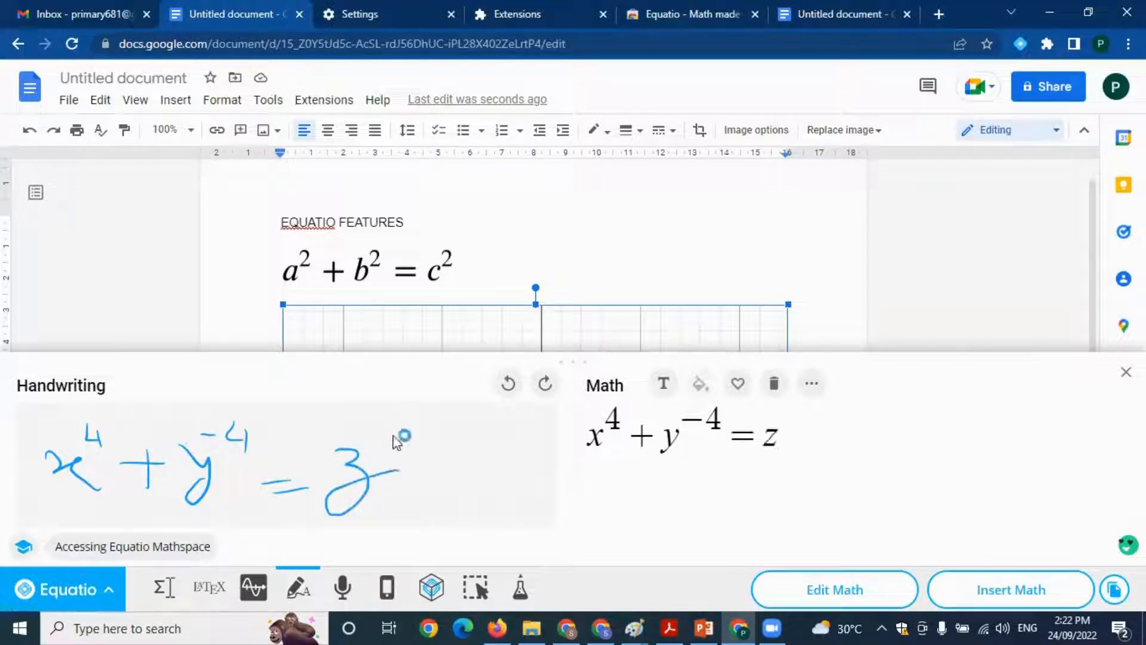
pyautogui.moveTo(366, 420)
pyautogui.mouseDown()
pyautogui.moveTo(354, 440)
pyautogui.moveTo(394, 437)
pyautogui.mouseUp()
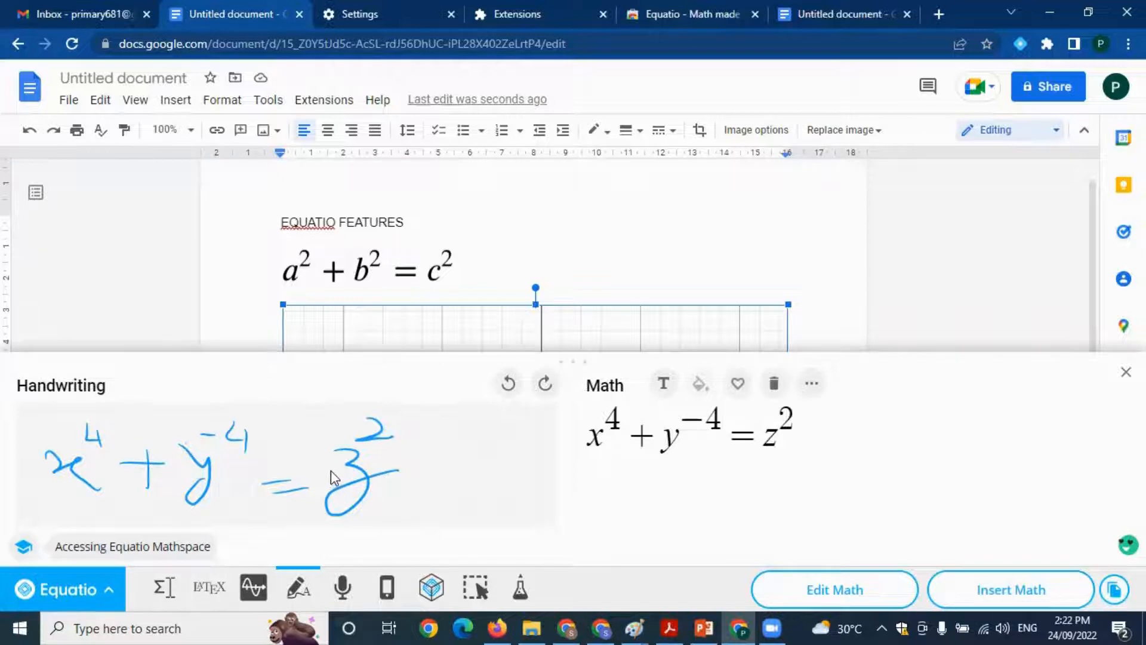
pyautogui.click(1025, 597)
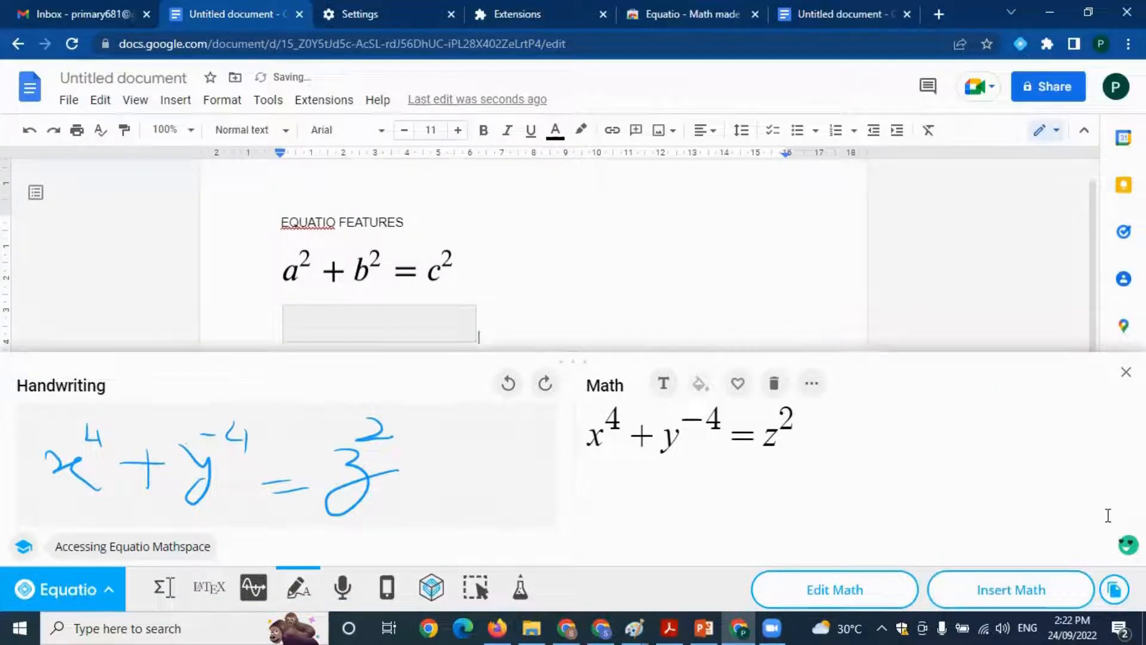
pyautogui.click(1126, 372)
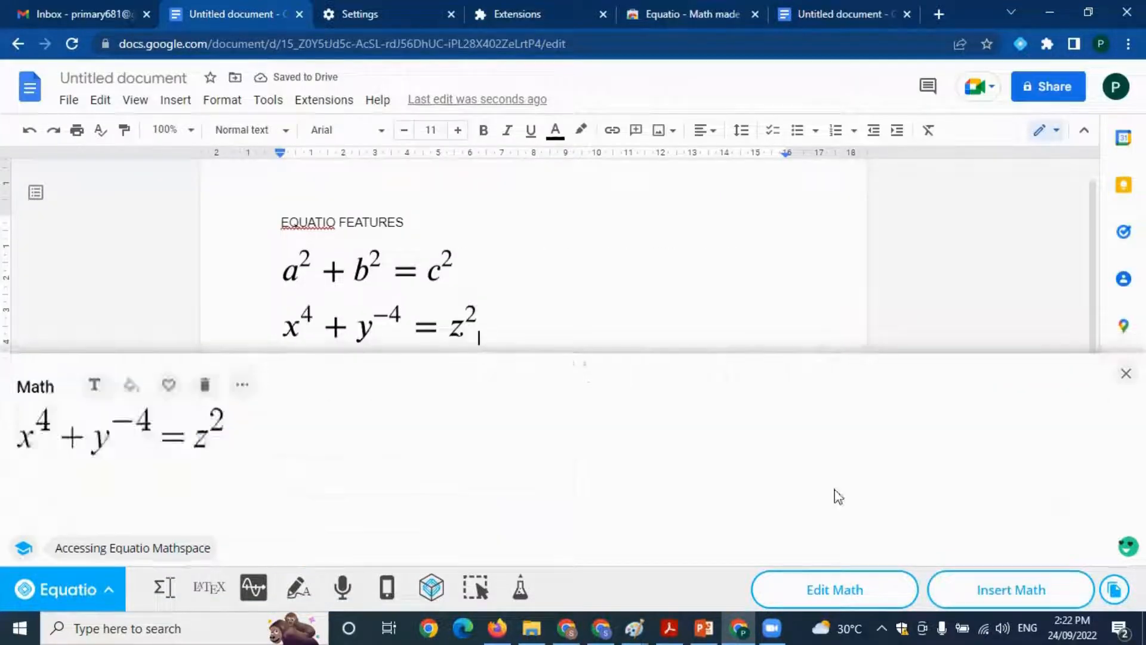
# Allow microphone access for Speech Input and dictate "x squared plus y squared equals Z Square"
pyautogui.click(350, 591)
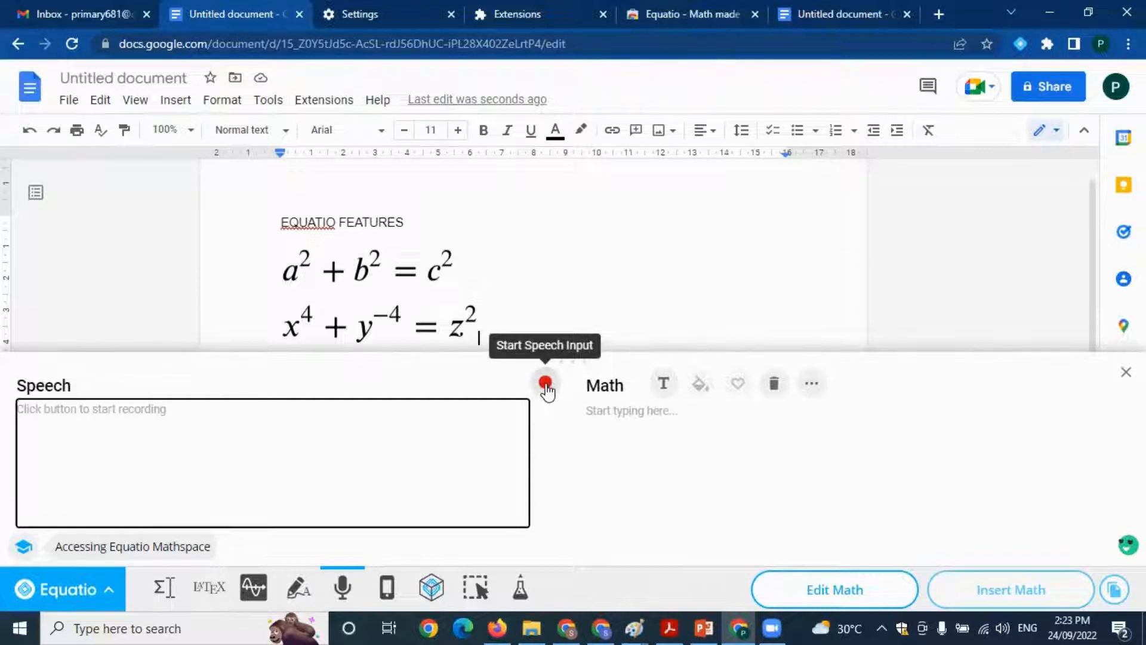
pyautogui.click(545, 385)
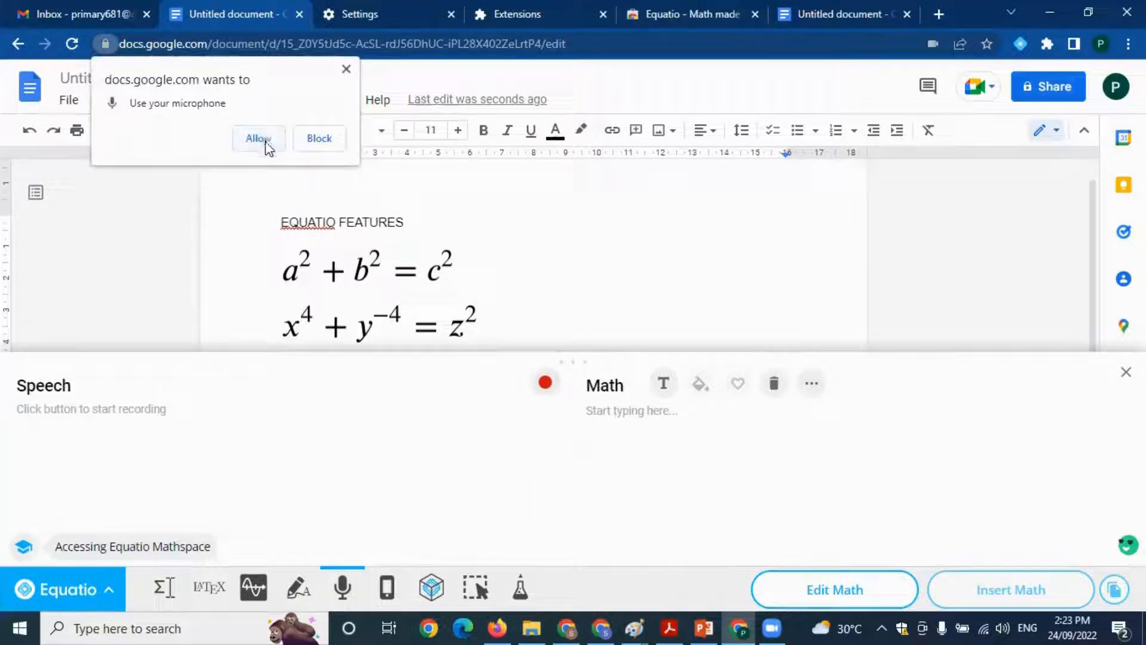
pyautogui.click(265, 142)
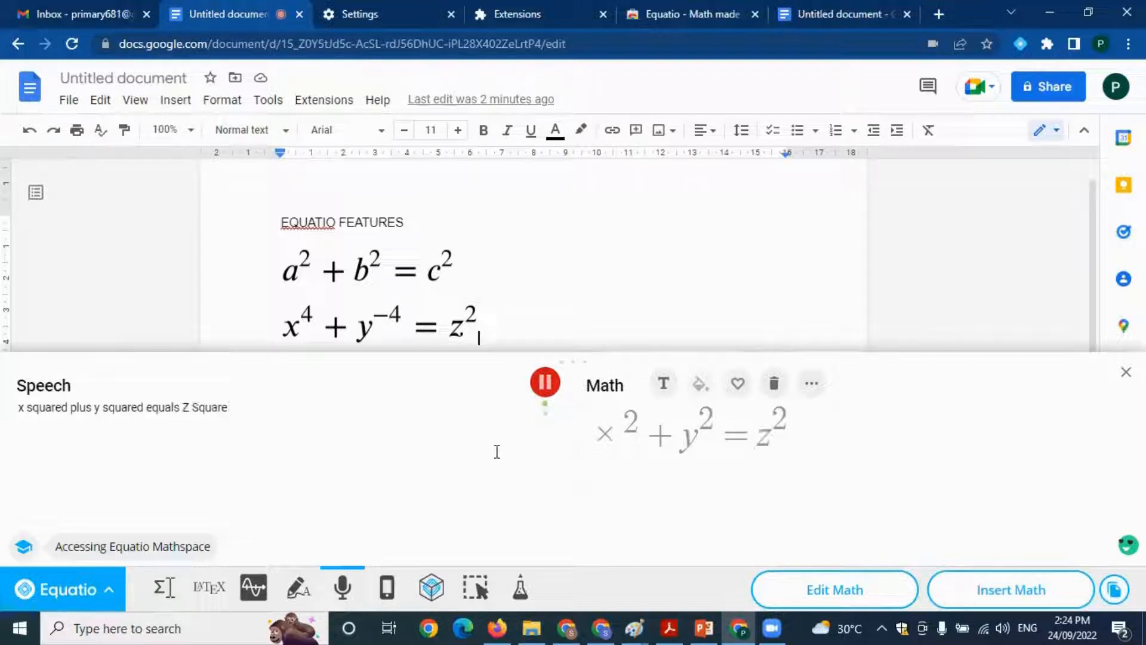
pyautogui.click(545, 385)
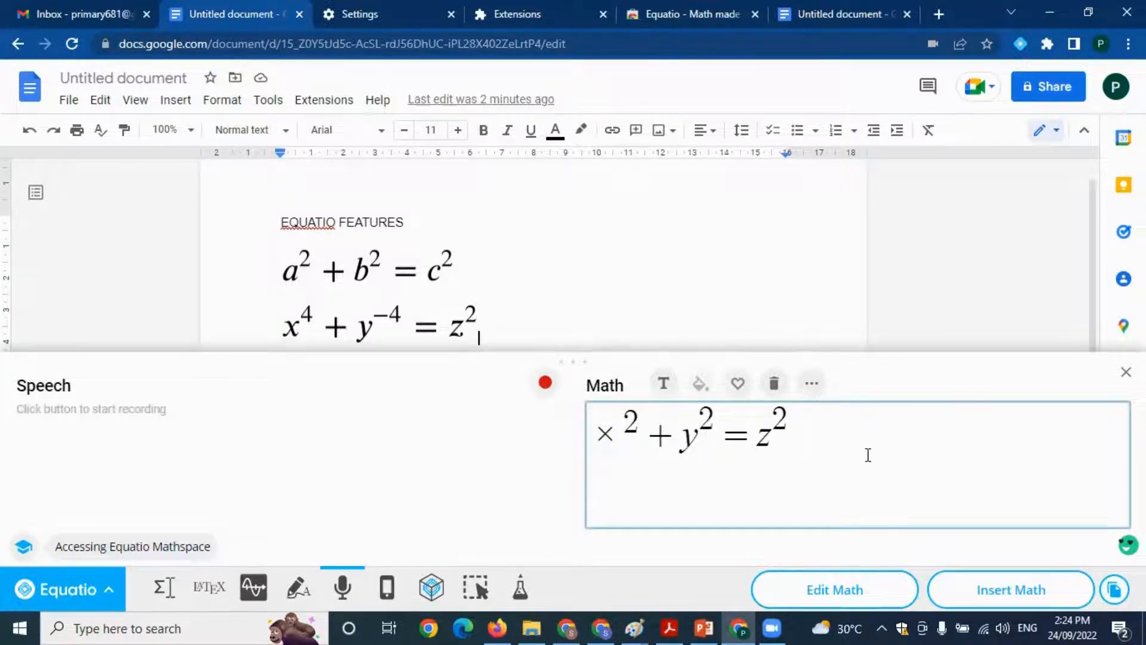
# Insert the dictated equation on a new line below x⁴ + y⁻⁴ = z² in the document
pyautogui.press('Return')
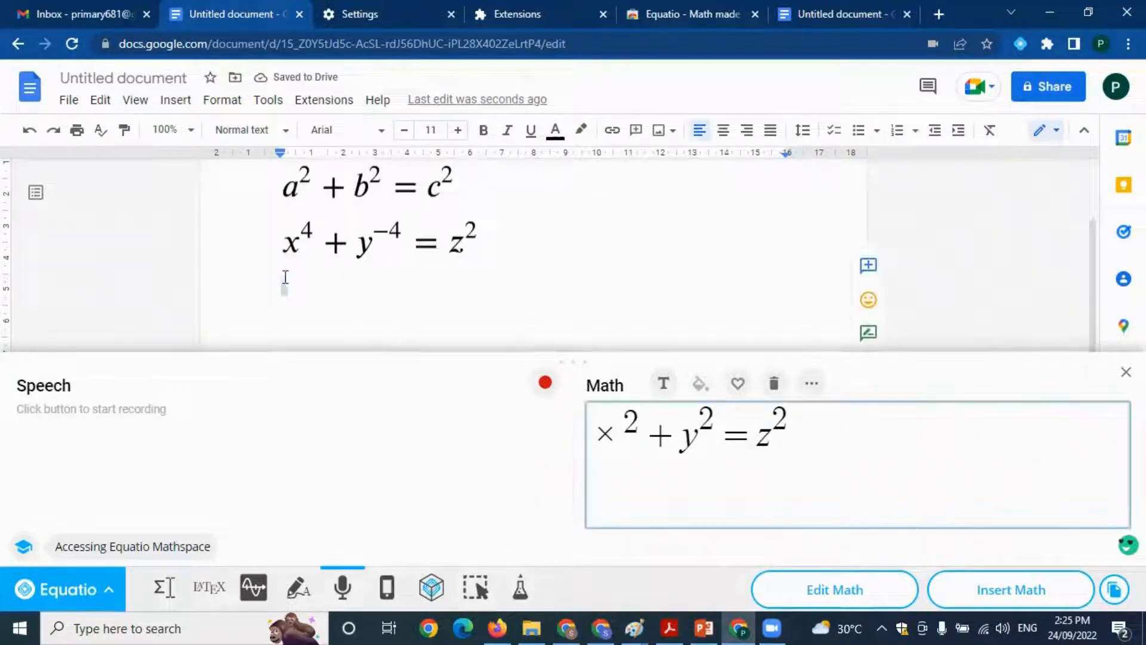
pyautogui.click(285, 277)
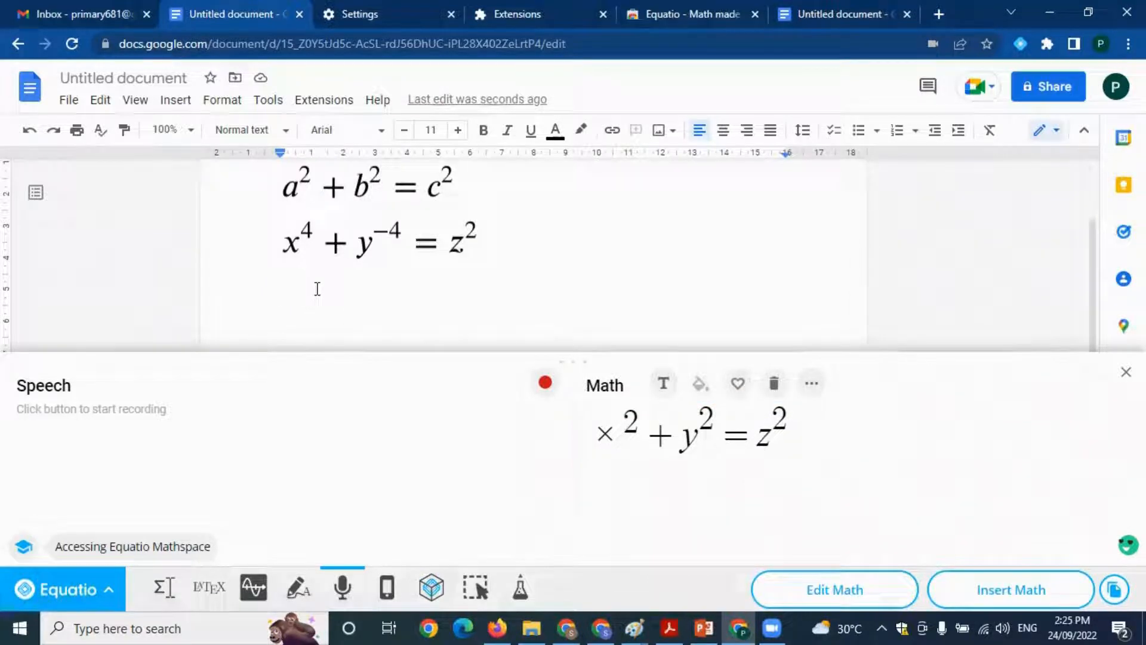
pyautogui.click(1014, 591)
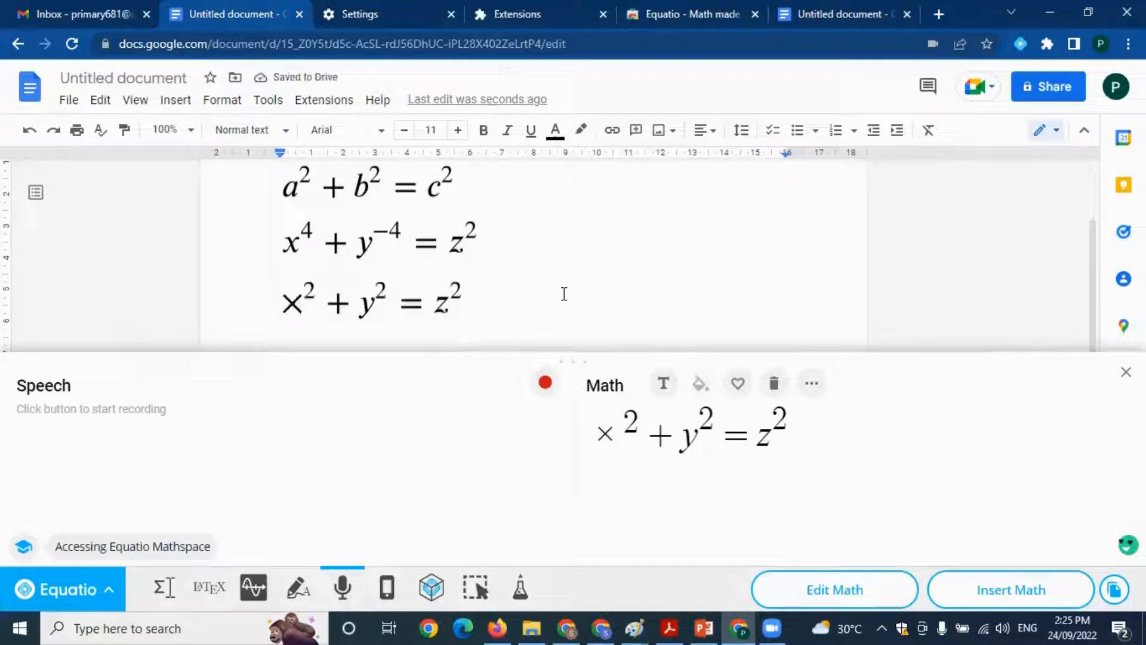
# Capture the x⁴ + y⁻⁴ = z² equation in the document with Equatio's screenshot reader
pyautogui.click(445, 589)
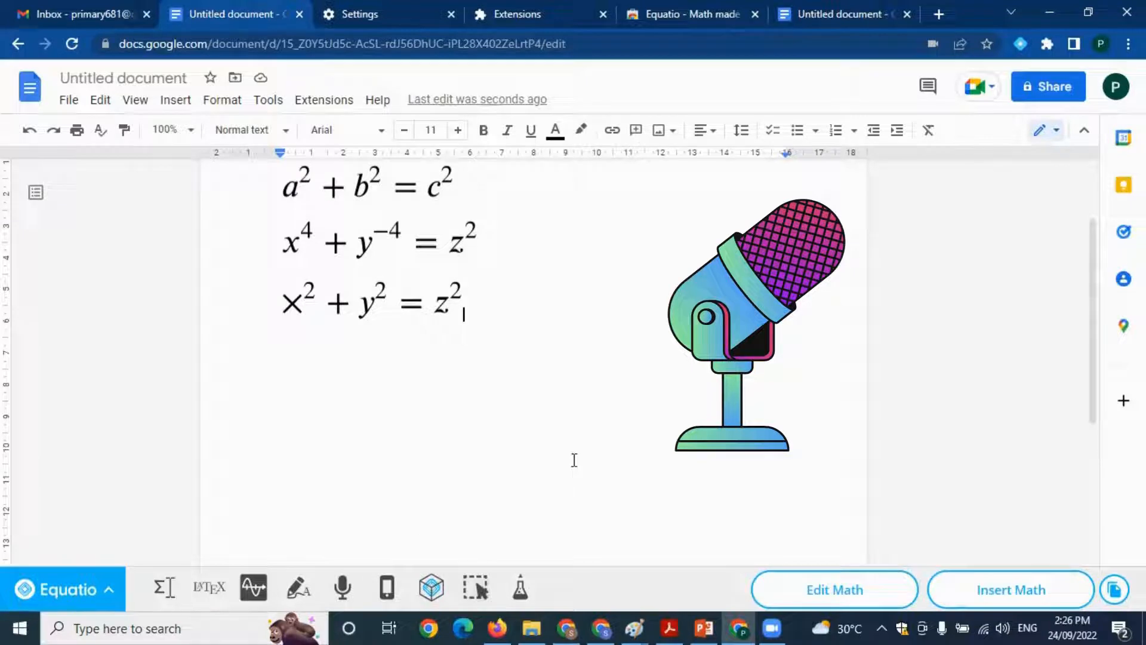
pyautogui.click(481, 593)
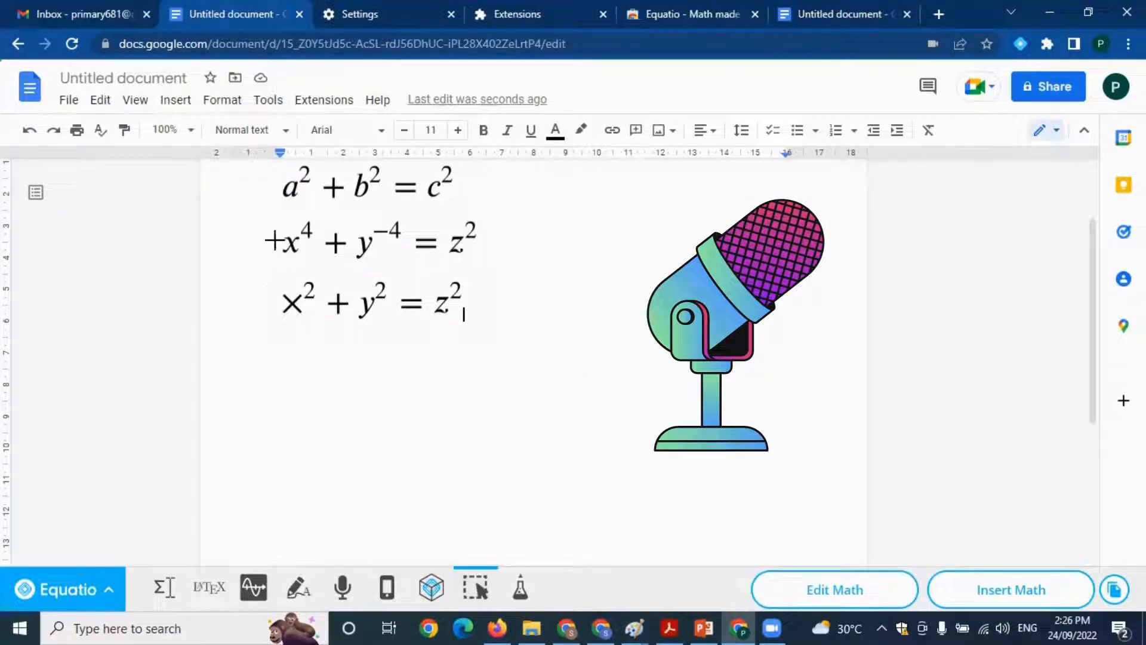
pyautogui.moveTo(268, 210); pyautogui.dragTo(501, 273)
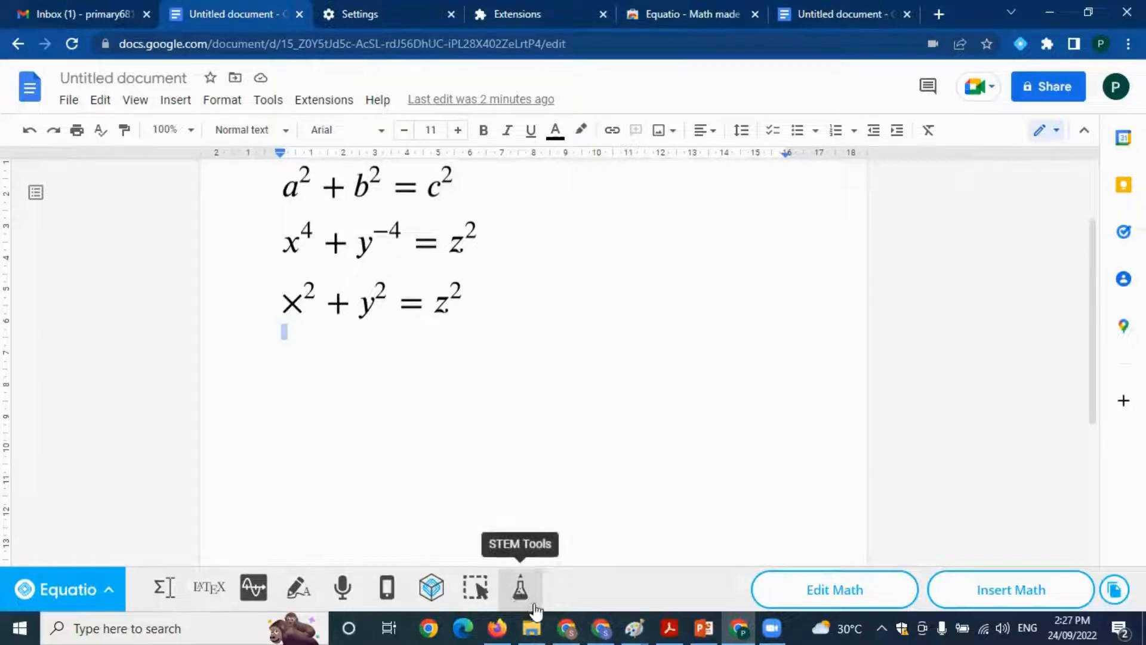
# View the Scientific Calculator and the Periodic Table from Equatio's STEM Tools, closing each one
pyautogui.click(521, 594)
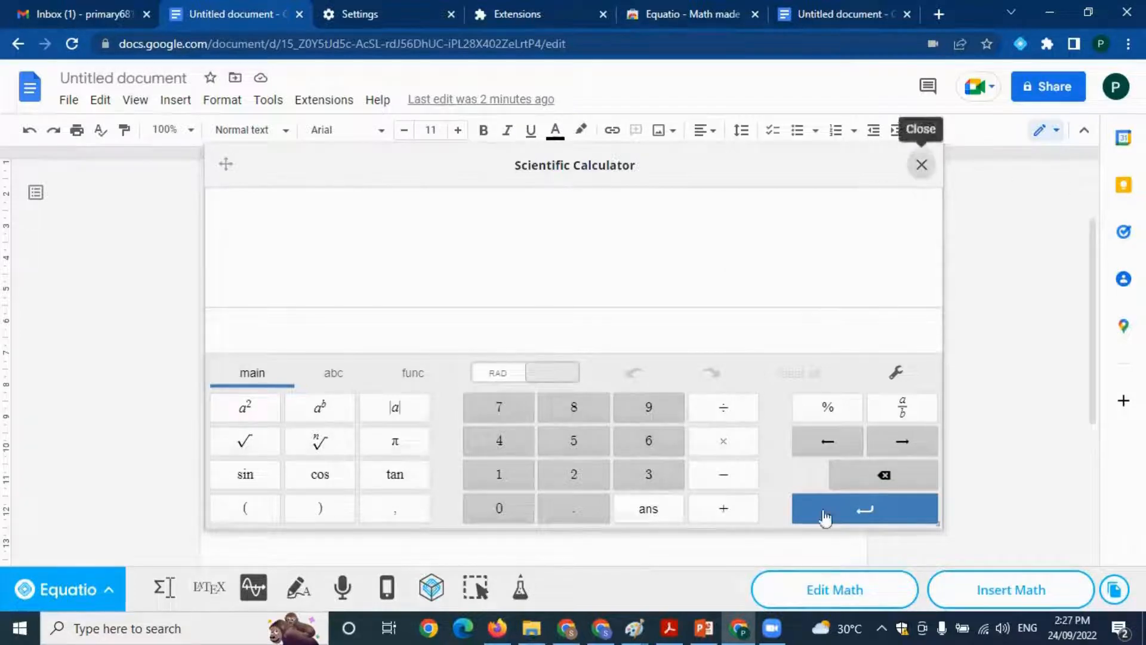
pyautogui.click(921, 165)
pyautogui.click(520, 588)
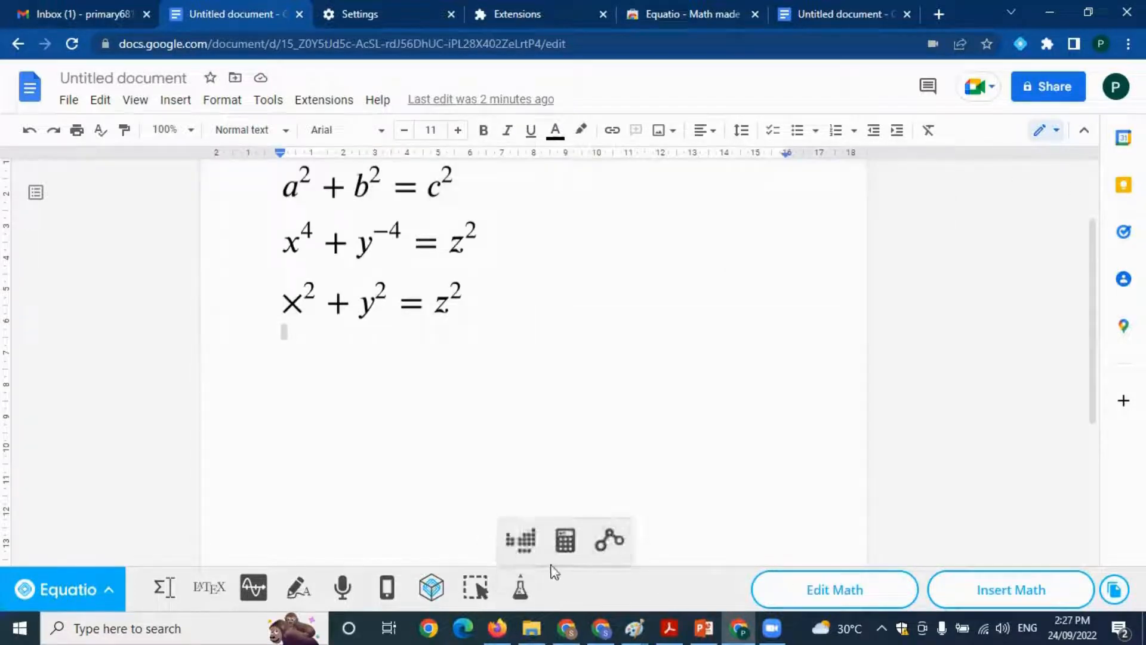
pyautogui.click(521, 541)
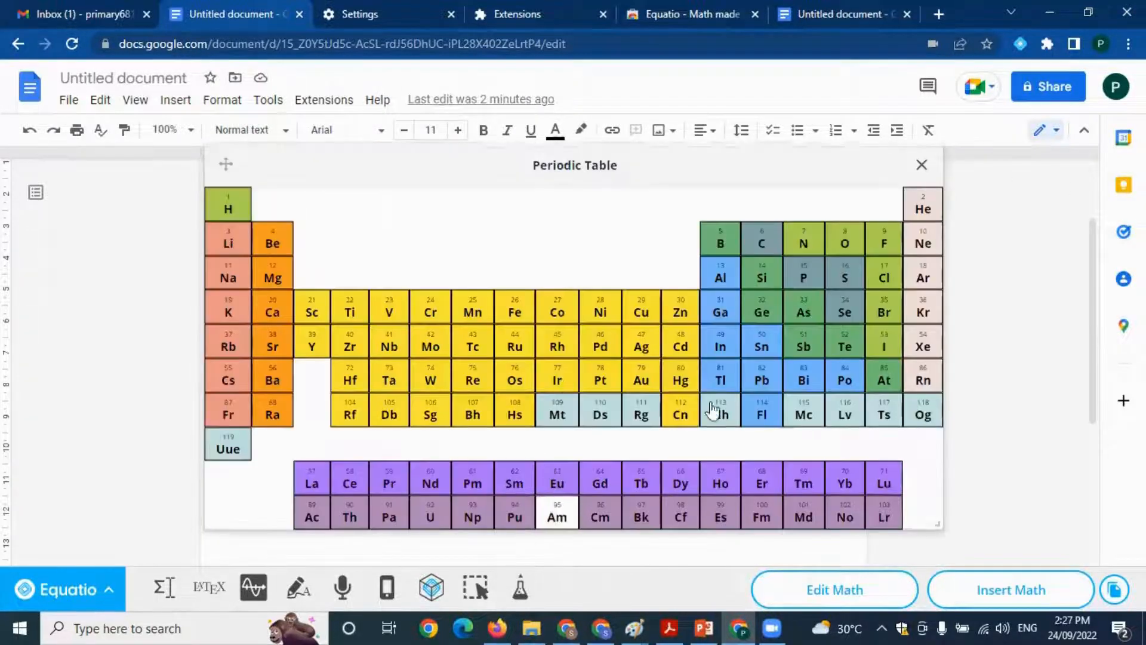
pyautogui.click(922, 166)
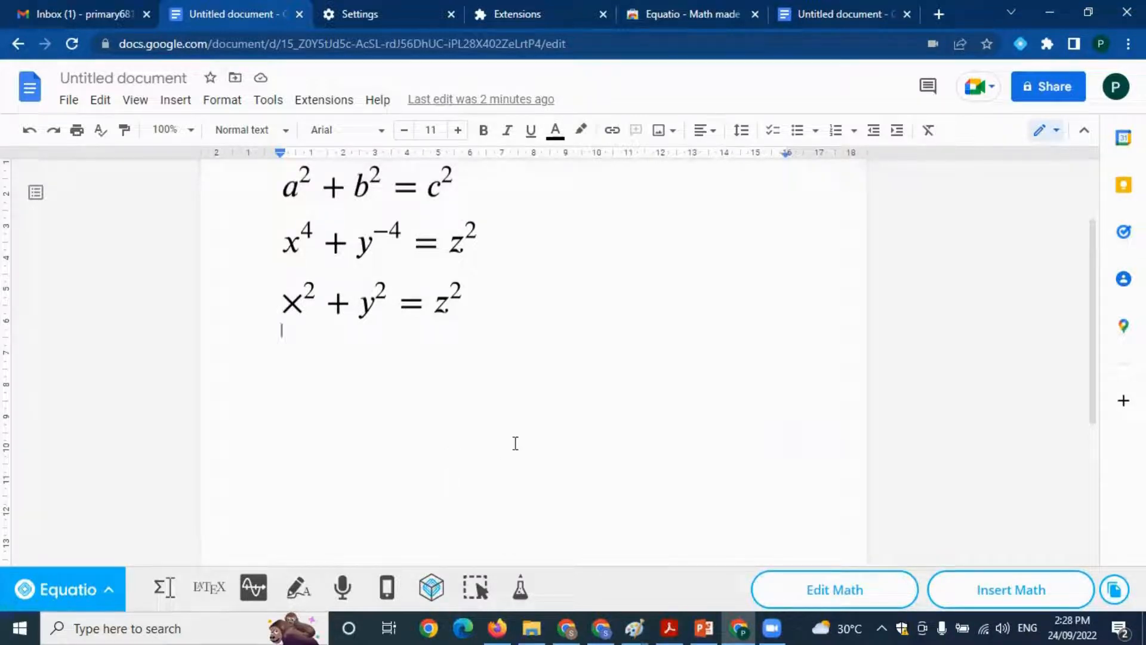
# Switch to Gmail, open Google Forms from the Google apps list and create a blank form
pyautogui.click(112, 17)
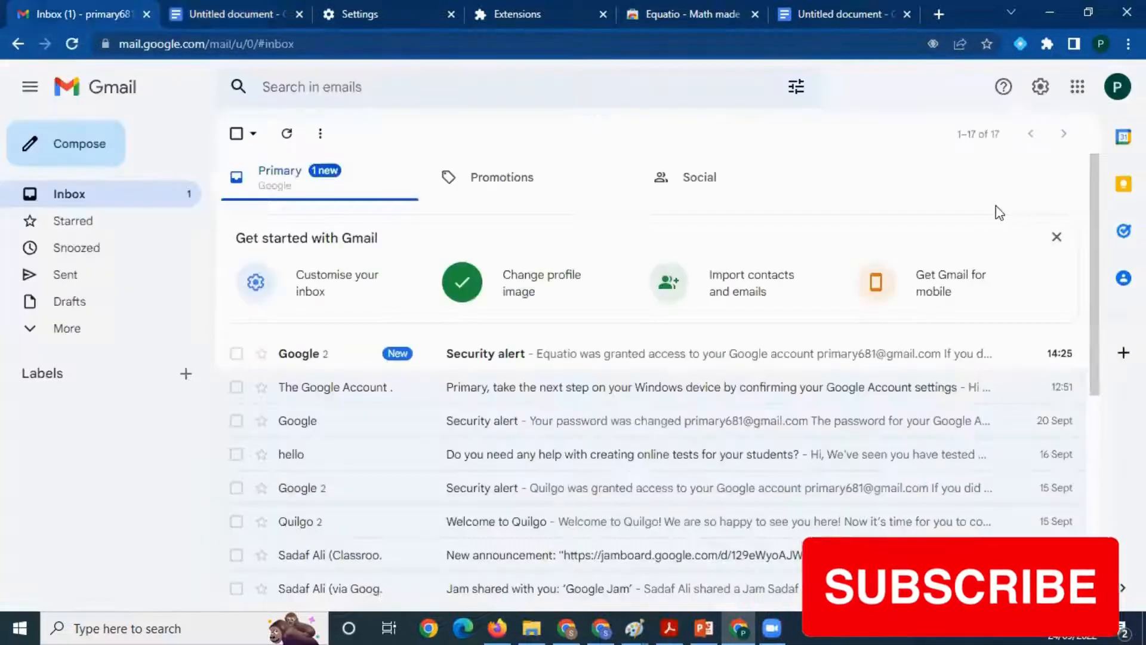
pyautogui.click(1082, 95)
pyautogui.scroll(-6, 1040, 311)
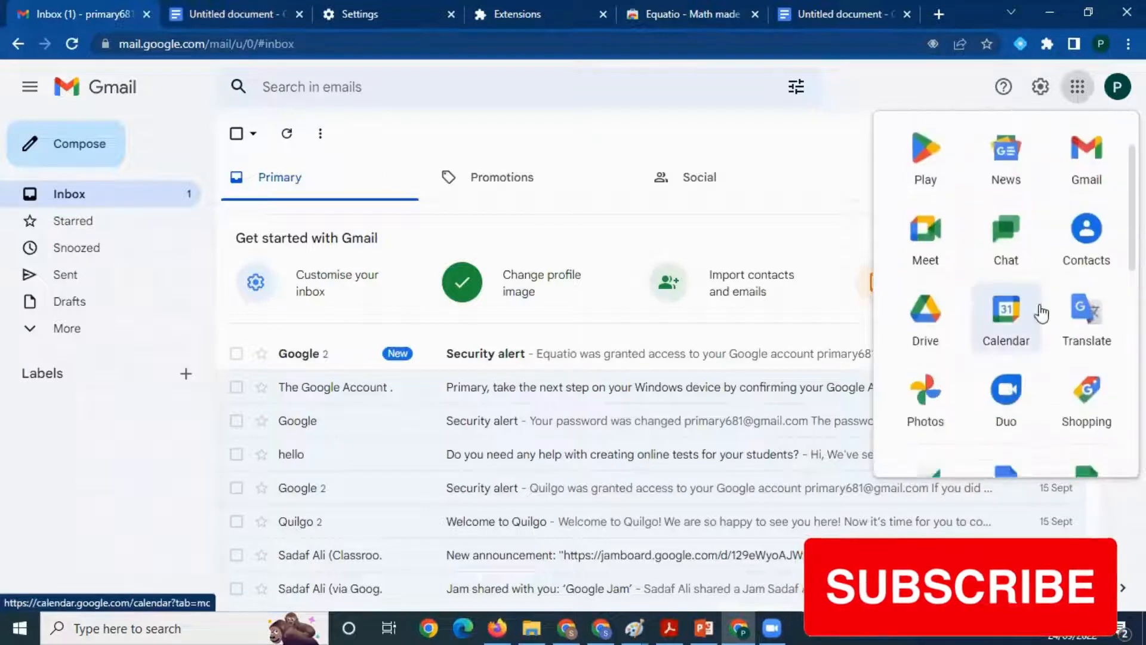
pyautogui.scroll(-3, 1046, 341)
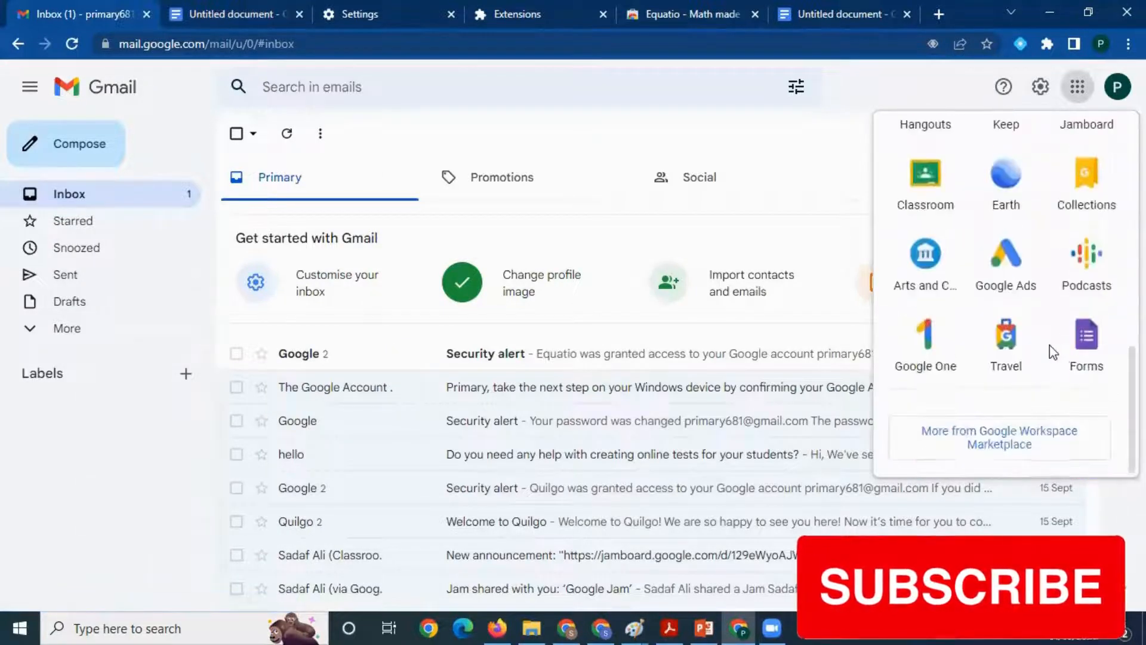
pyautogui.click(1084, 346)
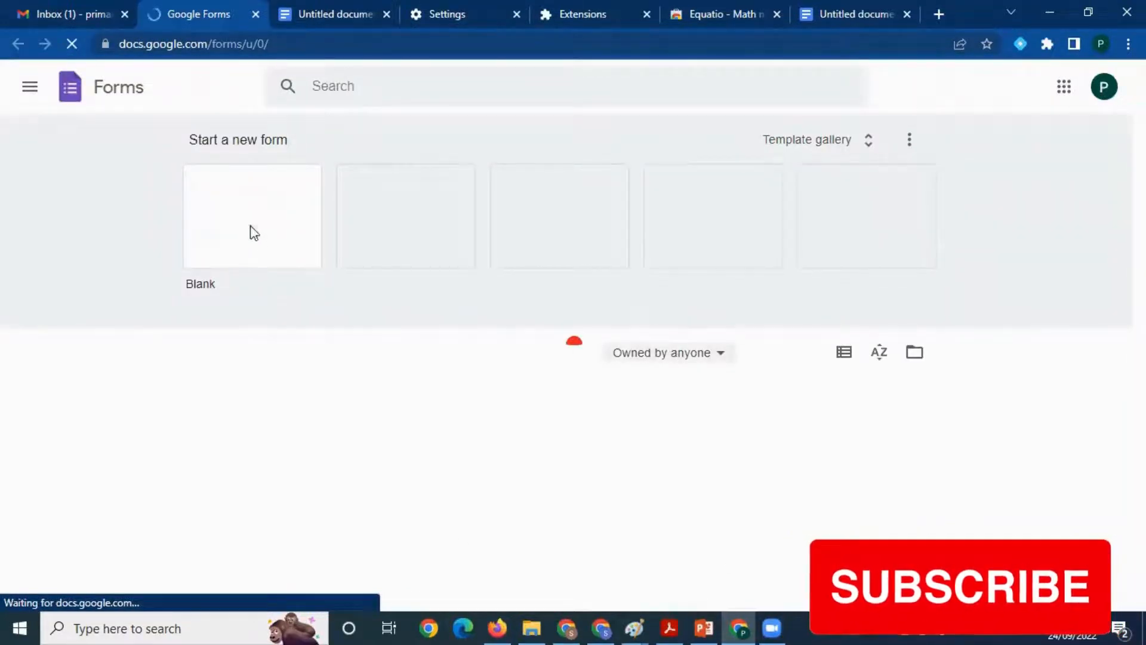
pyautogui.click(247, 197)
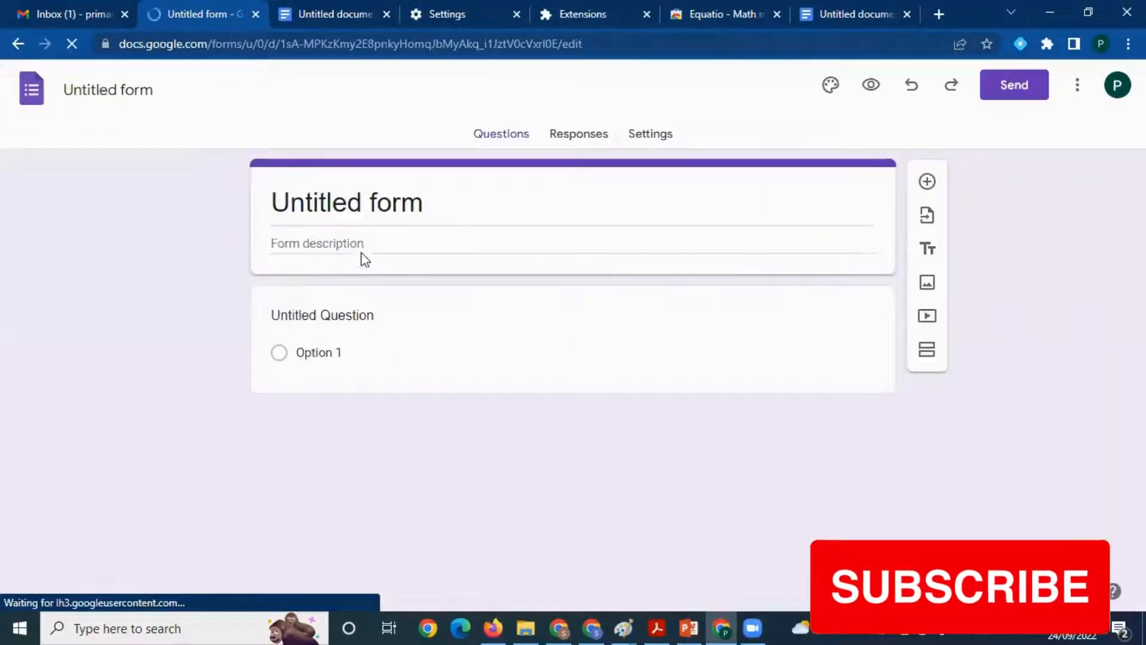
# Title the new form "Equatio Quiz" and leave the form description empty
pyautogui.click(154, 94)
pyautogui.write('Equatio Quiz')
pyautogui.click(622, 243)
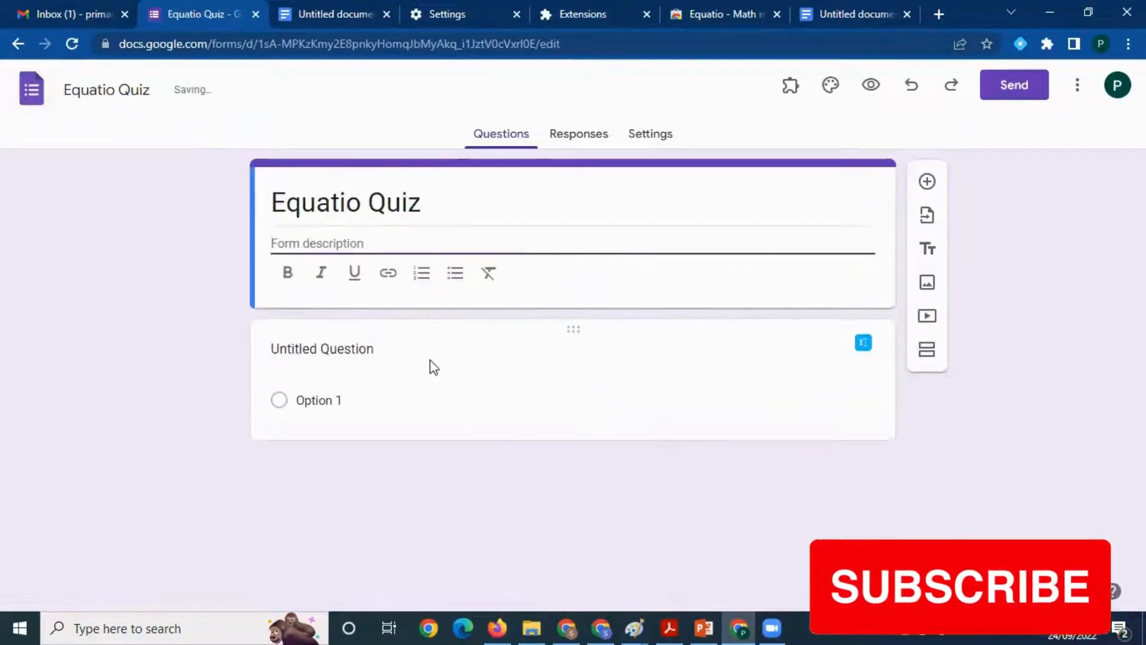
# Add a short-answer question reading "Solve the following" to the quiz
pyautogui.click(317, 330)
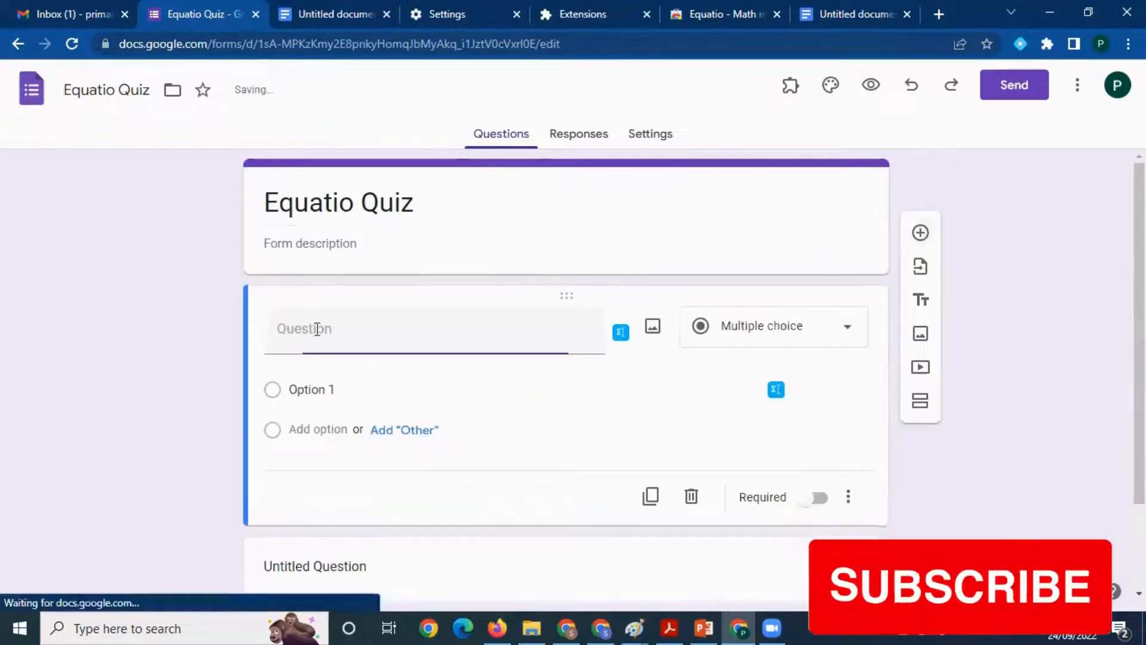
pyautogui.click(770, 333)
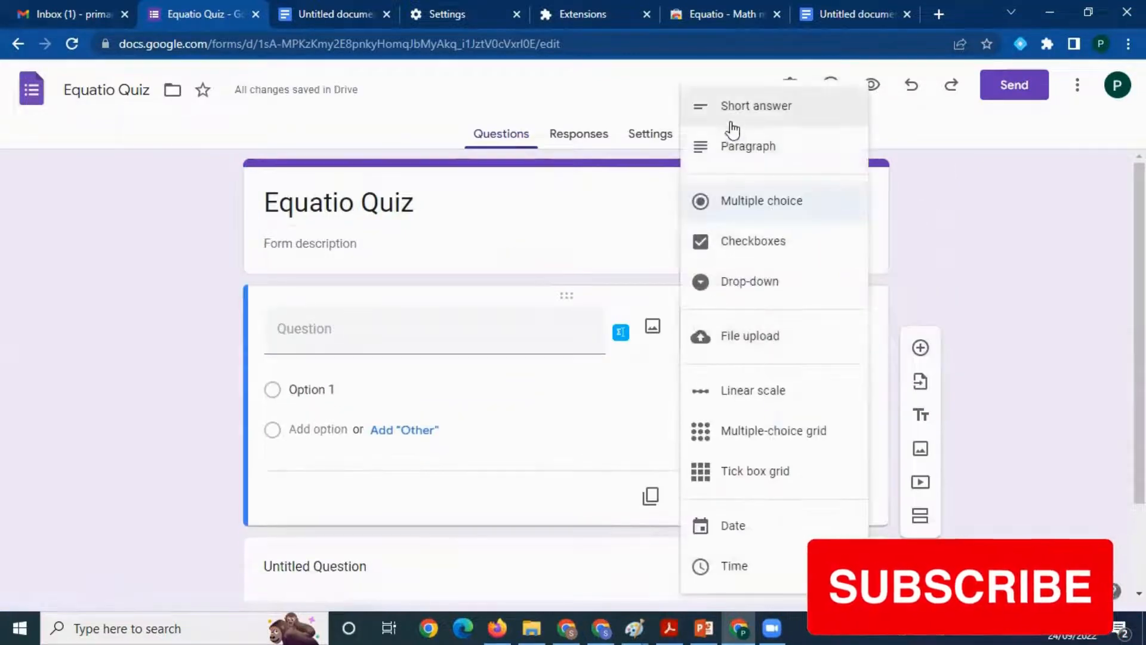
pyautogui.press('Return')
pyautogui.click(368, 331)
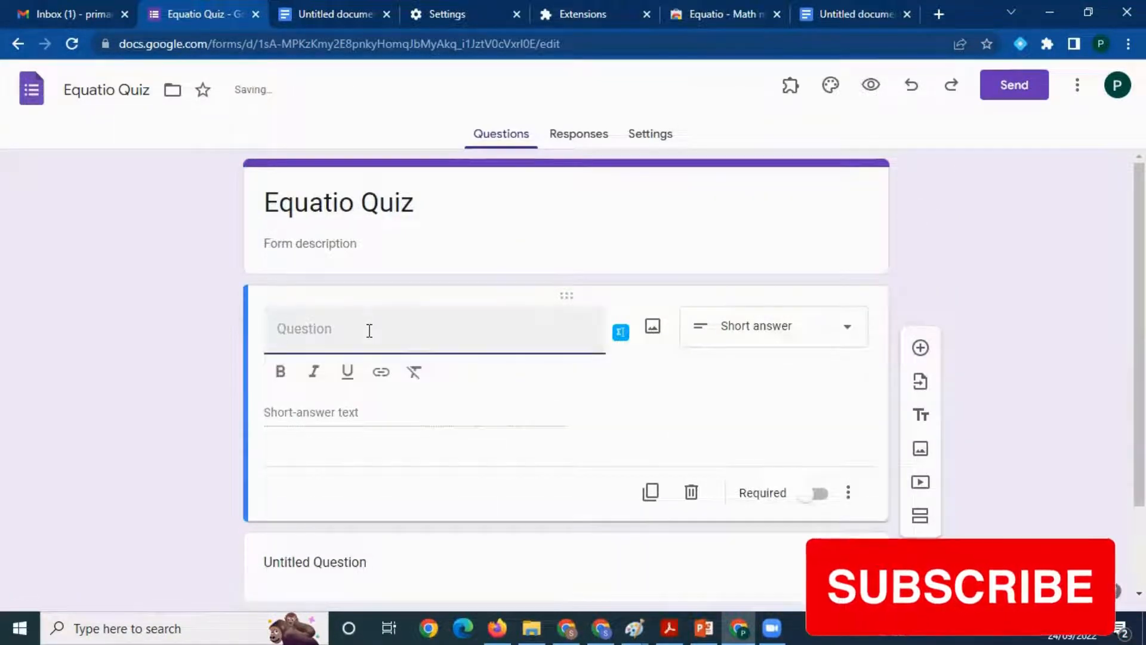
pyautogui.write('Solve the following')
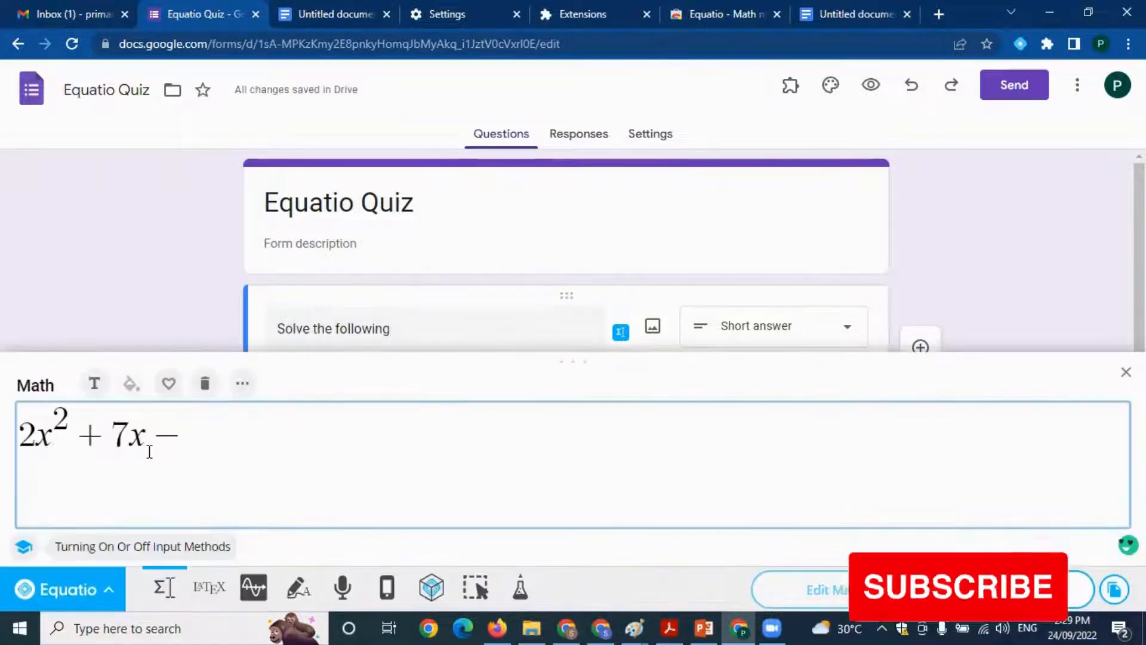
# Insert the equation 2x² + 7x − 3 = ? into the "Solve the following" question with Equatio and make the question required
pyautogui.write('3=?')
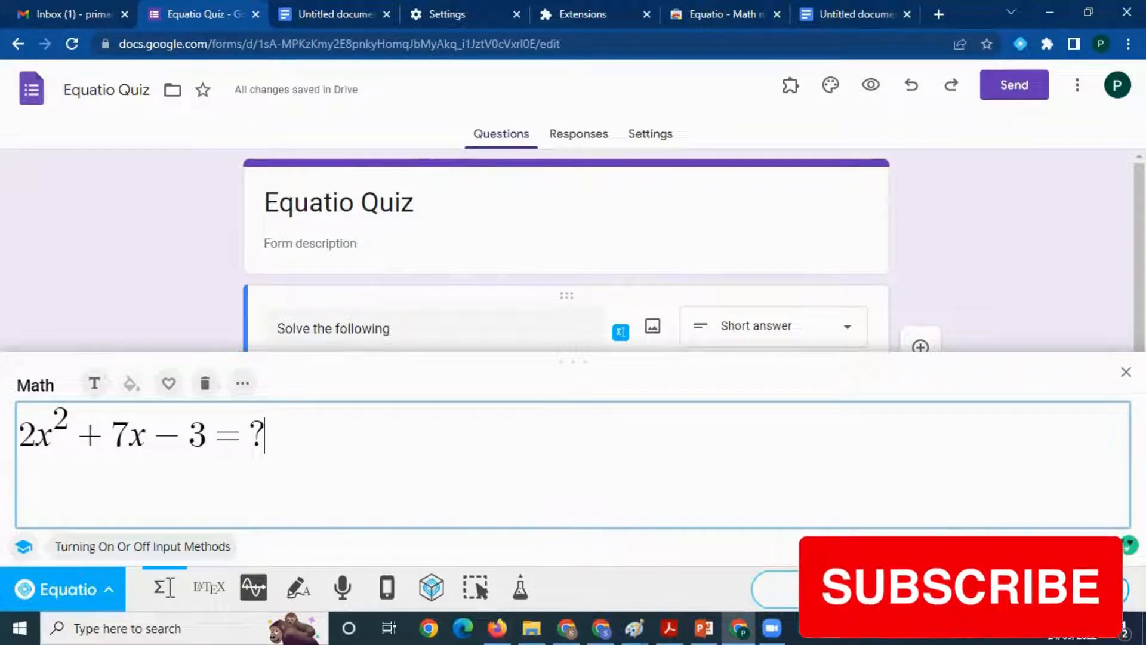
pyautogui.click(1036, 589)
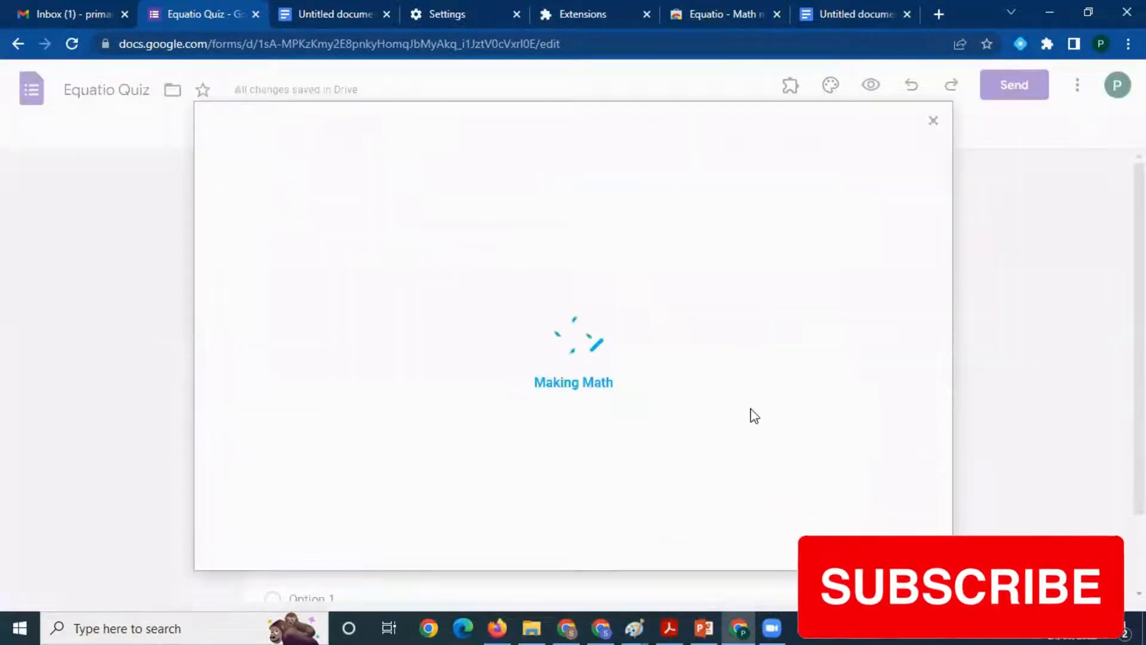
pyautogui.scroll(-2, 744, 414)
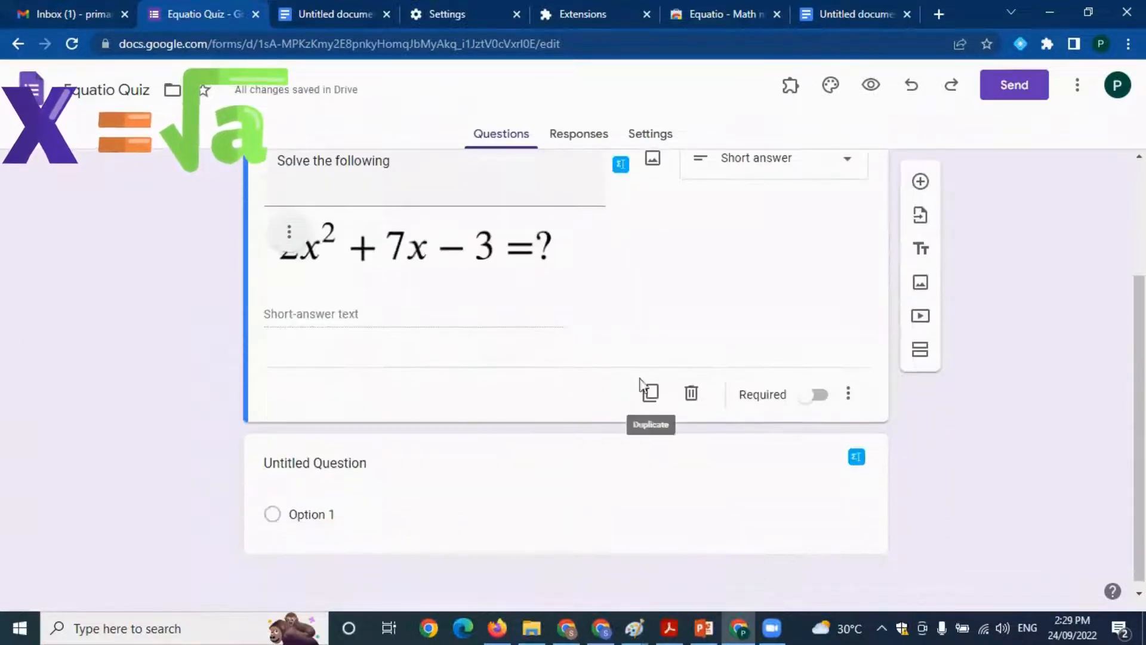
pyautogui.scroll(1, 691, 364)
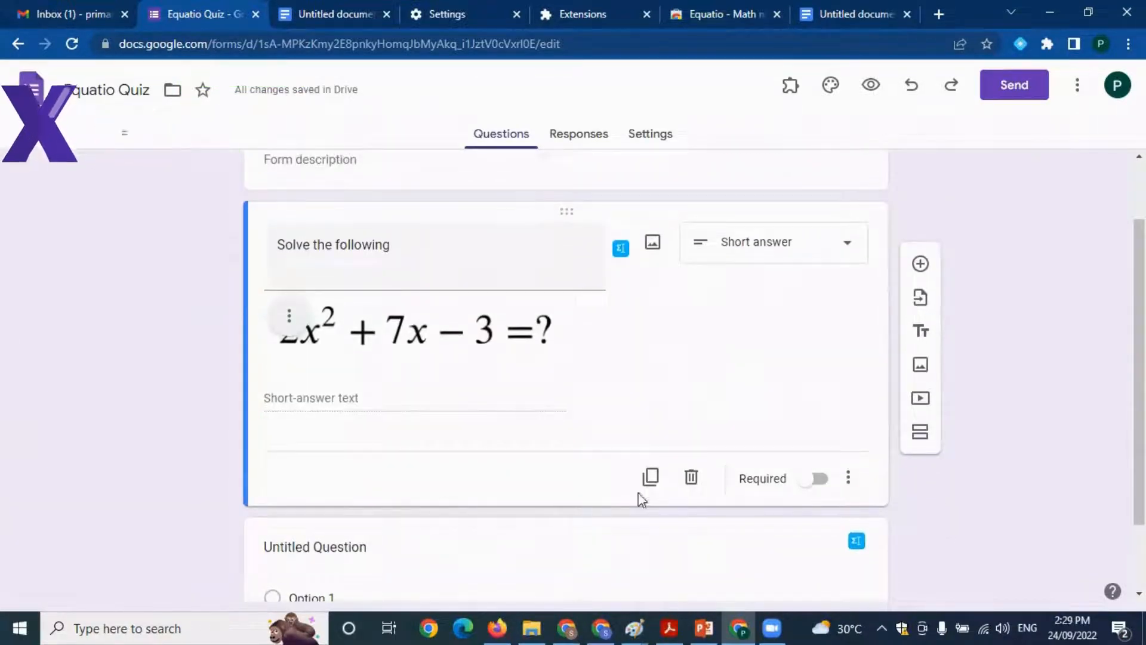
pyautogui.click(820, 478)
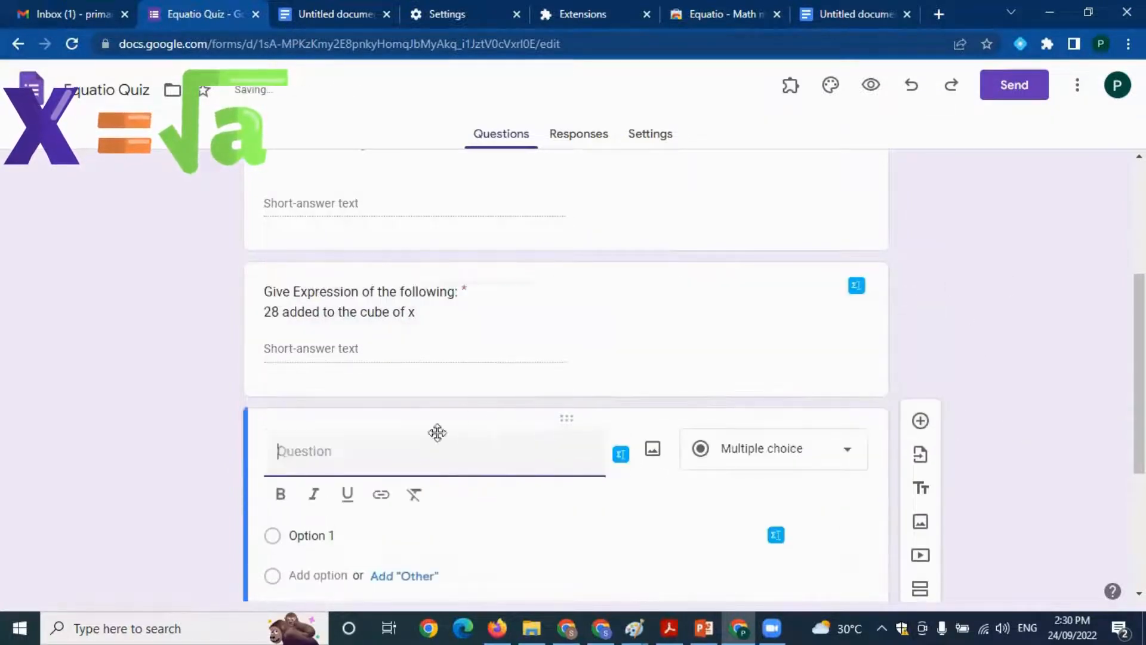
# Word the new question "Give expression" / "Square of x added to y multiplied by 2" and make it a required short-answer question
pyautogui.write('Give expression Square of x added to y multiplied by 2')
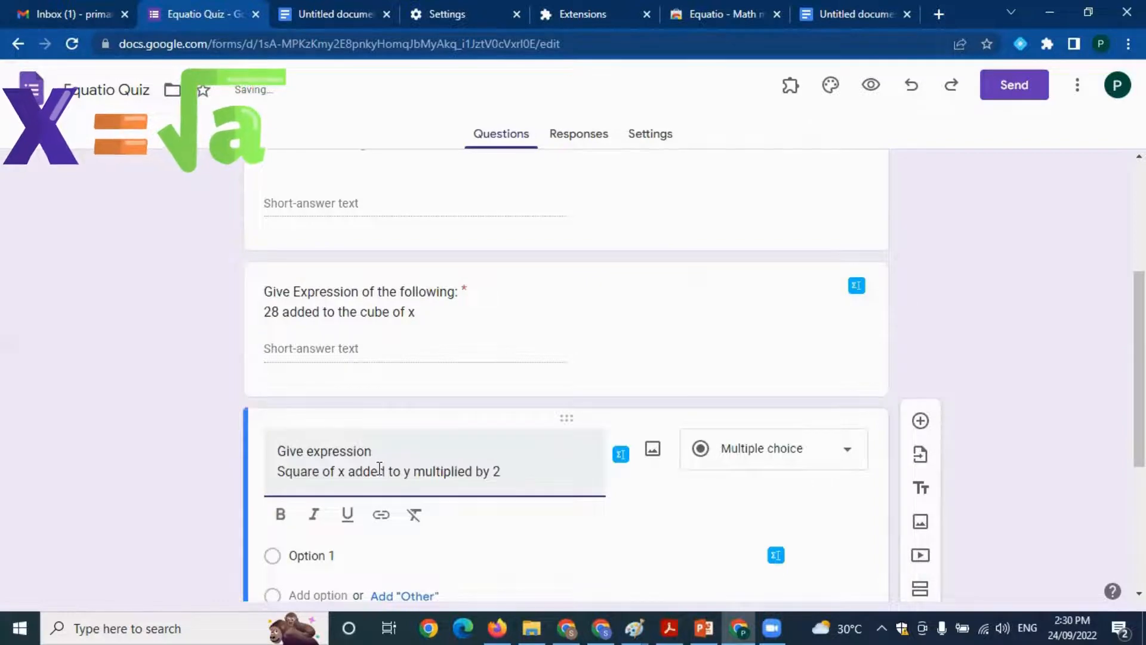
pyautogui.scroll(-3, 651, 486)
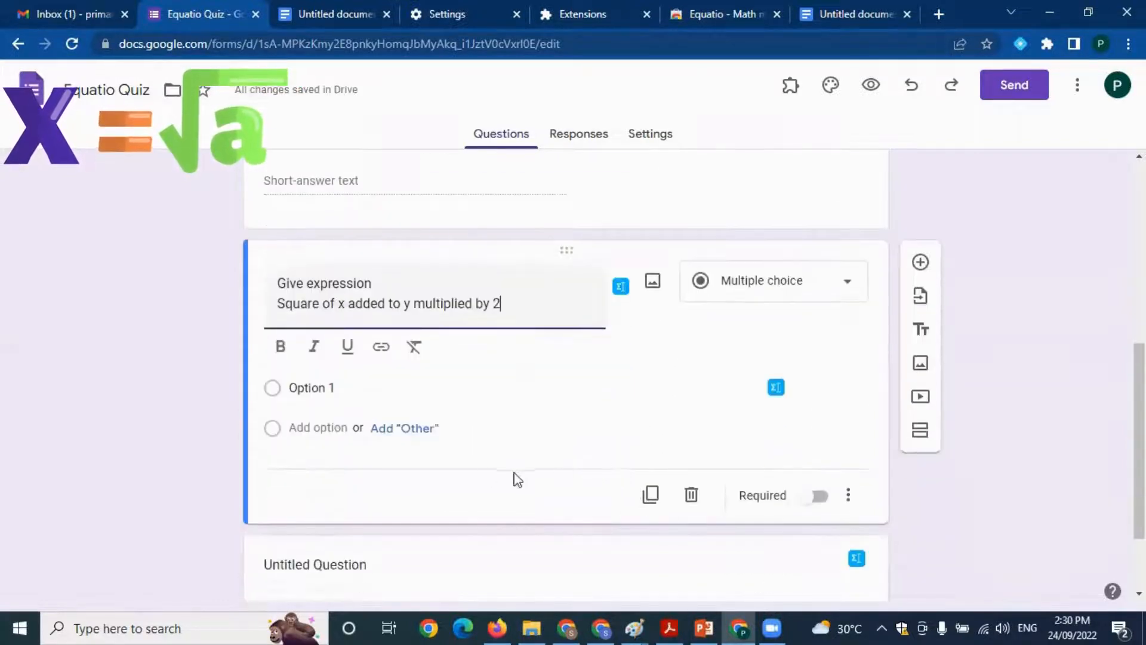
pyautogui.scroll(-2, 517, 480)
pyautogui.click(812, 415)
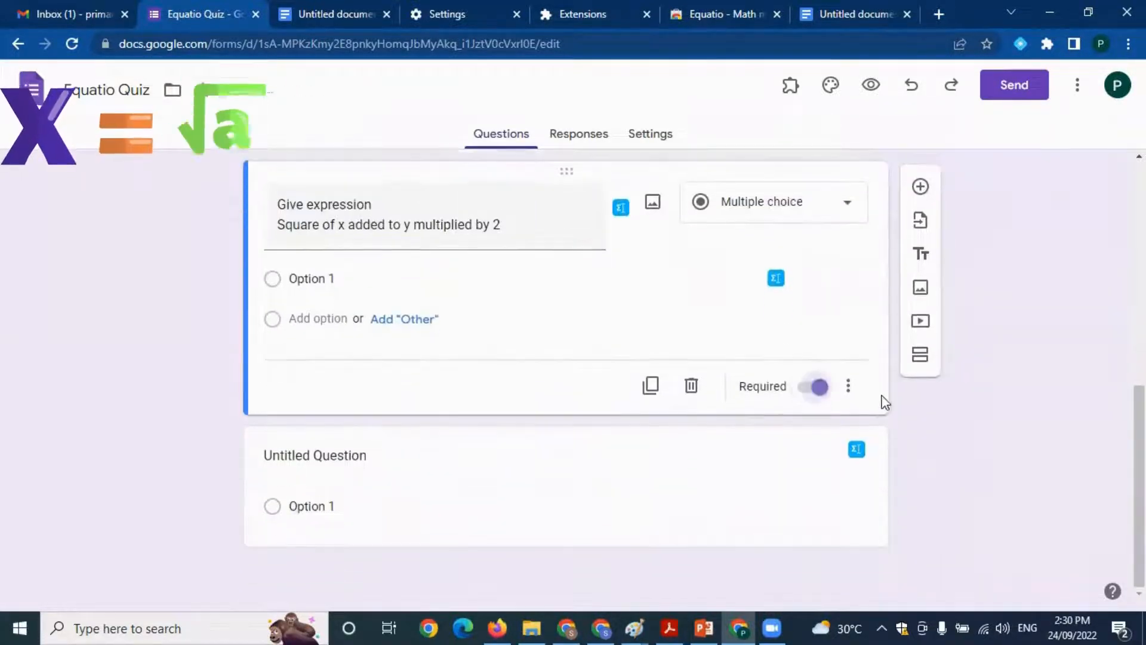
pyautogui.scroll(2, 772, 316)
pyautogui.click(773, 299)
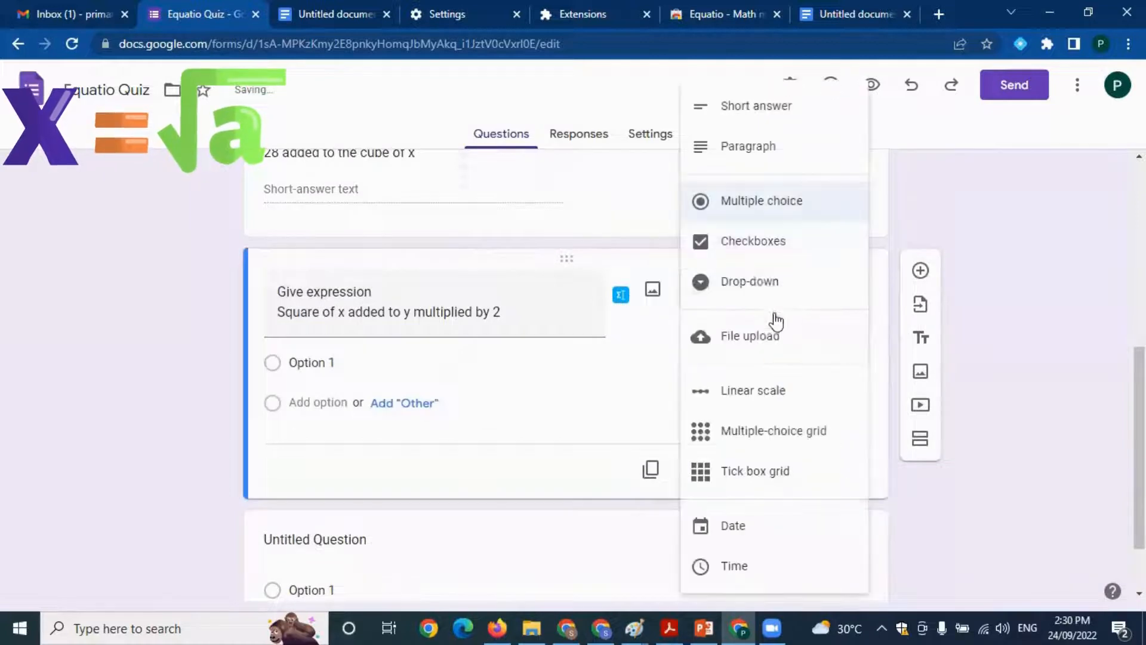
pyautogui.click(739, 108)
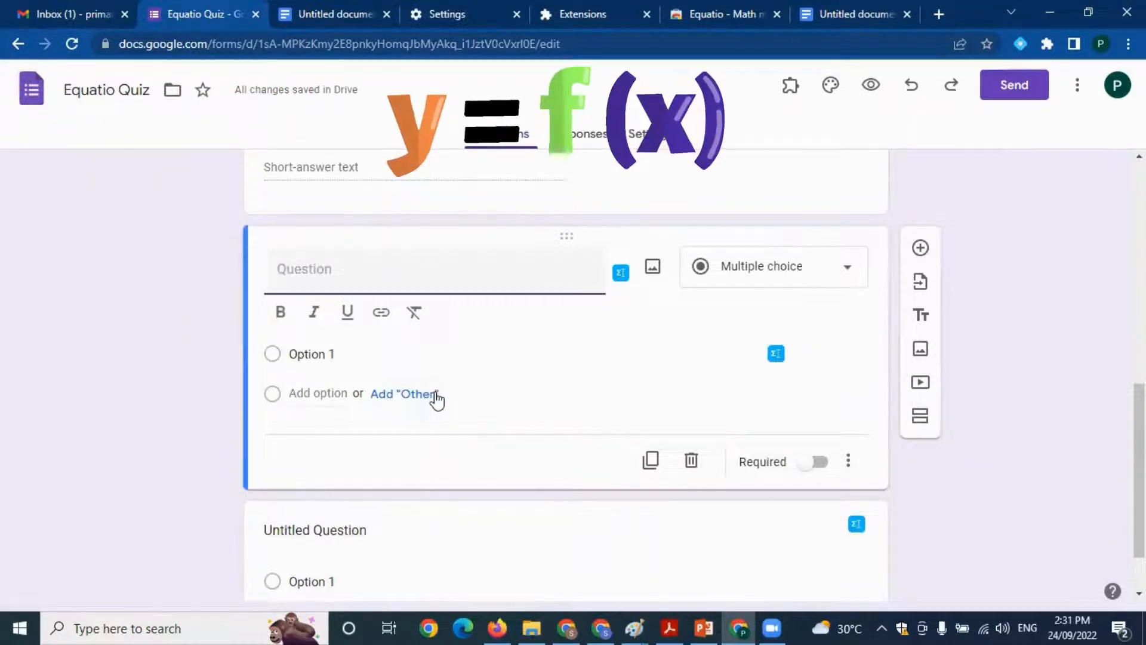
# Add the Paragraph question "Plot a graph for the following functions:" and insert the Equatio equation f(x + 4) = x² + y² into it
pyautogui.write('Plot a grap')
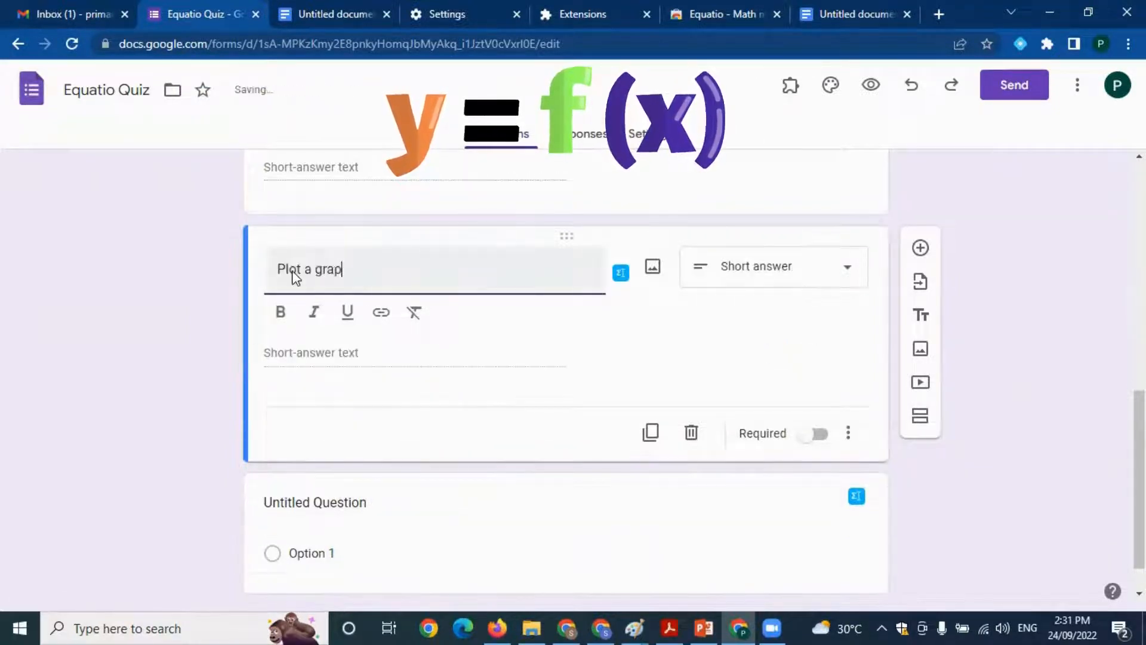
pyautogui.write('h for the following functions')
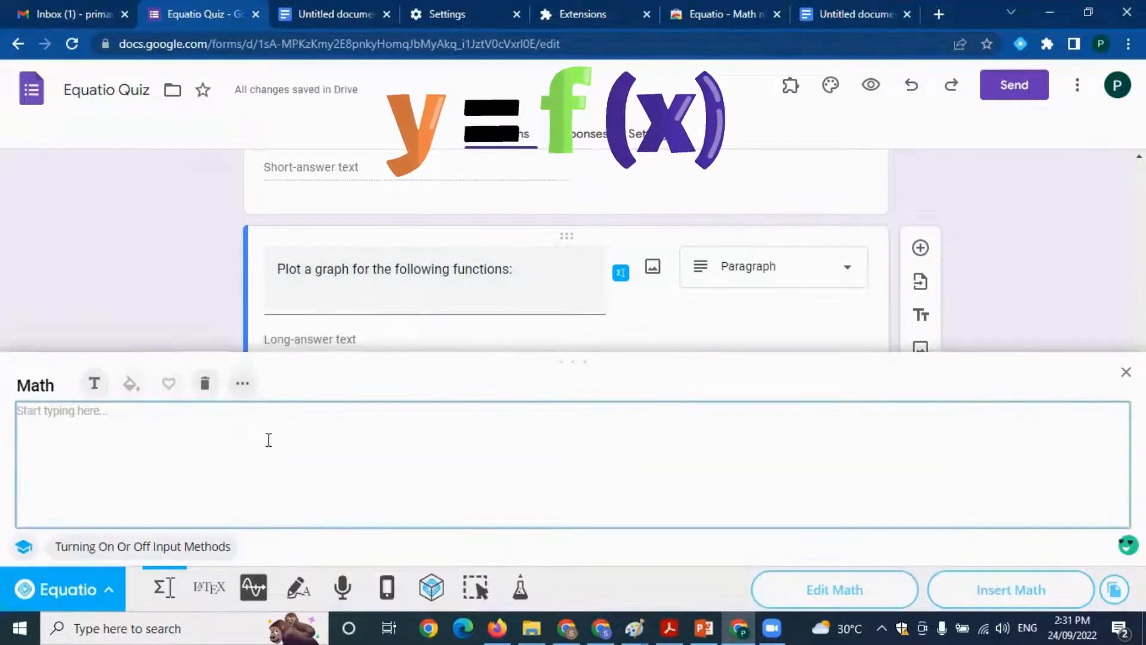
pyautogui.write('f')
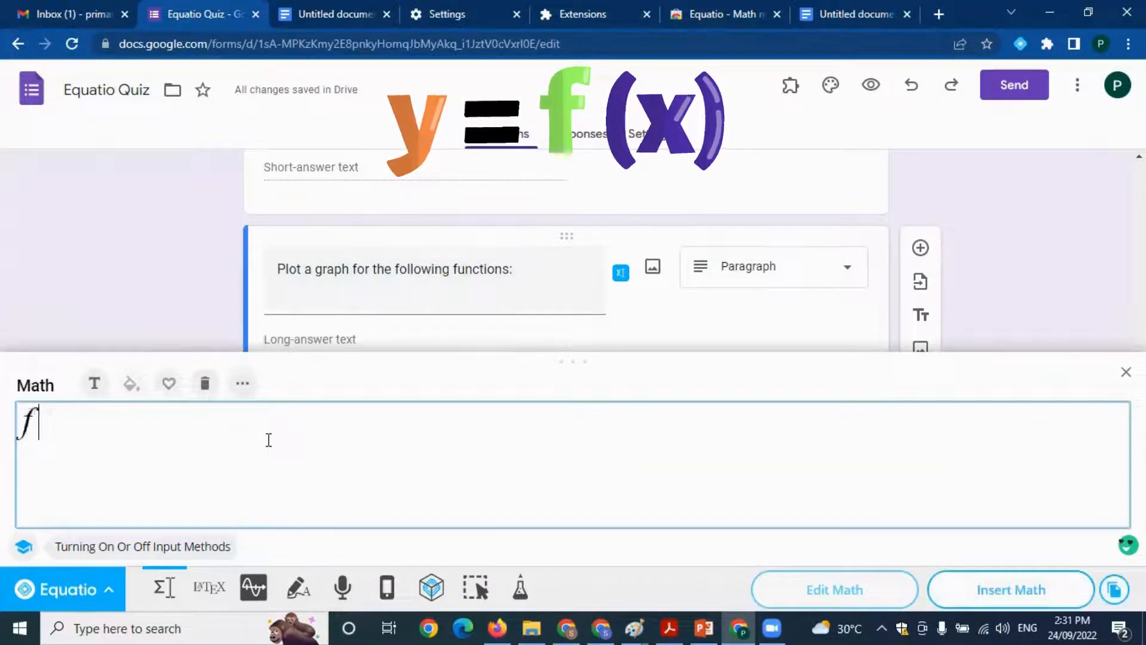
pyautogui.write('(x+4)=x^2')
pyautogui.press('Right')
pyautogui.write('+')
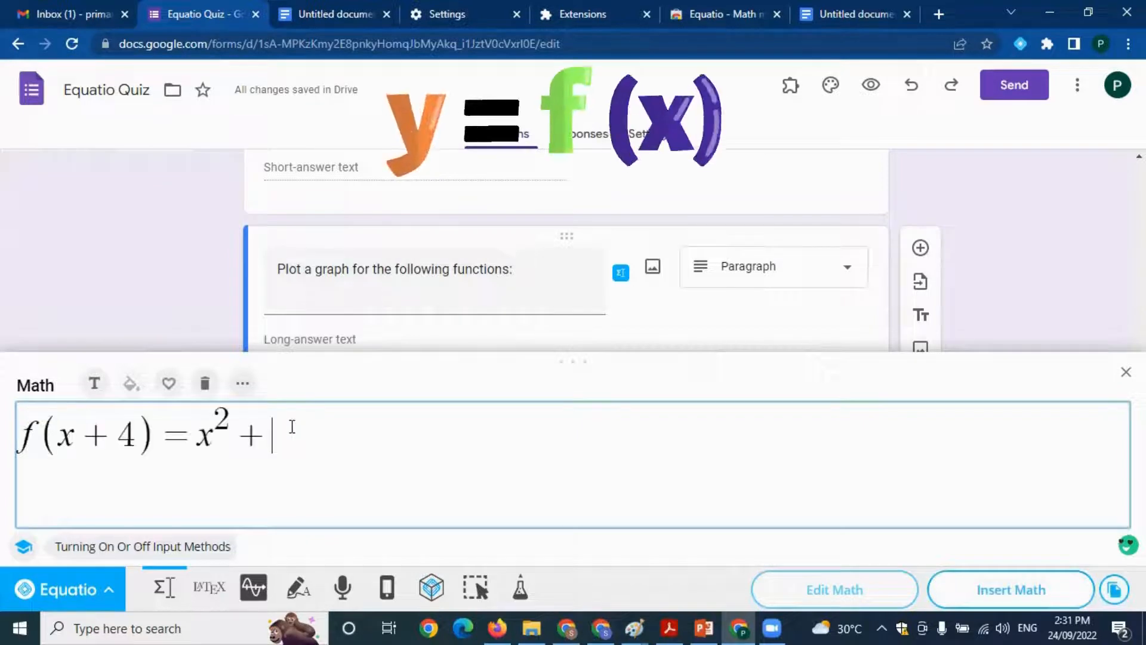
pyautogui.write('y')
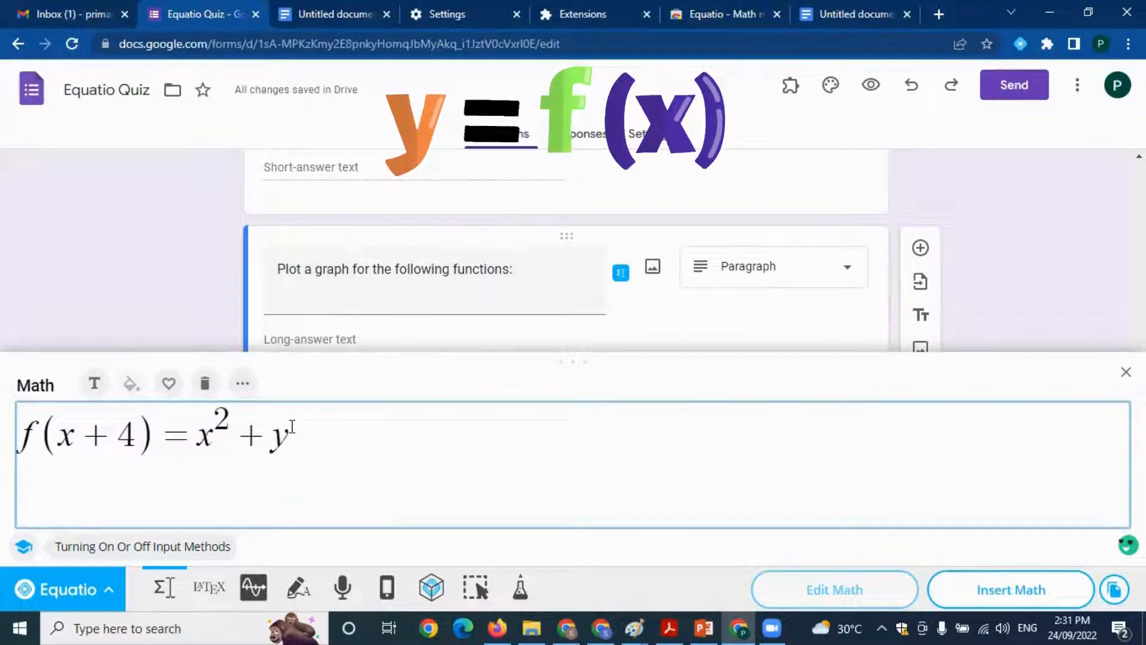
pyautogui.write('sq')
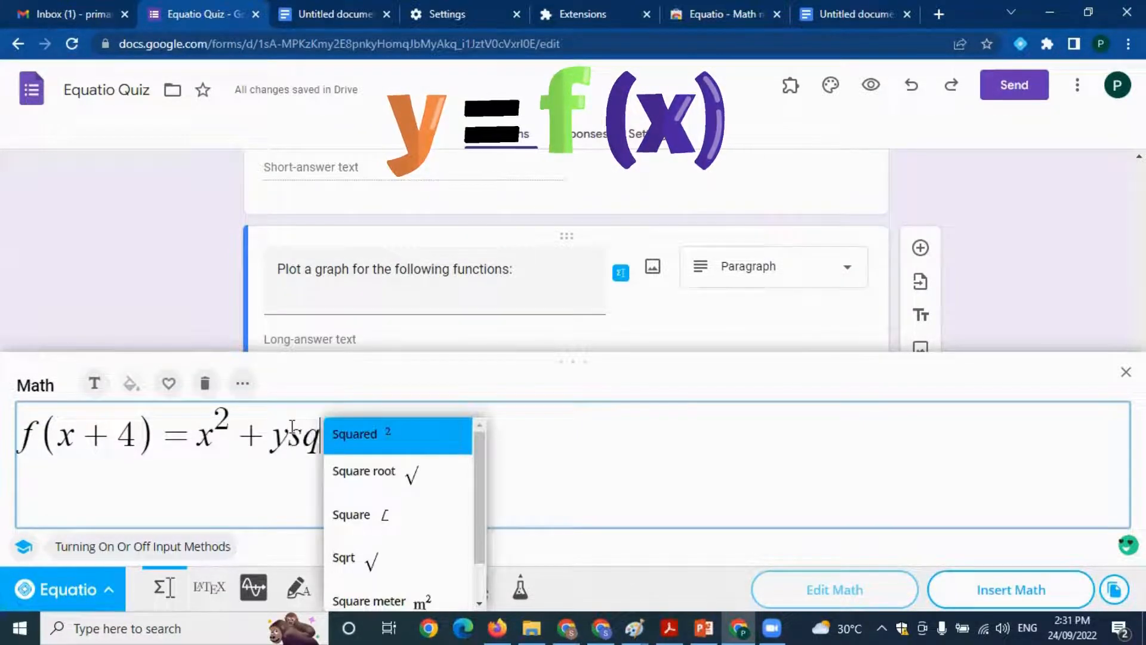
pyautogui.click(394, 434)
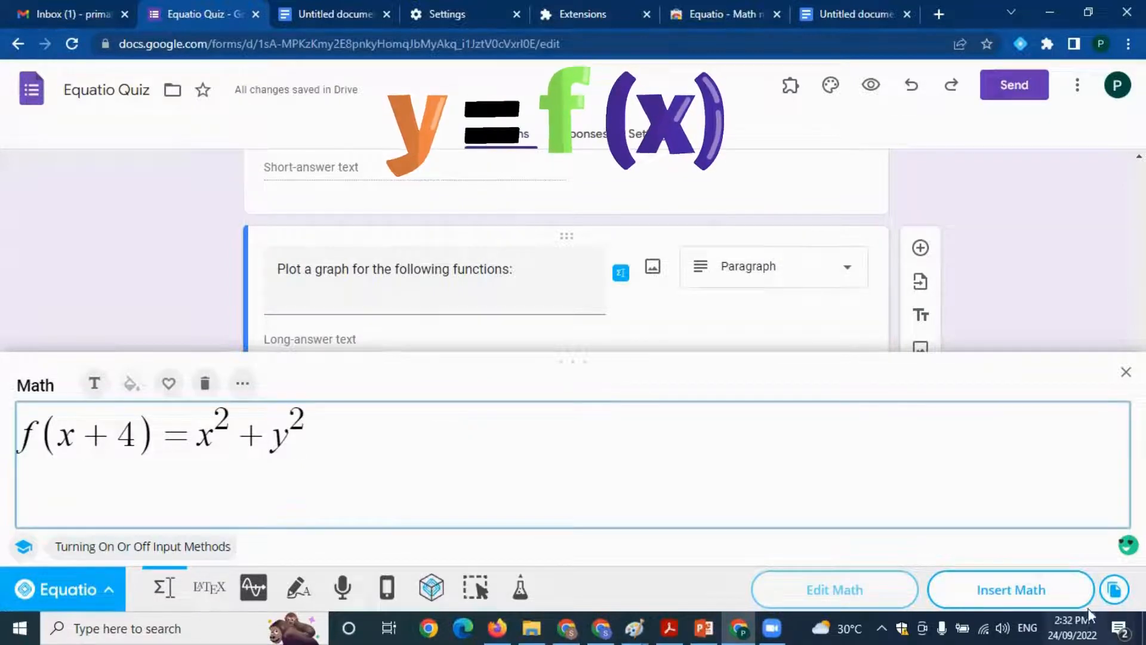
pyautogui.click(1028, 592)
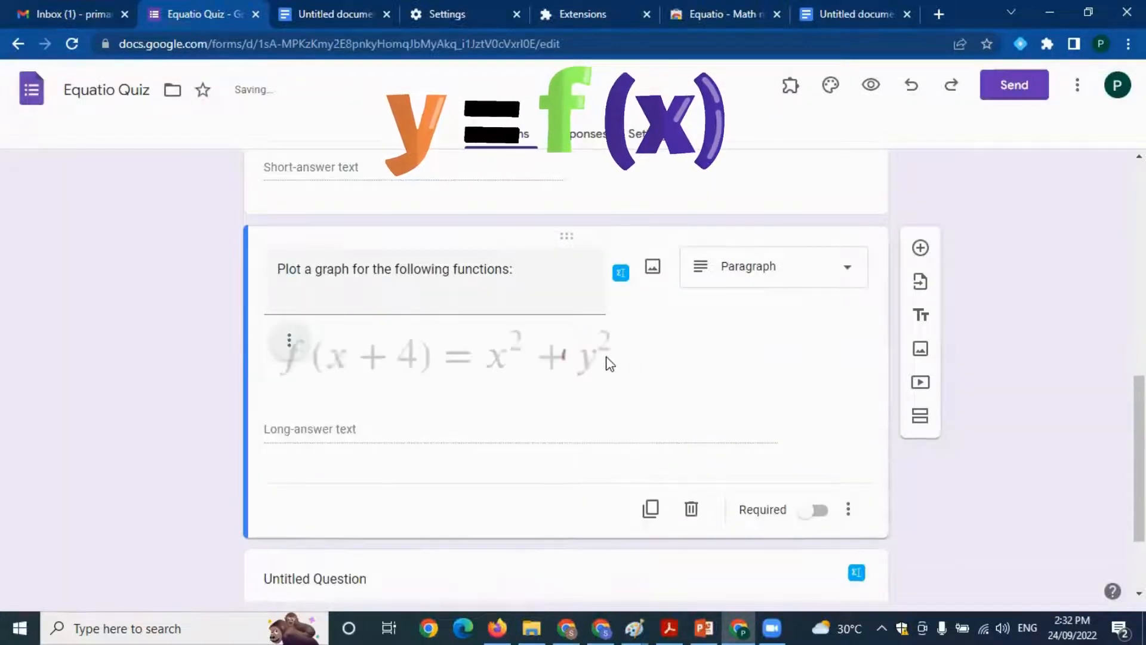
# Add f(y − s) = x³ − y³ as a second line of the graph question's equation and insert the updated math
pyautogui.click(484, 375)
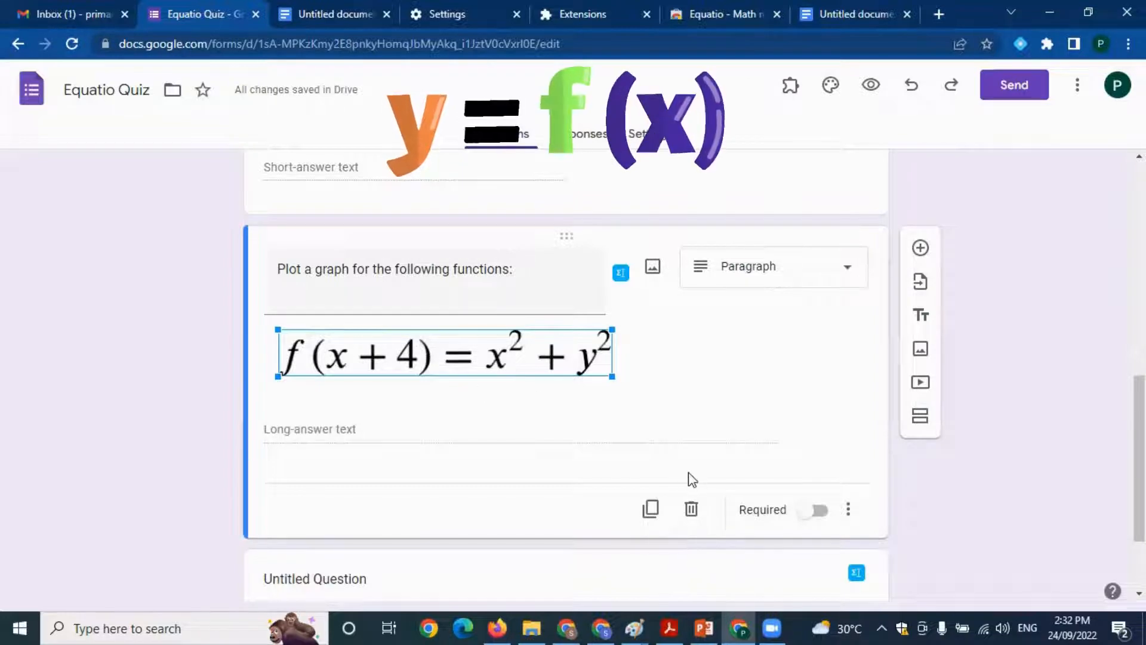
pyautogui.click(622, 279)
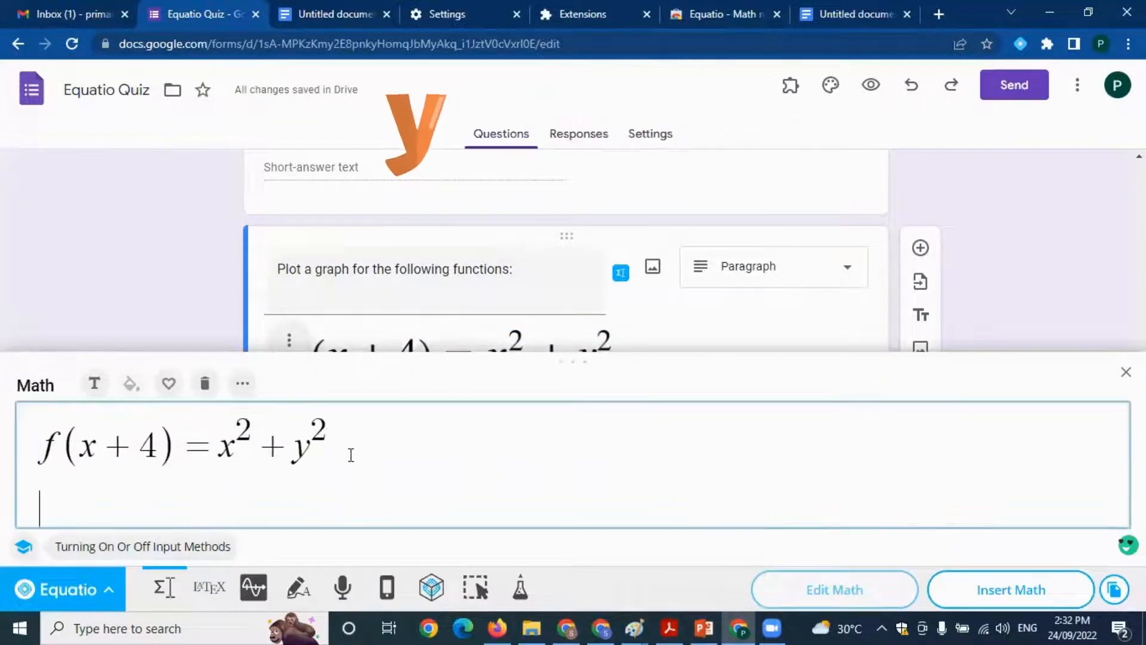
pyautogui.write('(')
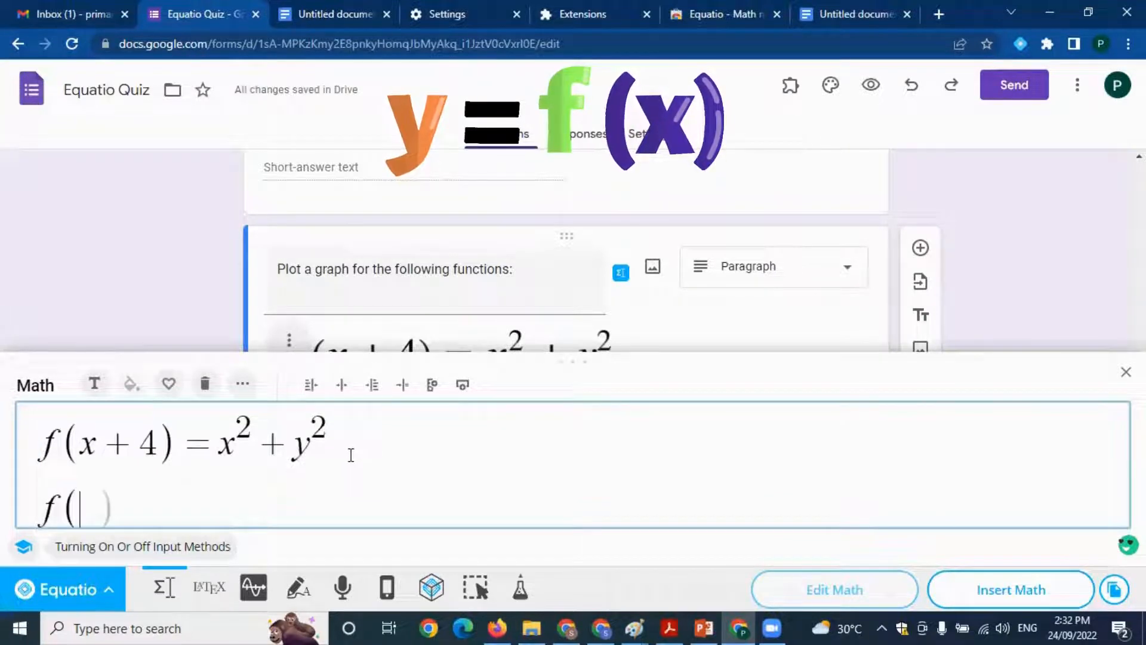
pyautogui.write('y-s)=x^3-y^3')
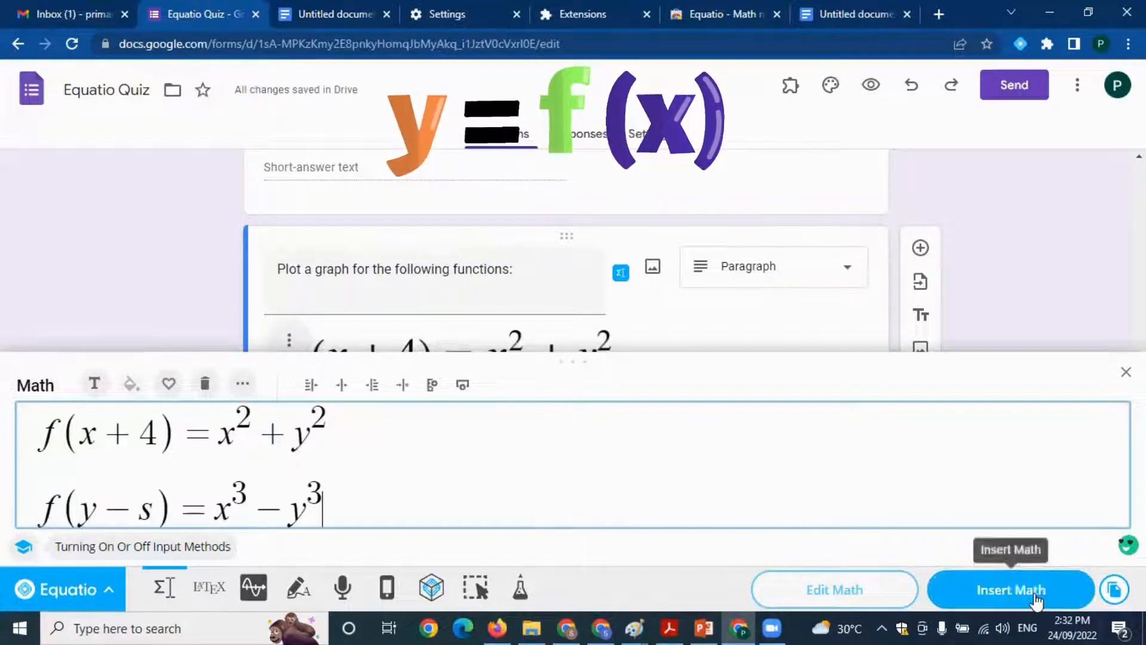
pyautogui.click(1028, 594)
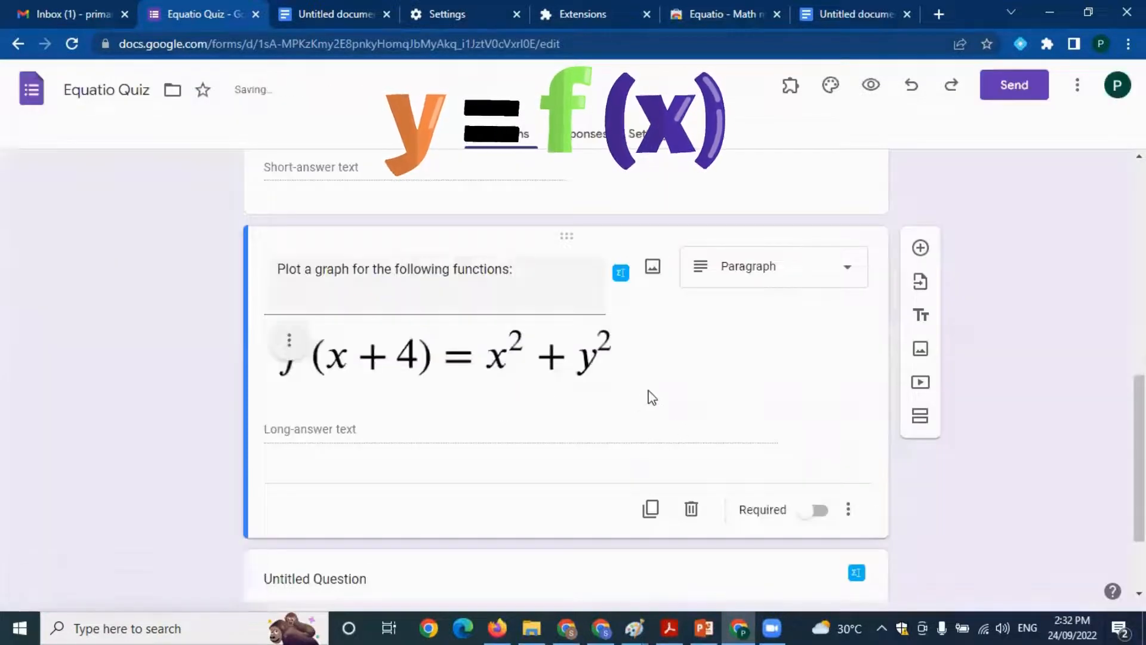
# Copy the quiz's share link from the Send form options and close them
pyautogui.scroll(10, 722, 428)
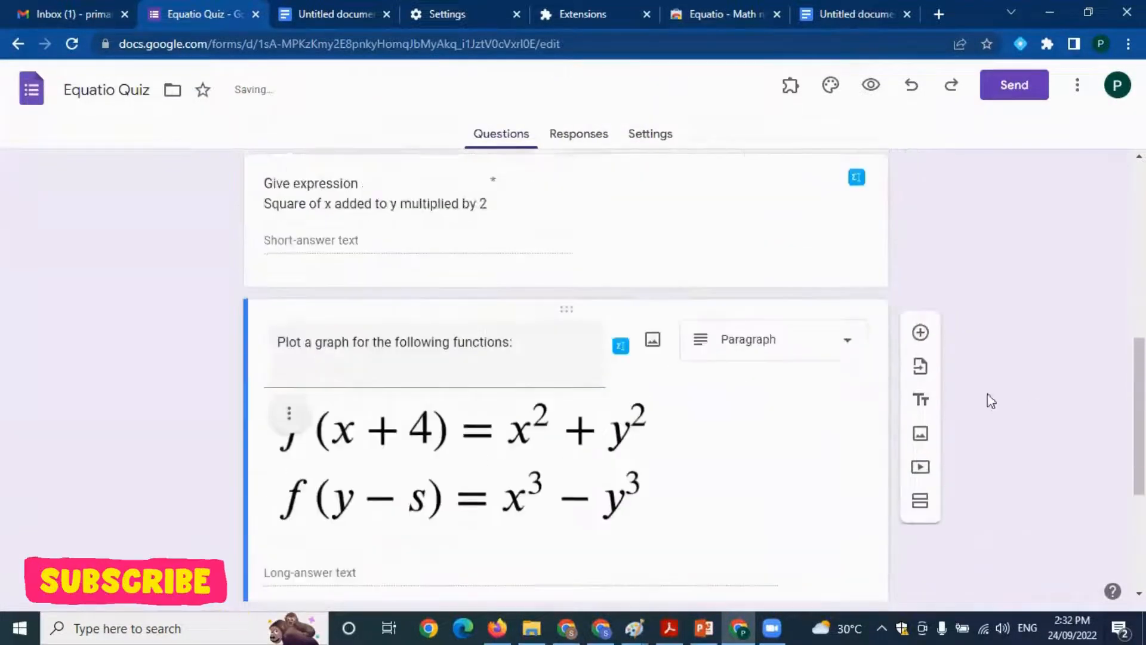
pyautogui.scroll(-5, 716, 358)
pyautogui.scroll(5, 730, 388)
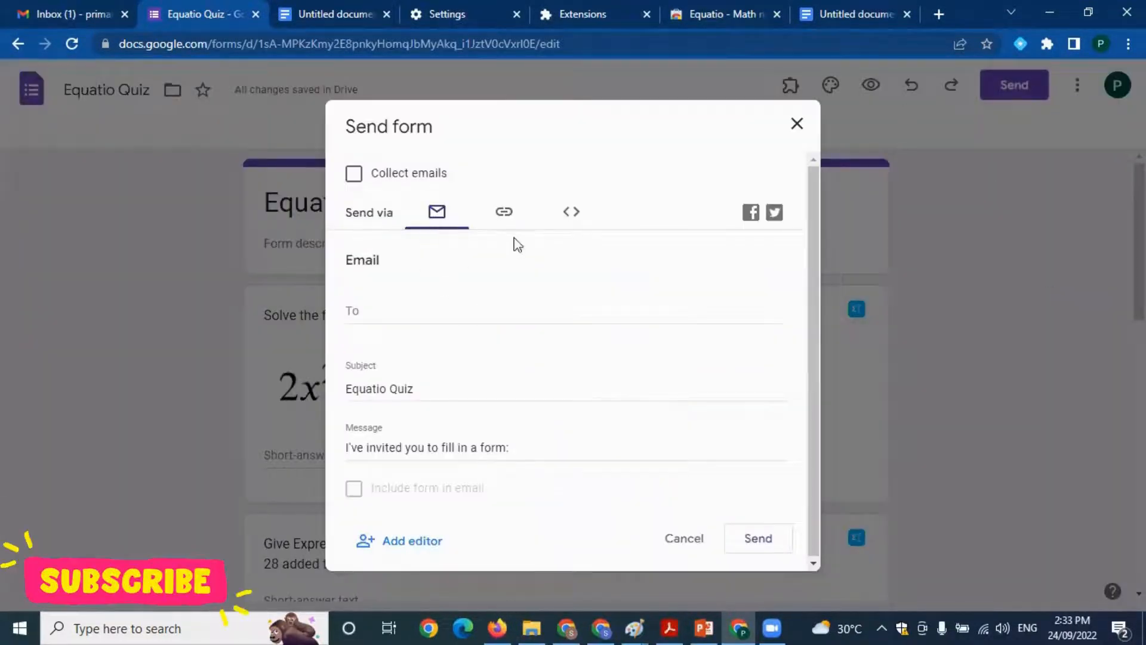
pyautogui.click(506, 216)
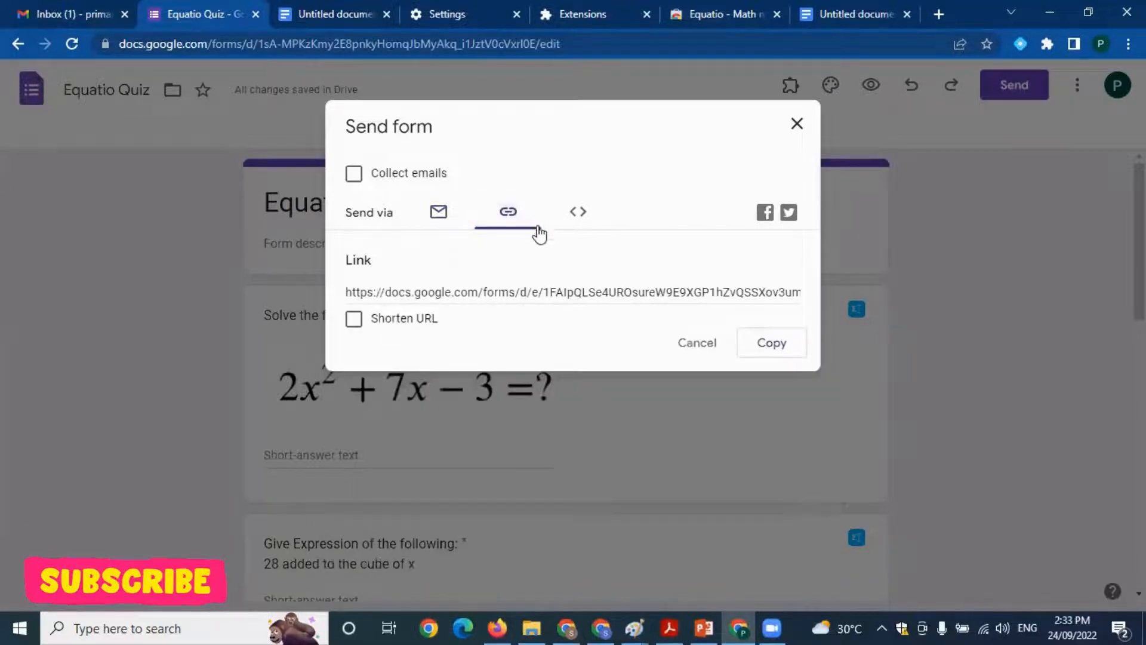
pyautogui.click(788, 348)
pyautogui.hotkey('ctrl', 'c')
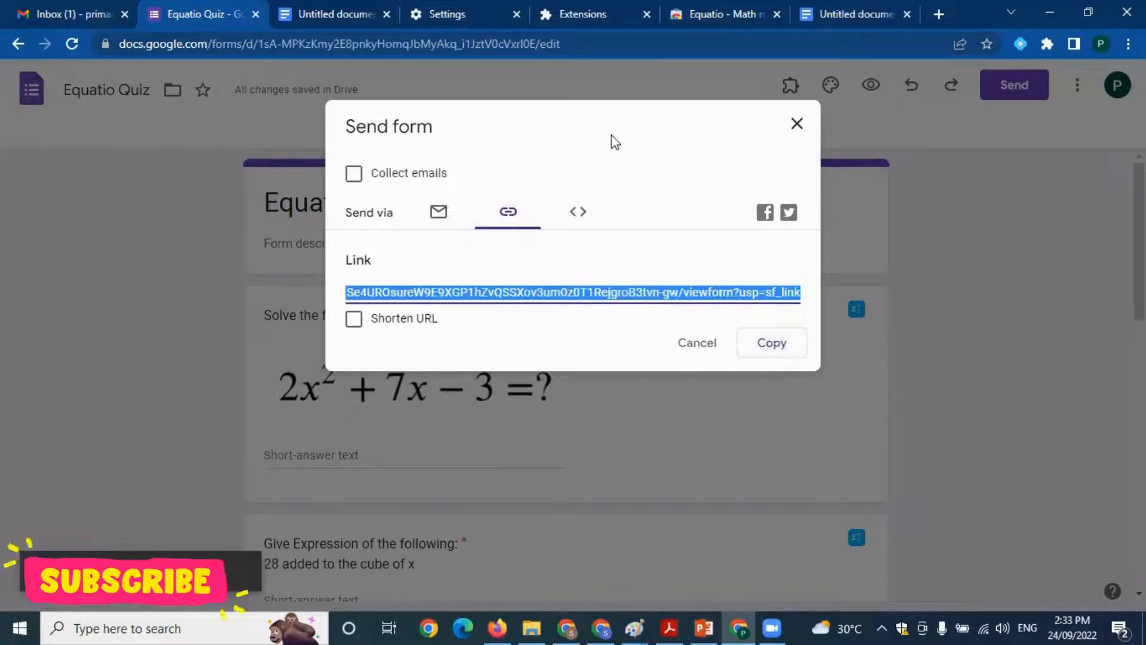
pyautogui.click(18, 43)
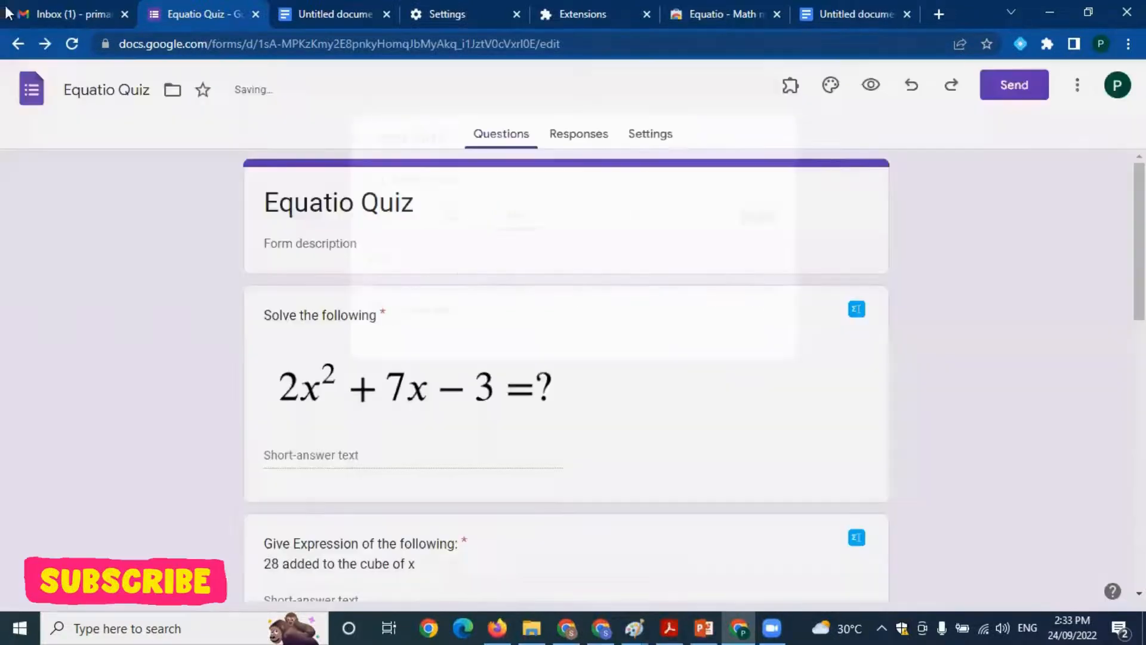
# Switch to Gmail and open Google Classroom from the Google apps list
pyautogui.click(60, 14)
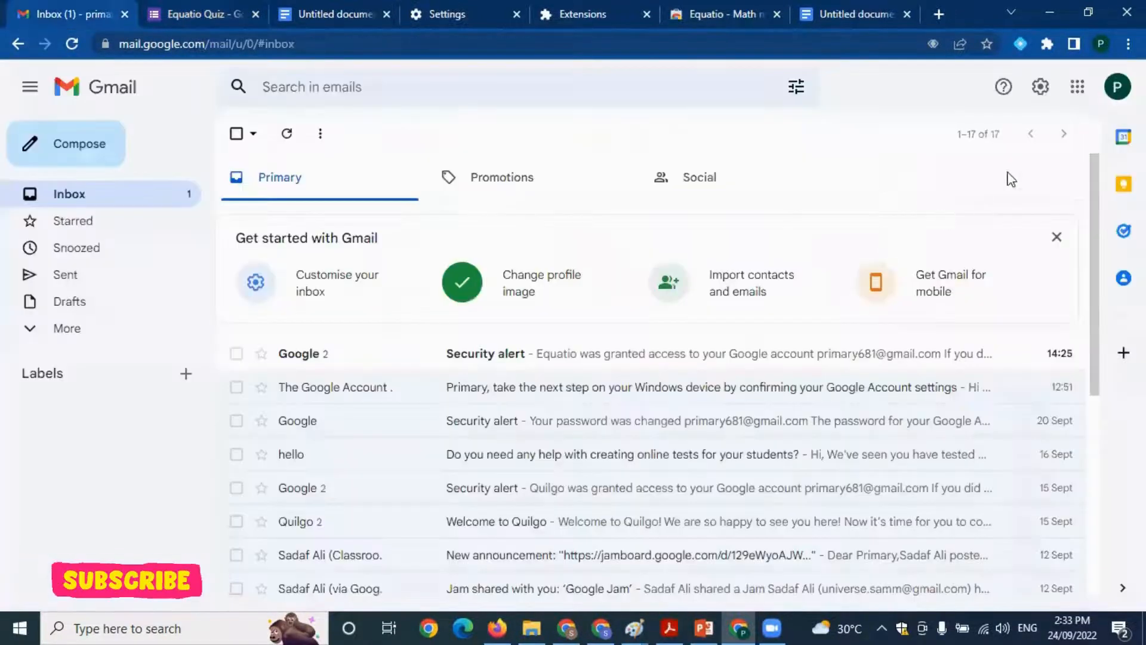
pyautogui.click(1077, 91)
pyautogui.scroll(-8, 1009, 305)
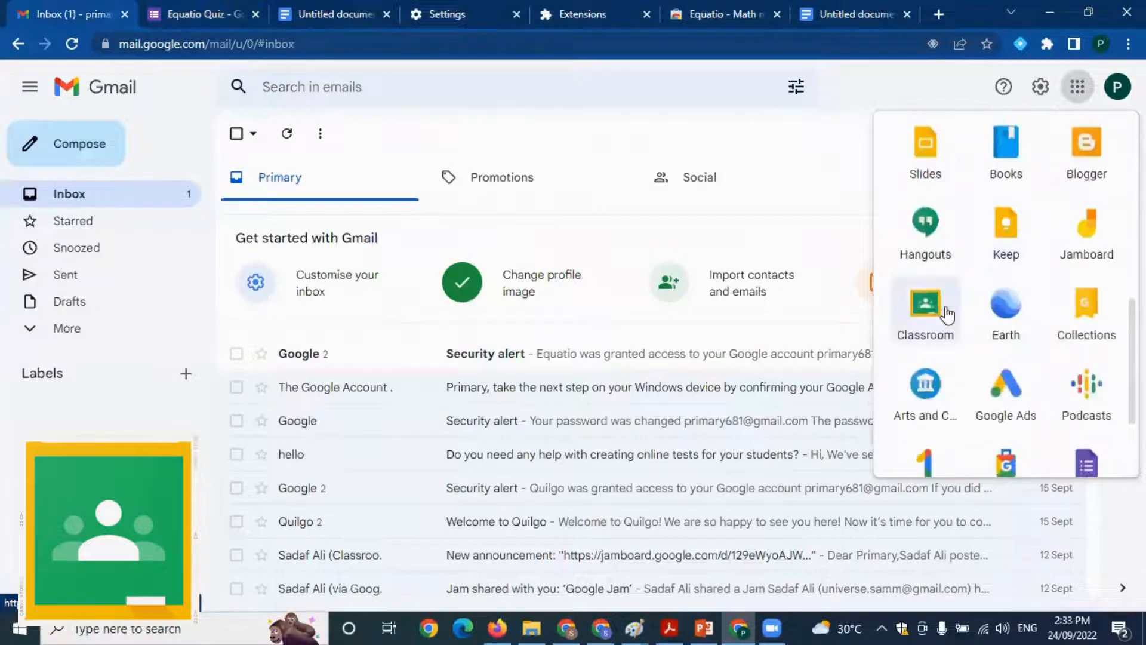
pyautogui.click(946, 314)
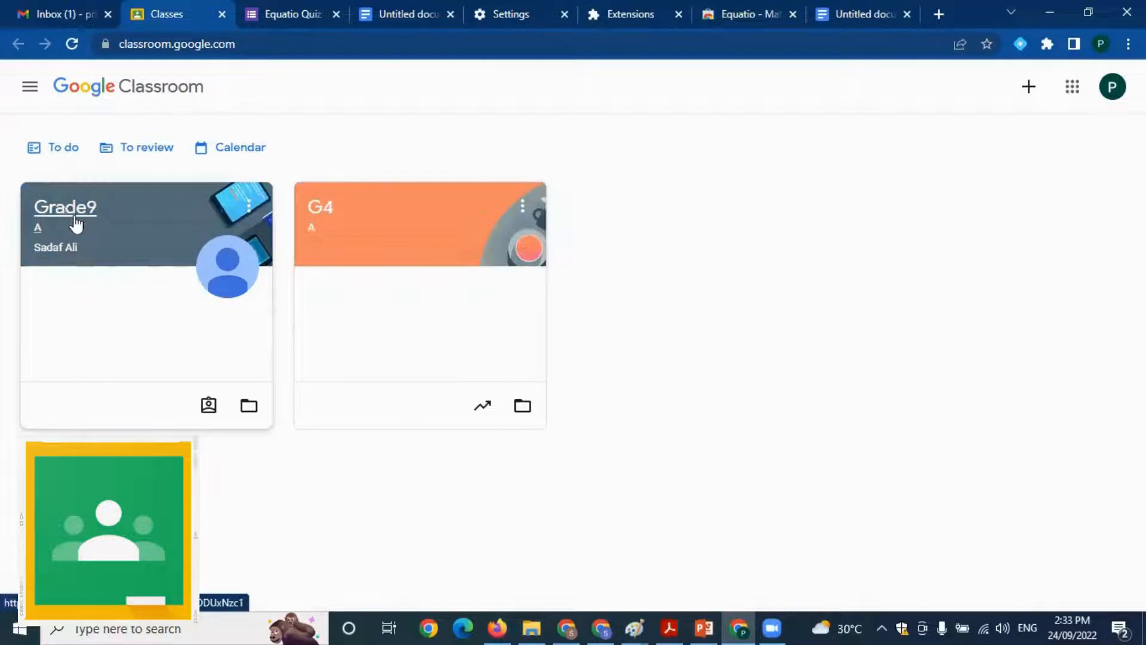
# Post the copied quiz link as an announcement to all students in the G4 class stream
pyautogui.click(329, 221)
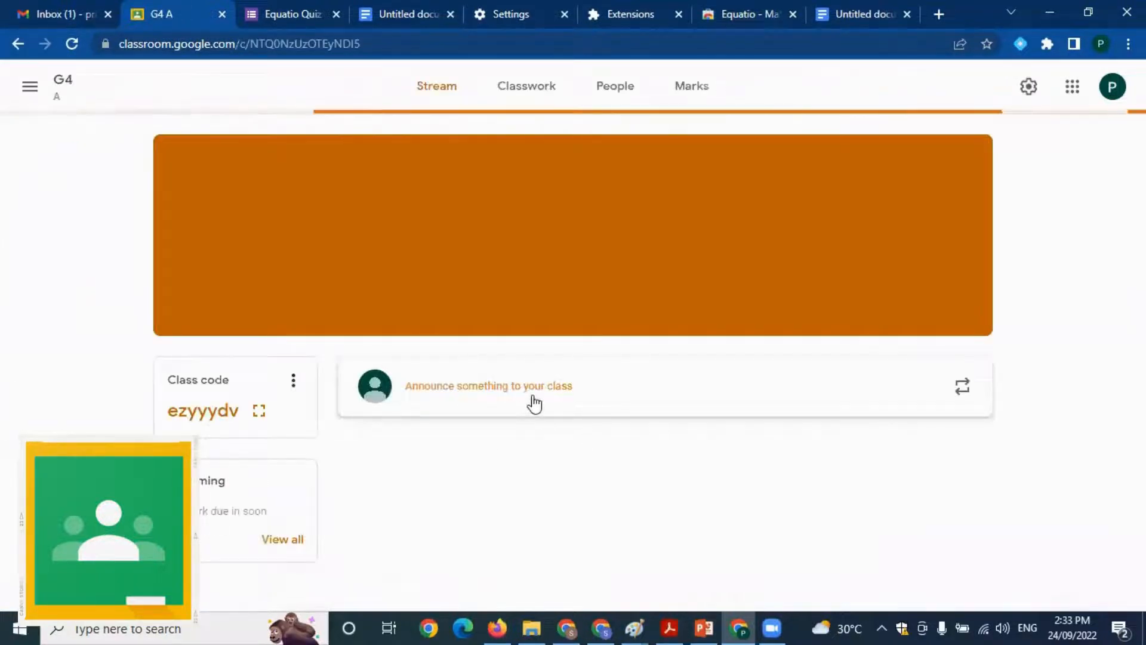
pyautogui.click(533, 390)
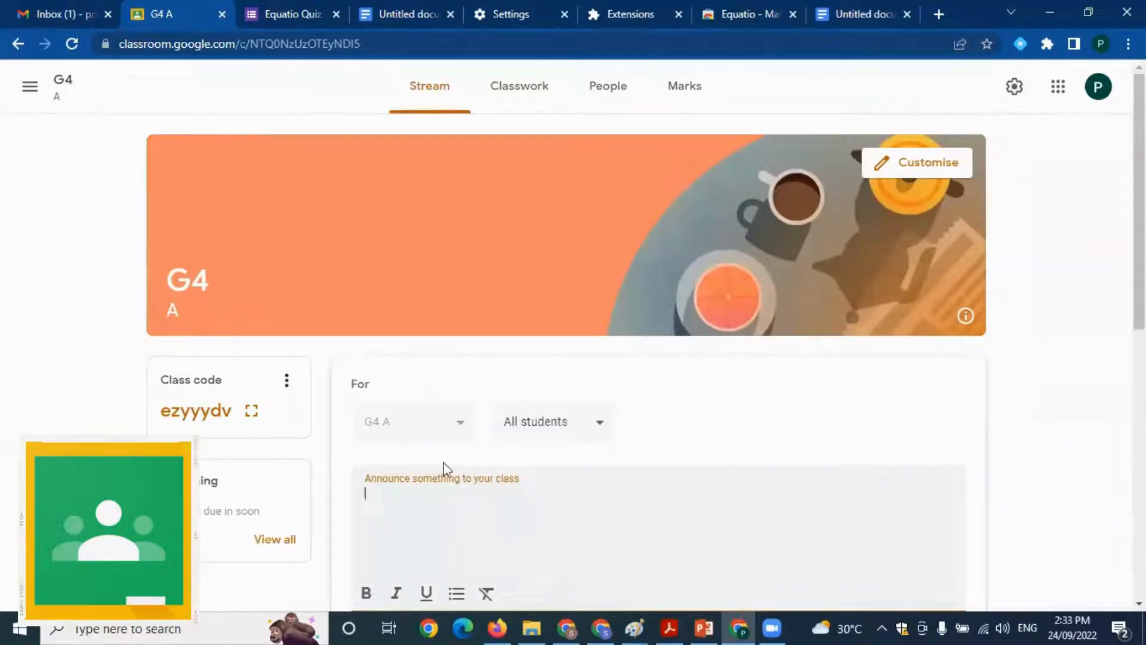
pyautogui.hotkey('ctrl', 'v')
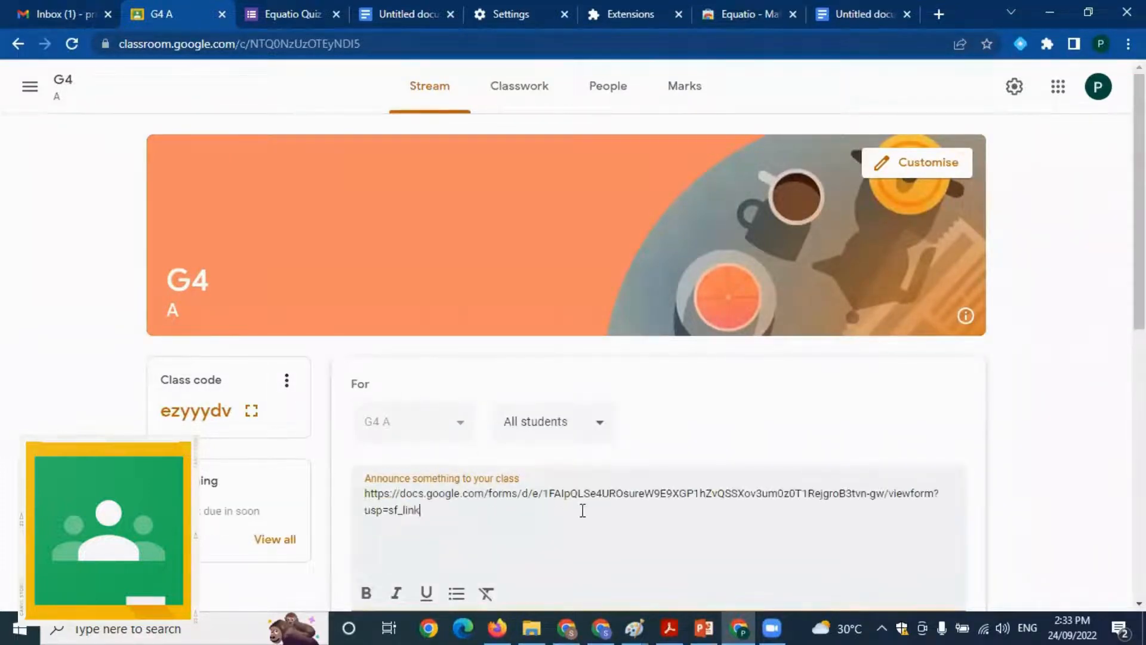
pyautogui.scroll(-3, 591, 530)
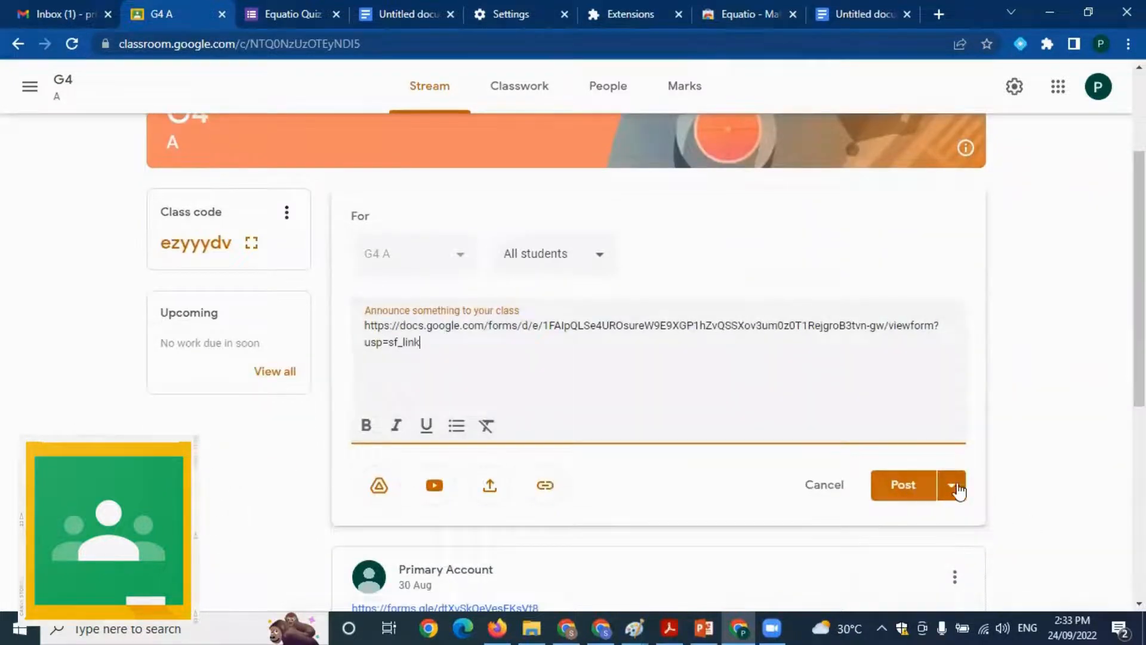
pyautogui.click(898, 494)
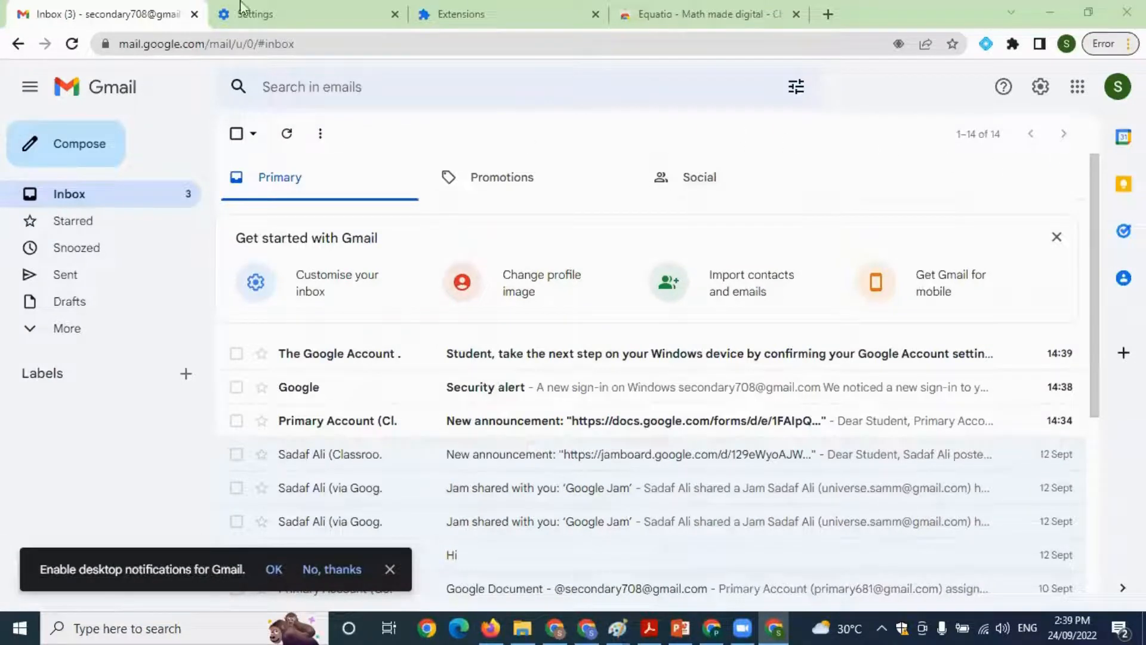
# From the student account's Gmail, open Google Classroom through the Google apps list
pyautogui.click(1078, 86)
pyautogui.scroll(-5, 1024, 313)
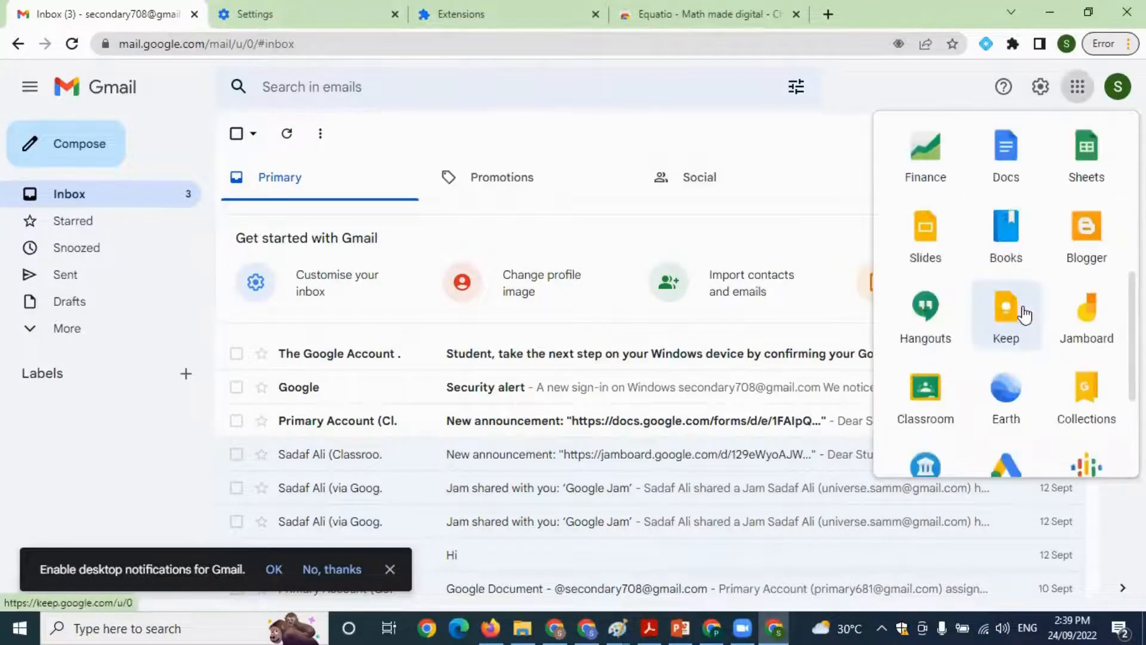
pyautogui.scroll(-3, 1025, 314)
pyautogui.scroll(2, 1006, 323)
pyautogui.click(923, 325)
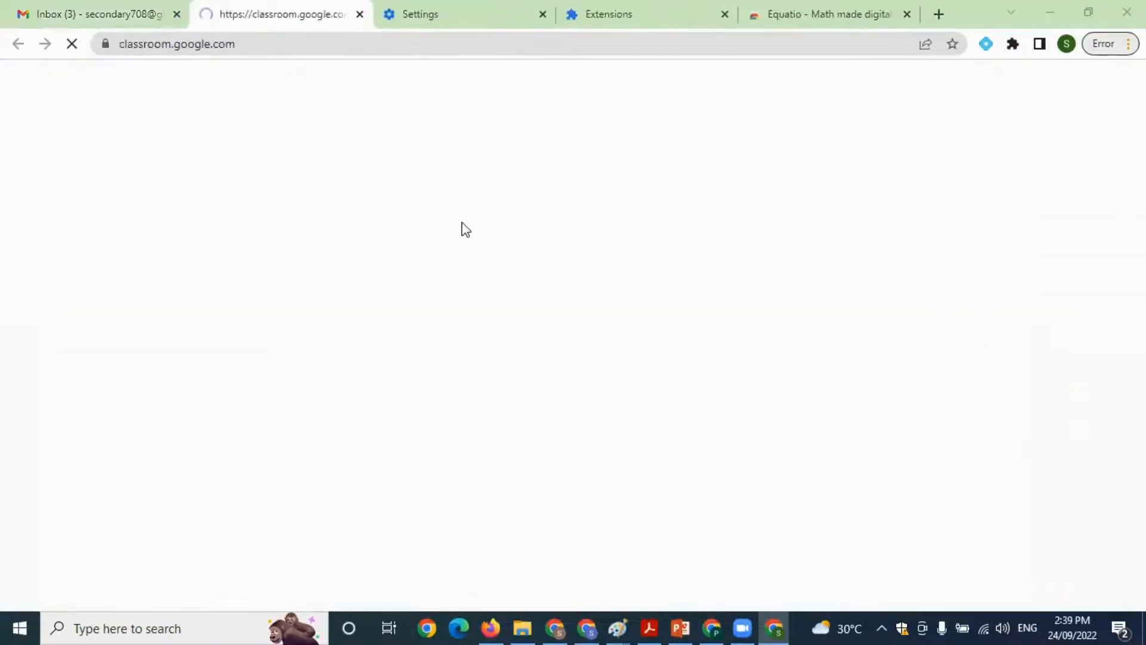
# Enter the G4 class and open the Equatio Quiz link from the newest announcement
pyautogui.click(400, 230)
pyautogui.scroll(-3, 408, 225)
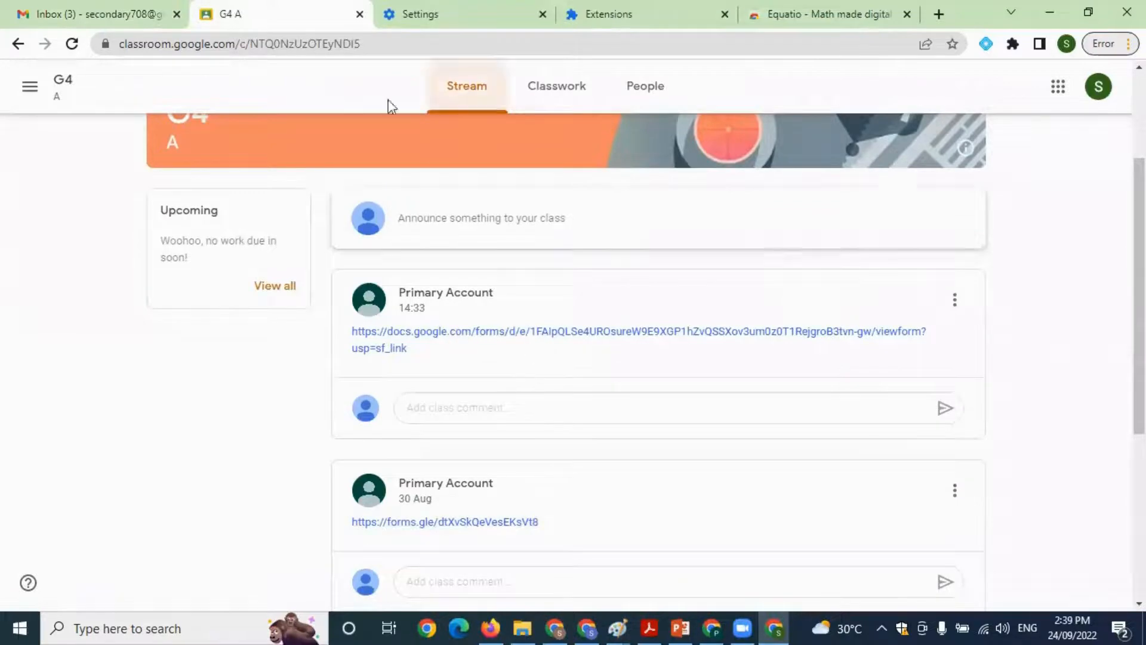
pyautogui.click(518, 335)
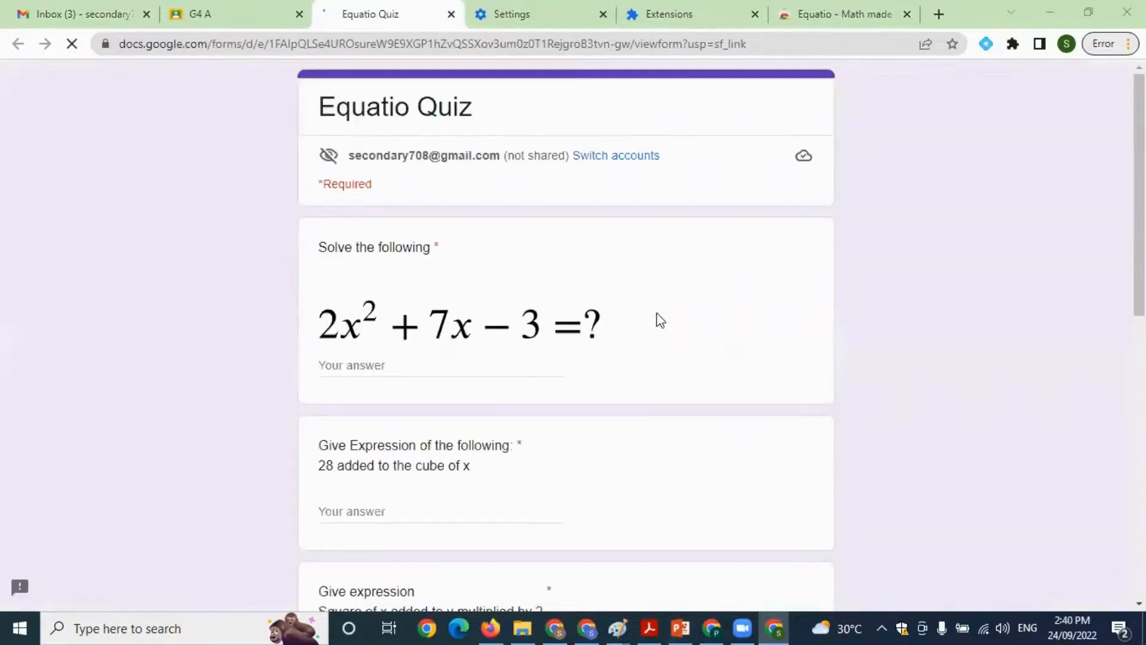
# Answer the quiz's "Solve the following" question with -9
pyautogui.scroll(-1, 807, 346)
pyautogui.scroll(1, 804, 350)
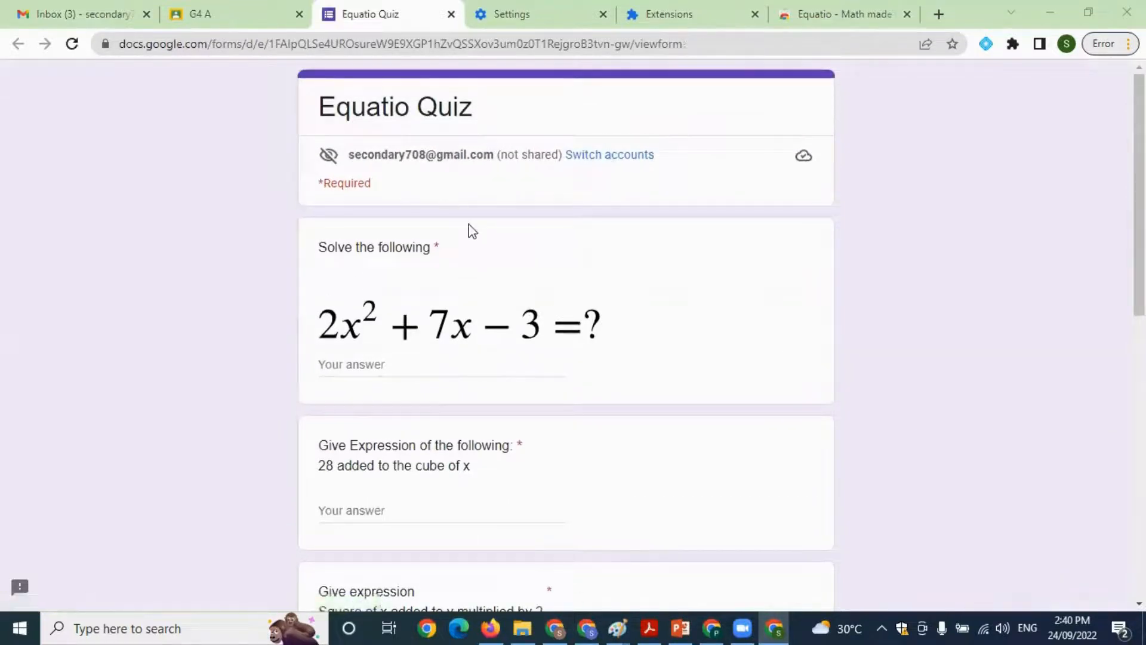
pyautogui.scroll(-3, 472, 231)
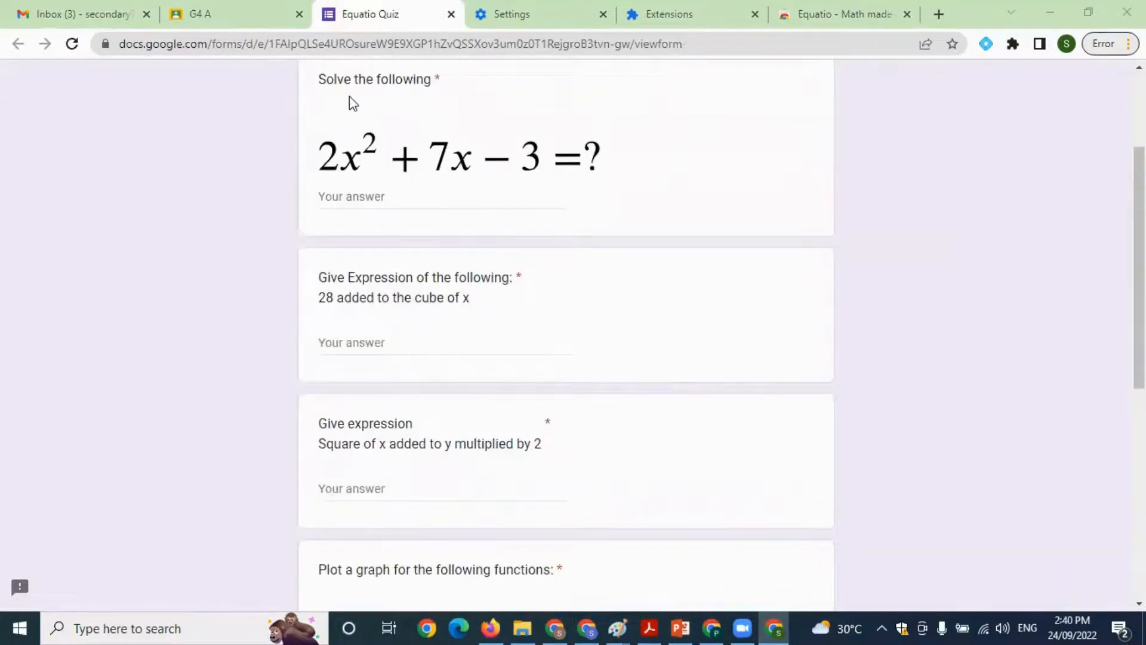
pyautogui.click(416, 201)
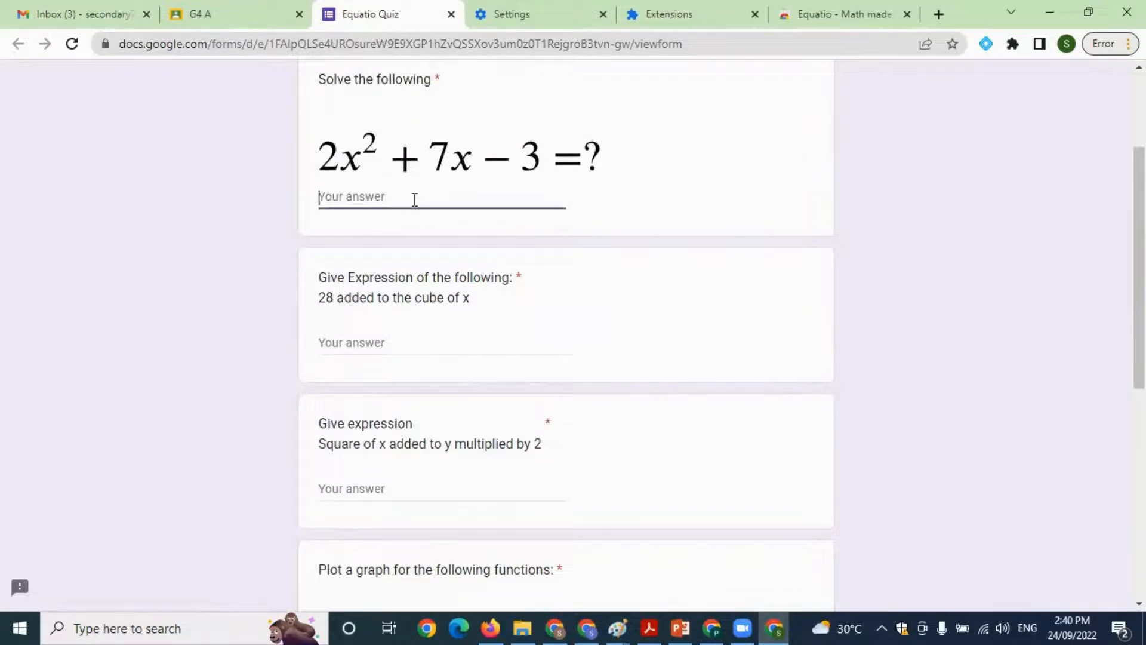
pyautogui.write('-9')
# Activate the Equatio extension for the second question's answer and sign in with the student's Google account
pyautogui.scroll(-1, 333, 327)
pyautogui.click(371, 259)
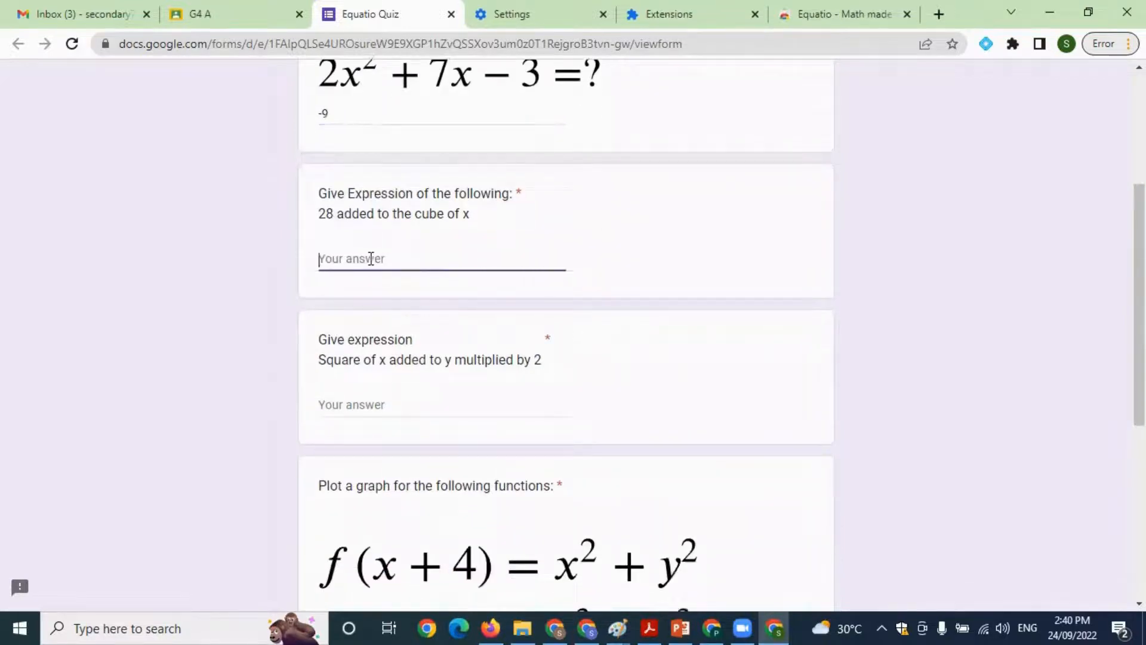
pyautogui.scroll(1, 382, 341)
pyautogui.scroll(-2, 702, 361)
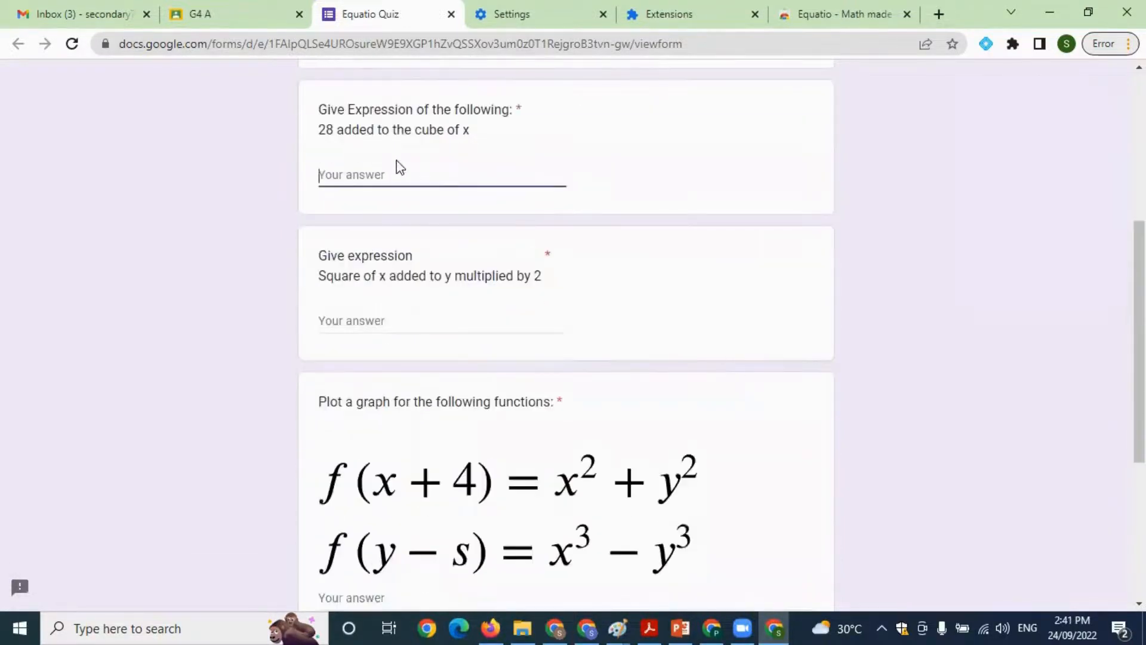
pyautogui.scroll(1, 465, 206)
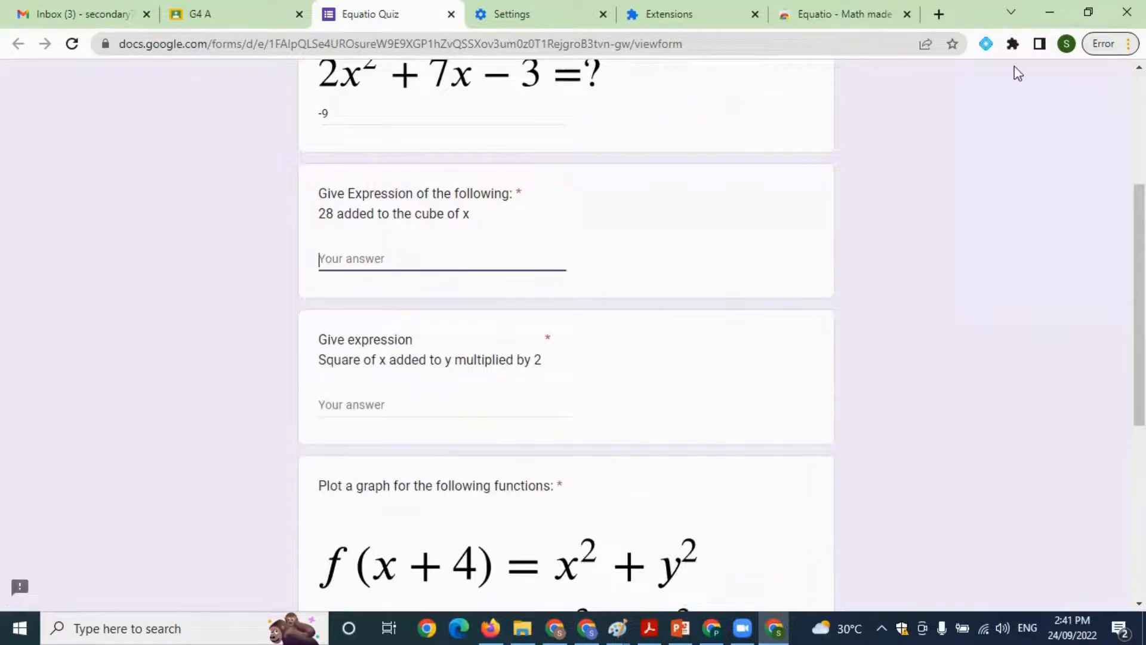
pyautogui.click(986, 44)
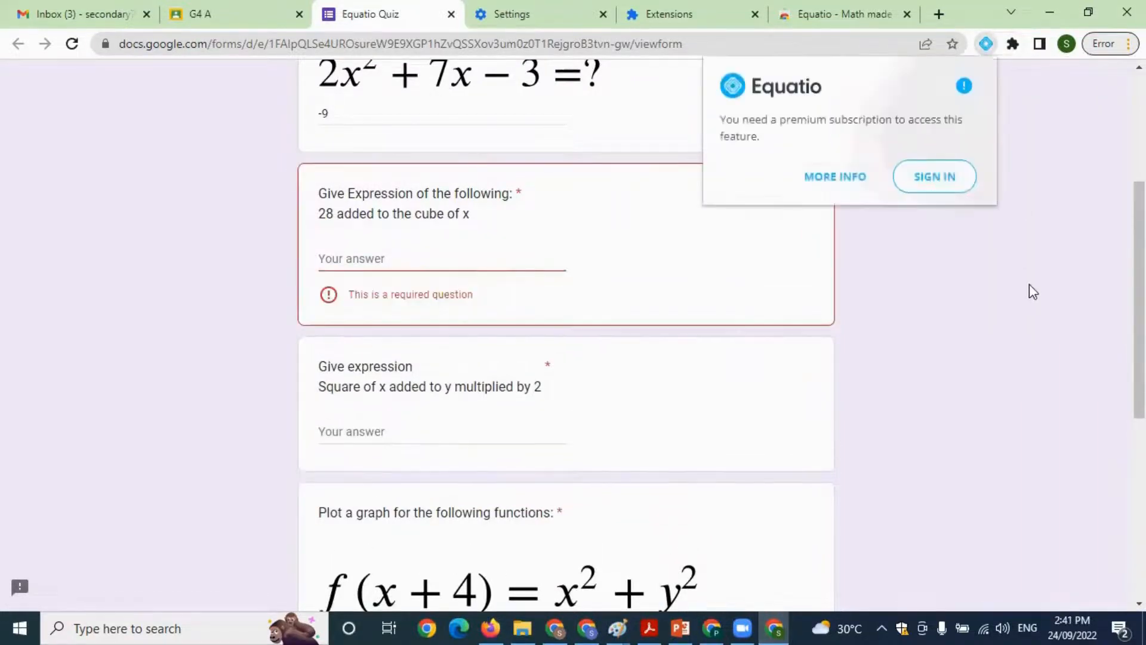
pyautogui.click(952, 176)
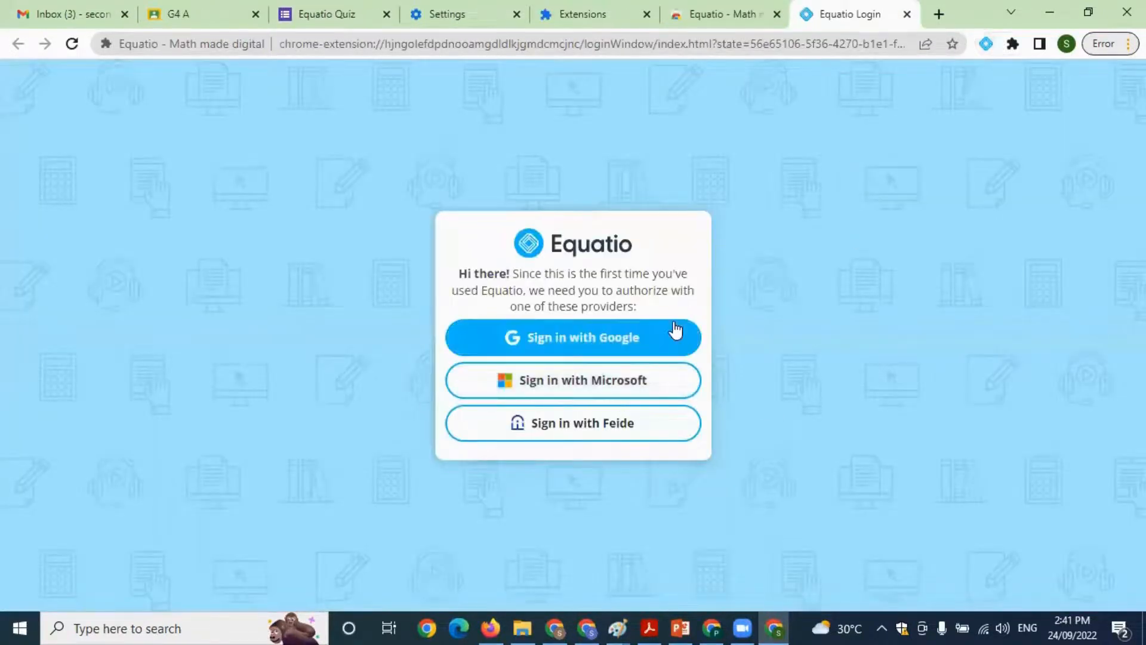
pyautogui.click(630, 341)
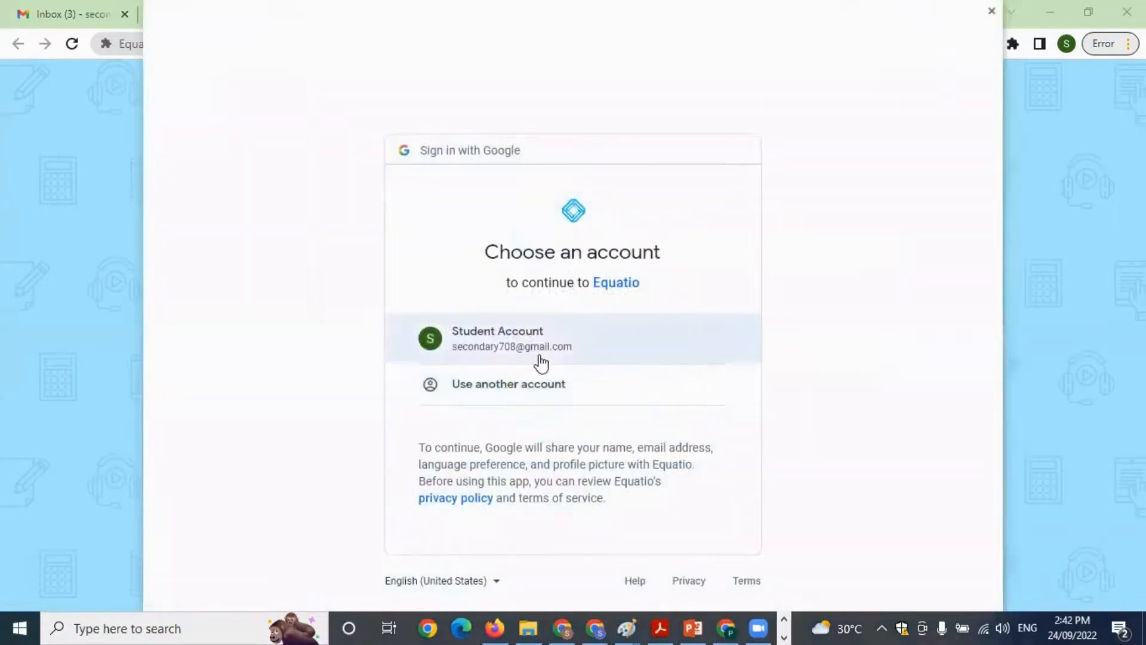
pyautogui.click(526, 339)
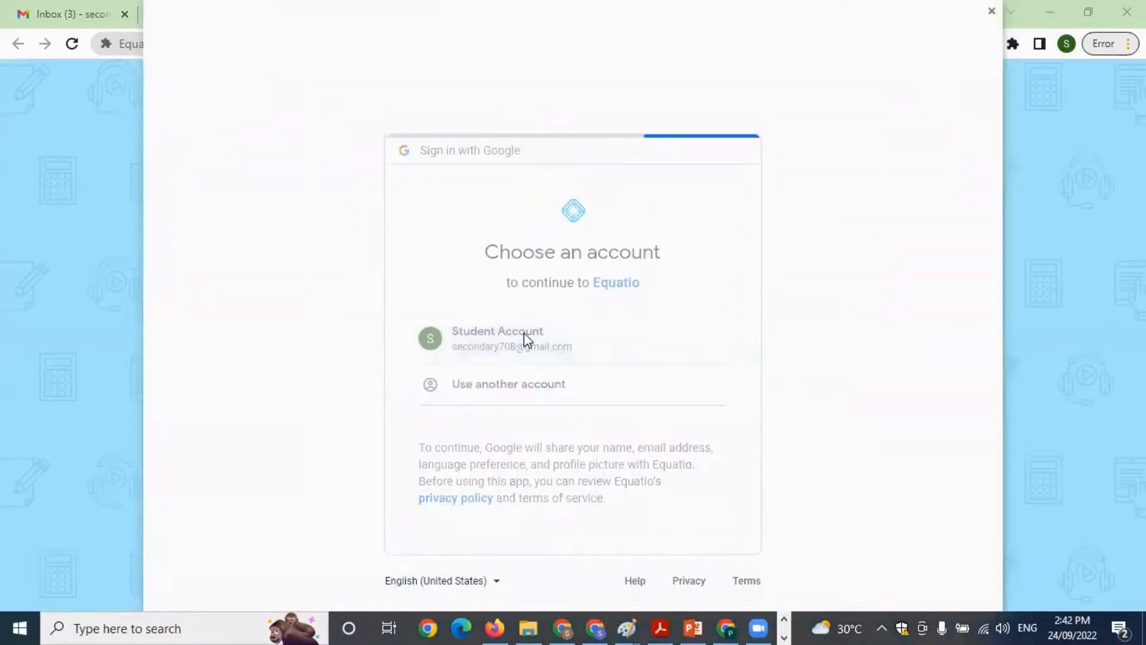
# Write x³ + 28 in Equatio's math editor and insert it as the answer to "28 added to the cube of x"
pyautogui.scroll(-2, 677, 399)
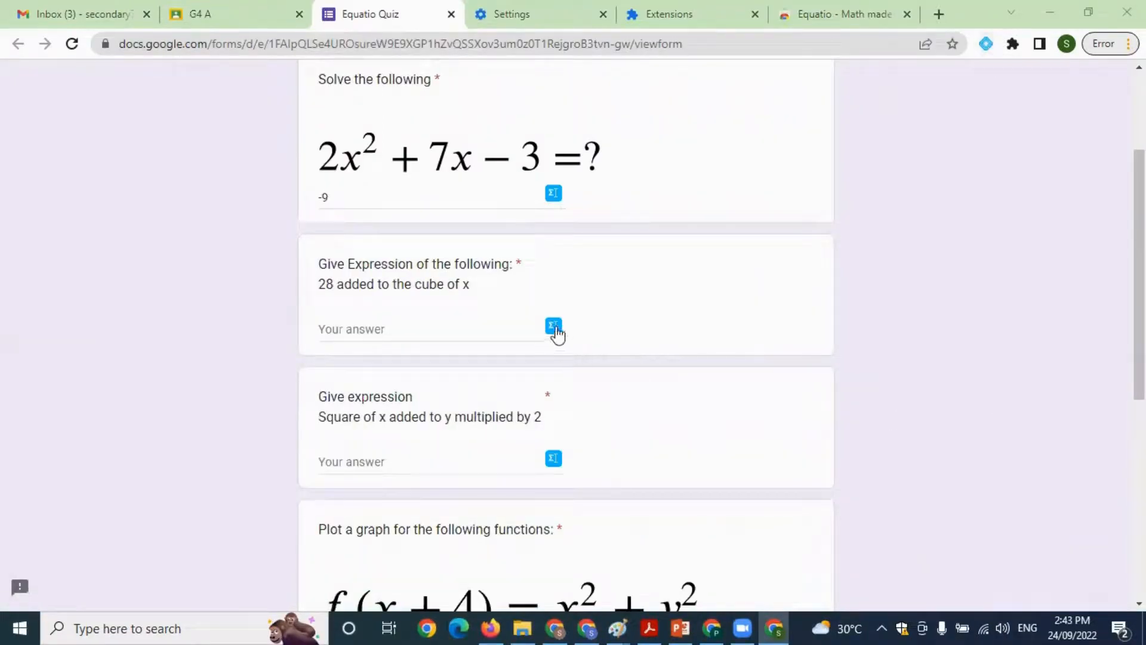
pyautogui.click(554, 326)
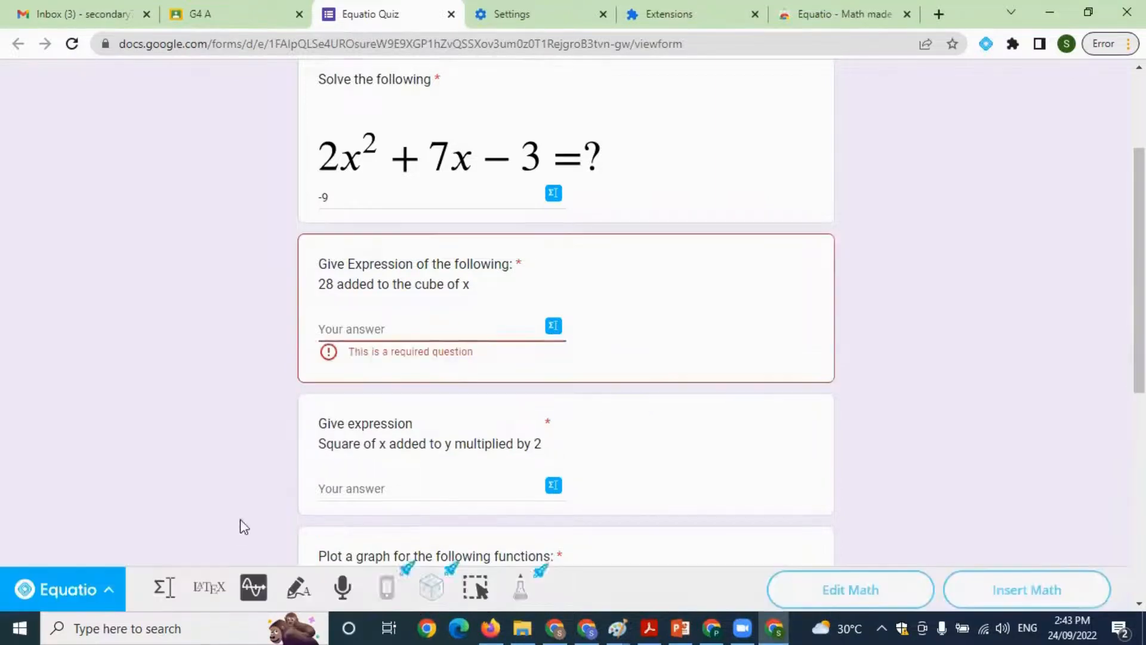
pyautogui.click(166, 590)
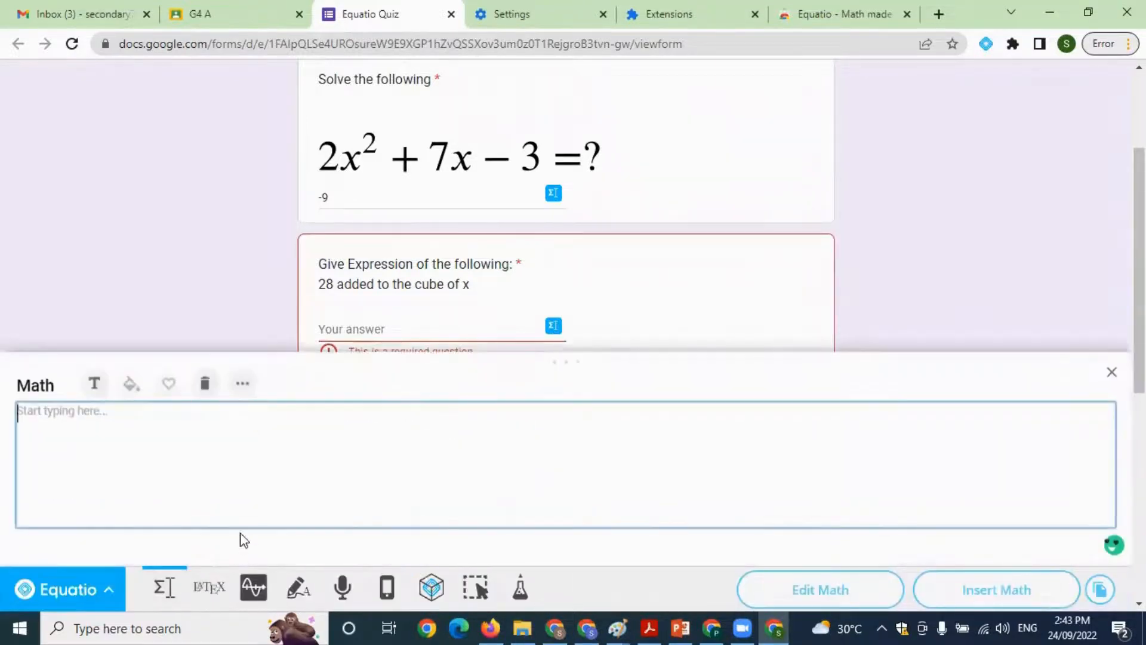
pyautogui.write('x^3+')
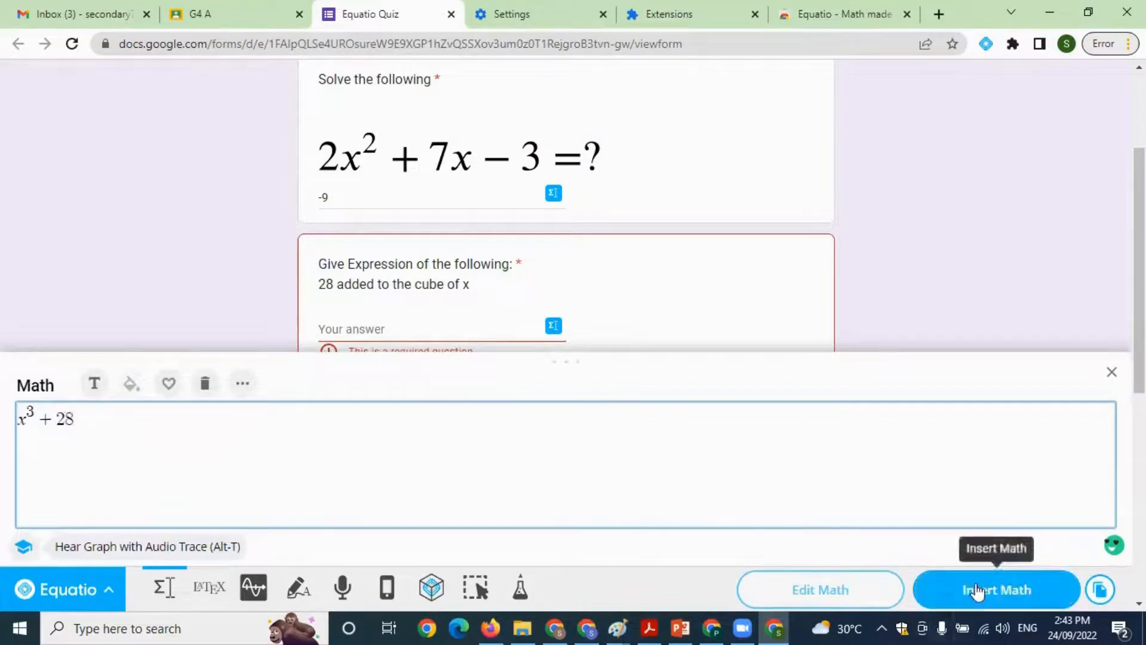
pyautogui.click(361, 326)
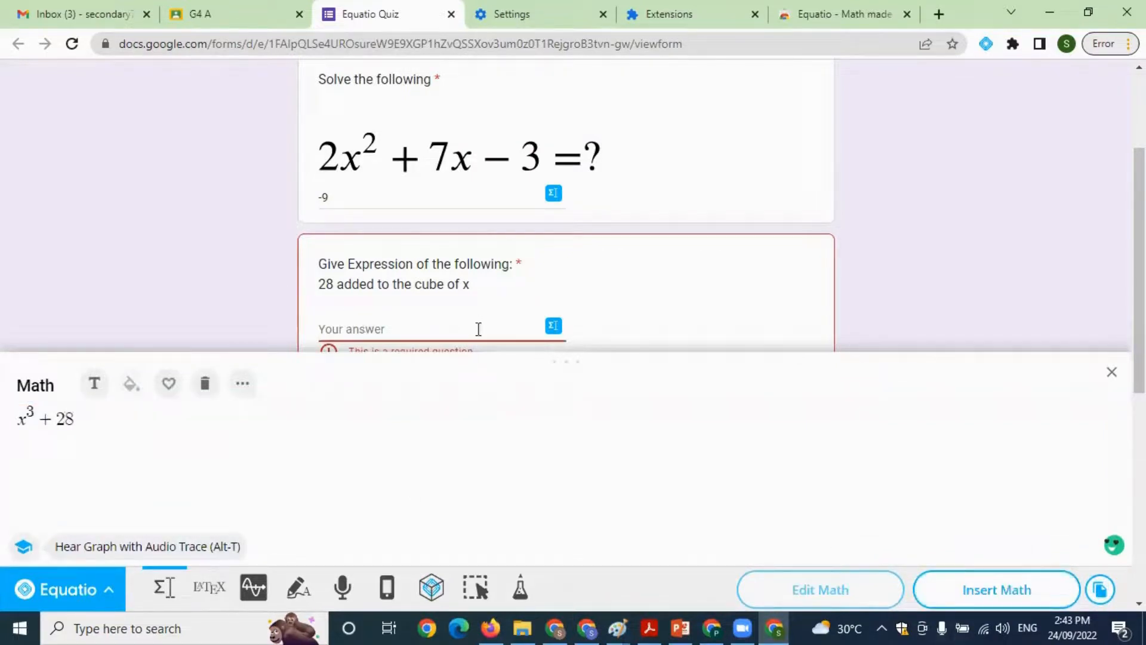
pyautogui.click(1006, 591)
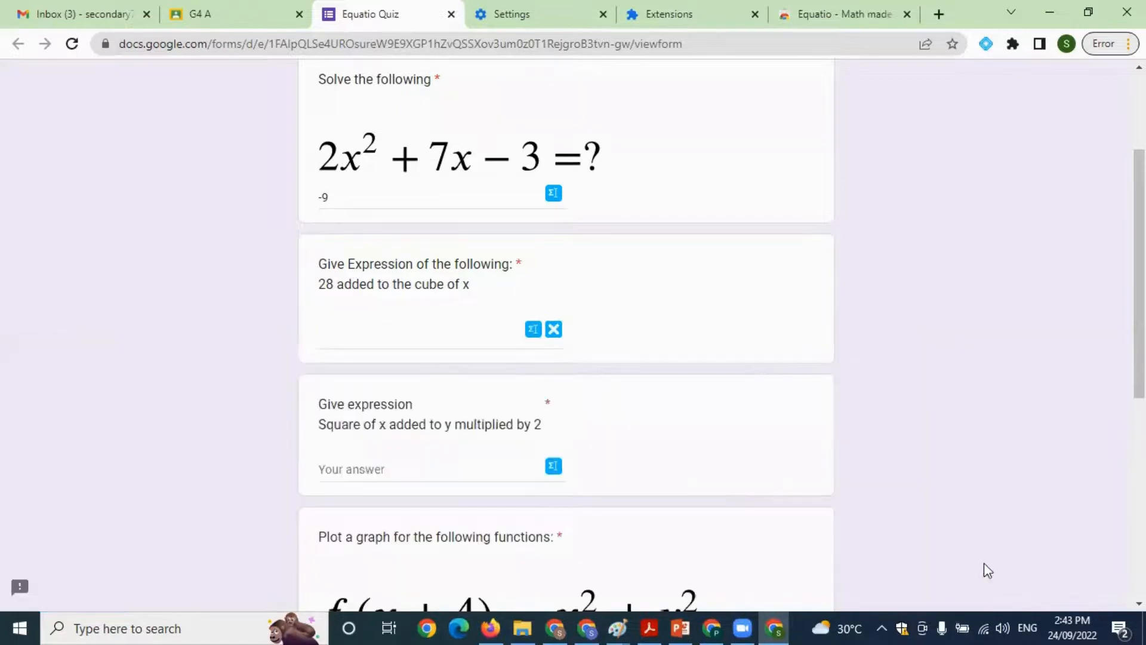
# Write 2y + x² with the Squared suggestion and insert it as the answer to "Square of x added to y multiplied by 2"
pyautogui.click(553, 466)
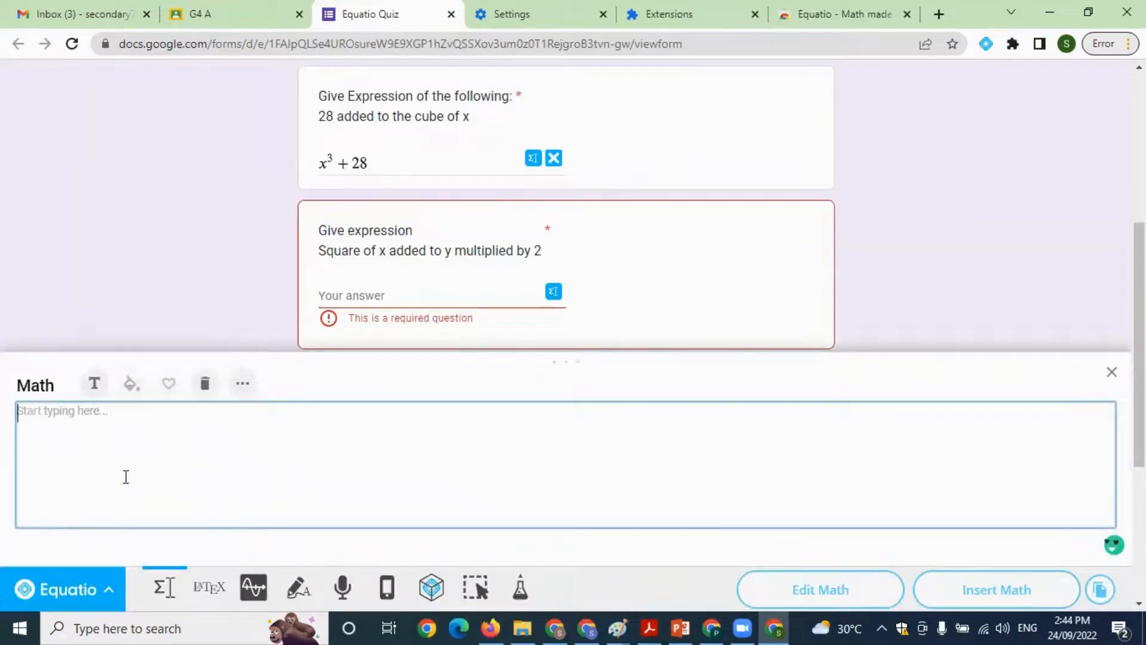
pyautogui.write('2y +')
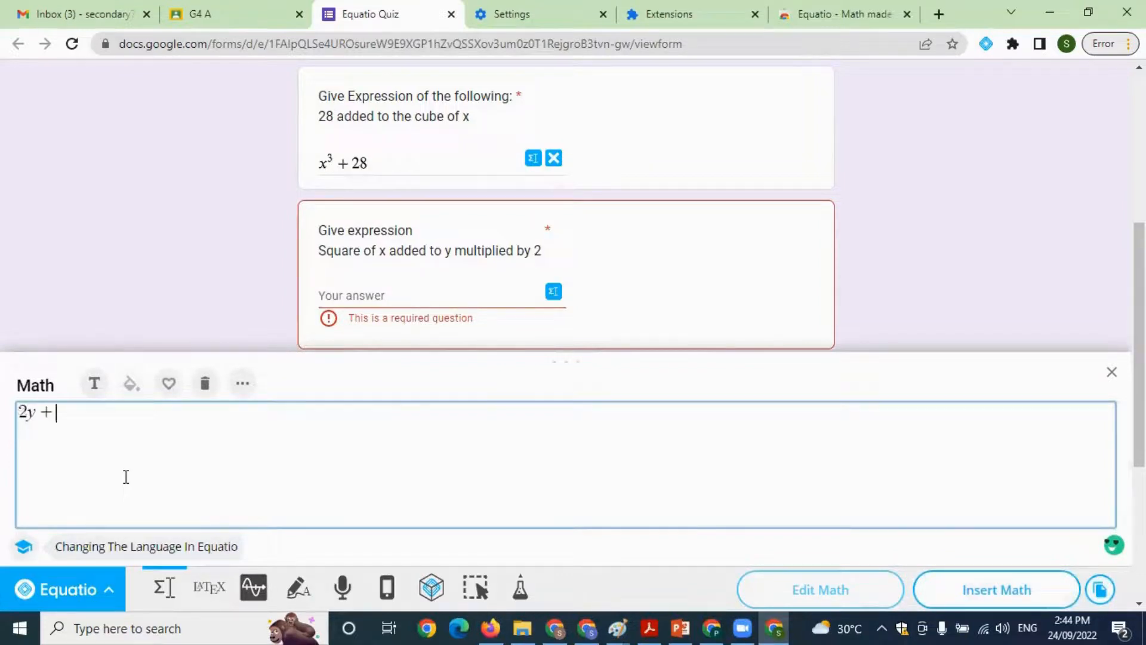
pyautogui.write('xsq')
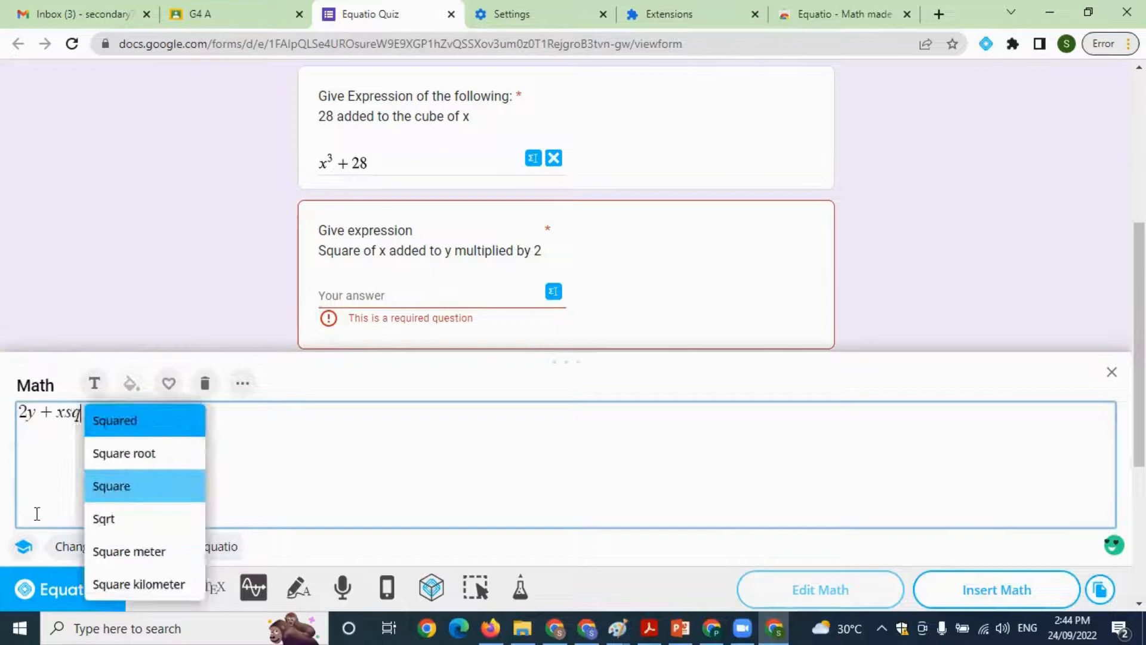
pyautogui.click(123, 430)
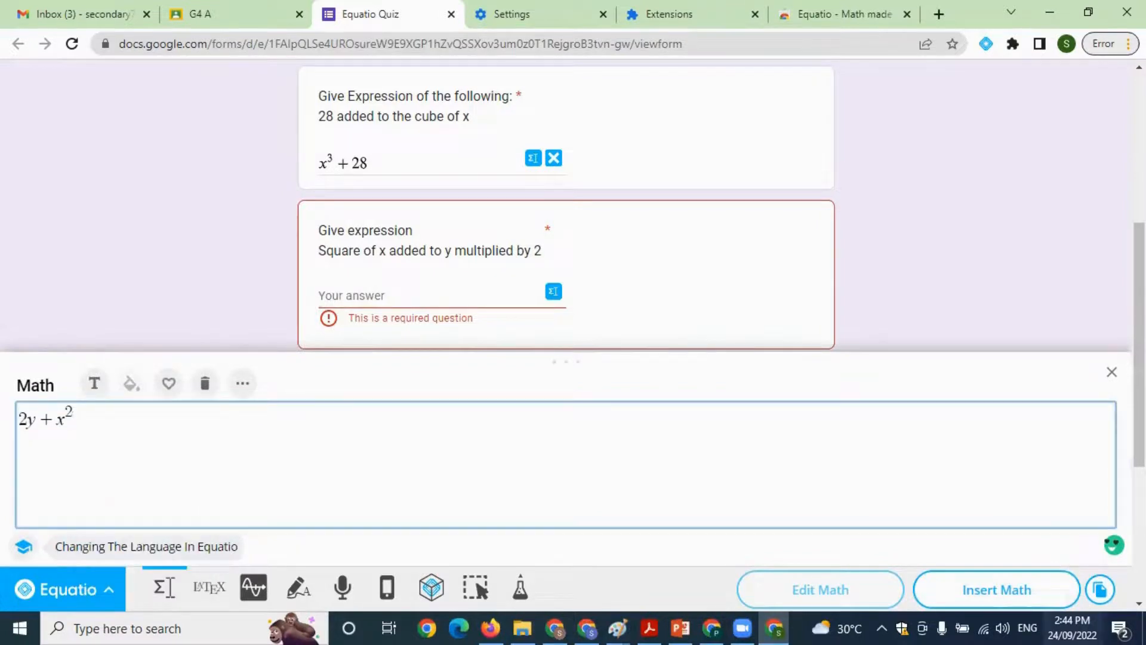
pyautogui.click(1015, 589)
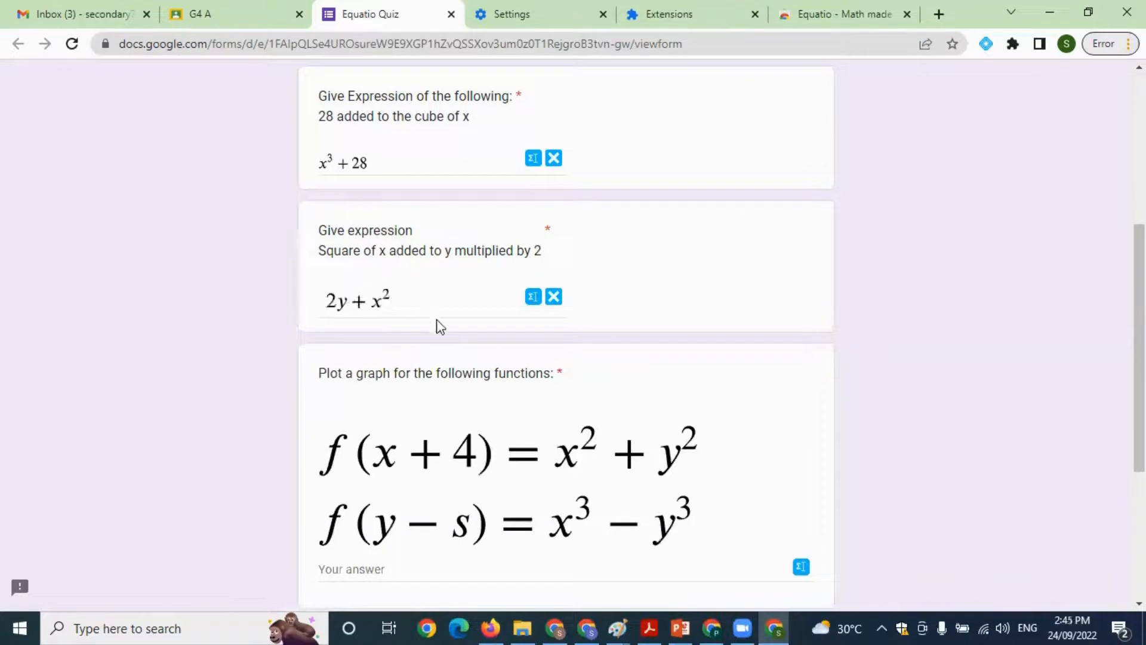
# Open Equatio for the graph question's answer, clear the leftover expression and switch to the graph editor
pyautogui.scroll(-1, 711, 382)
pyautogui.scroll(-3, 422, 388)
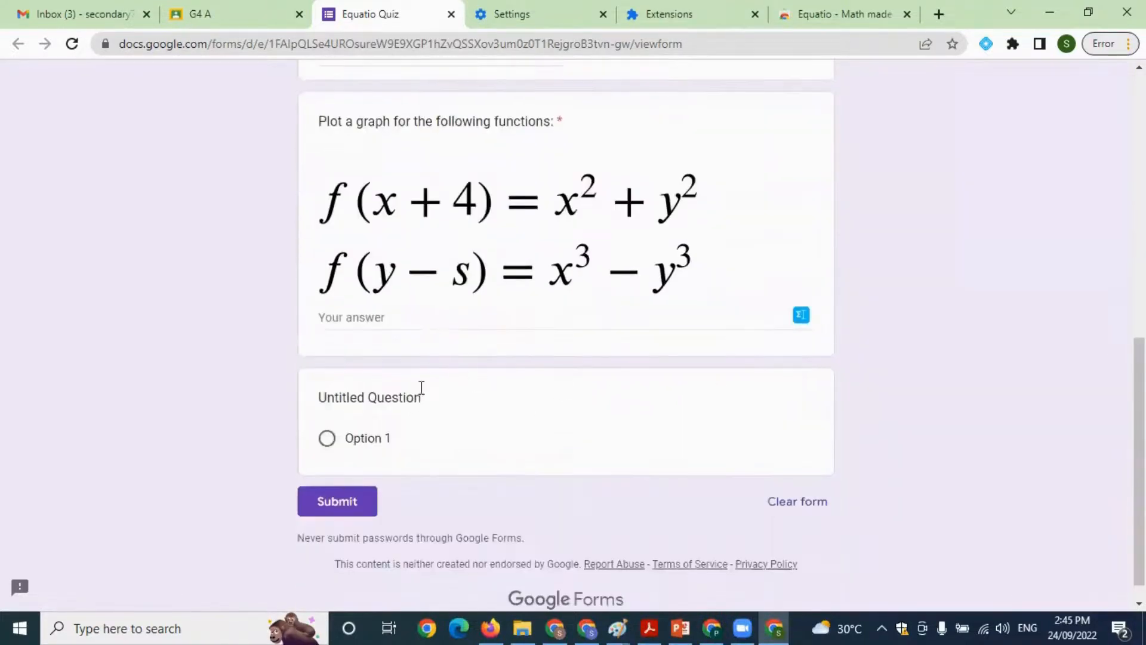
pyautogui.scroll(1, 628, 432)
pyautogui.click(439, 401)
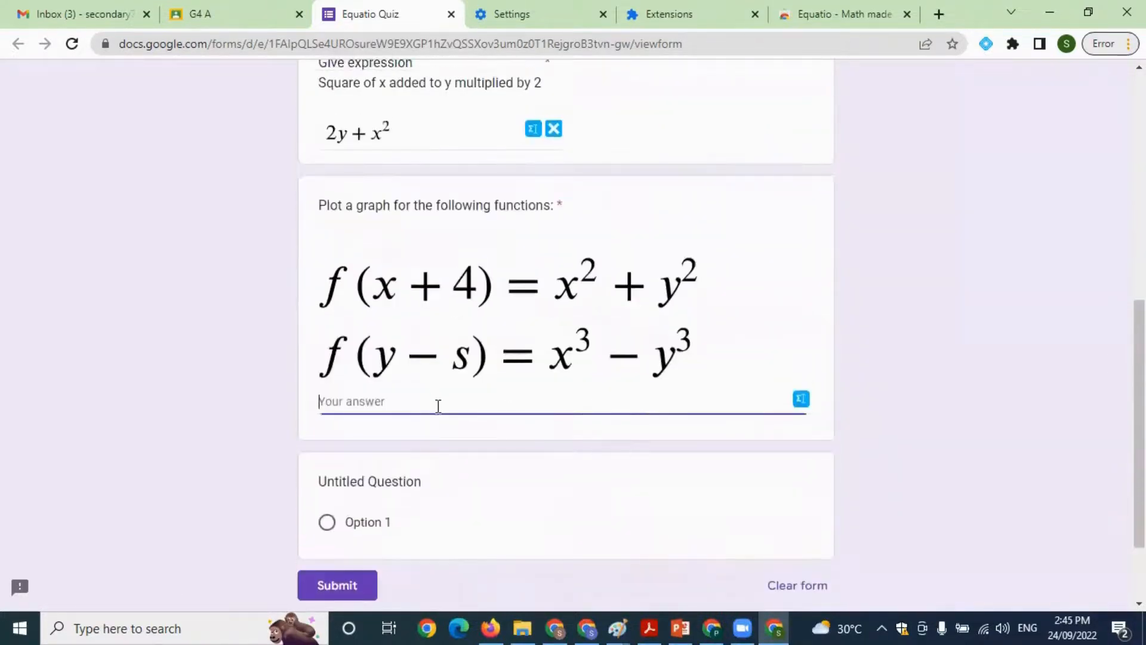
pyautogui.click(555, 351)
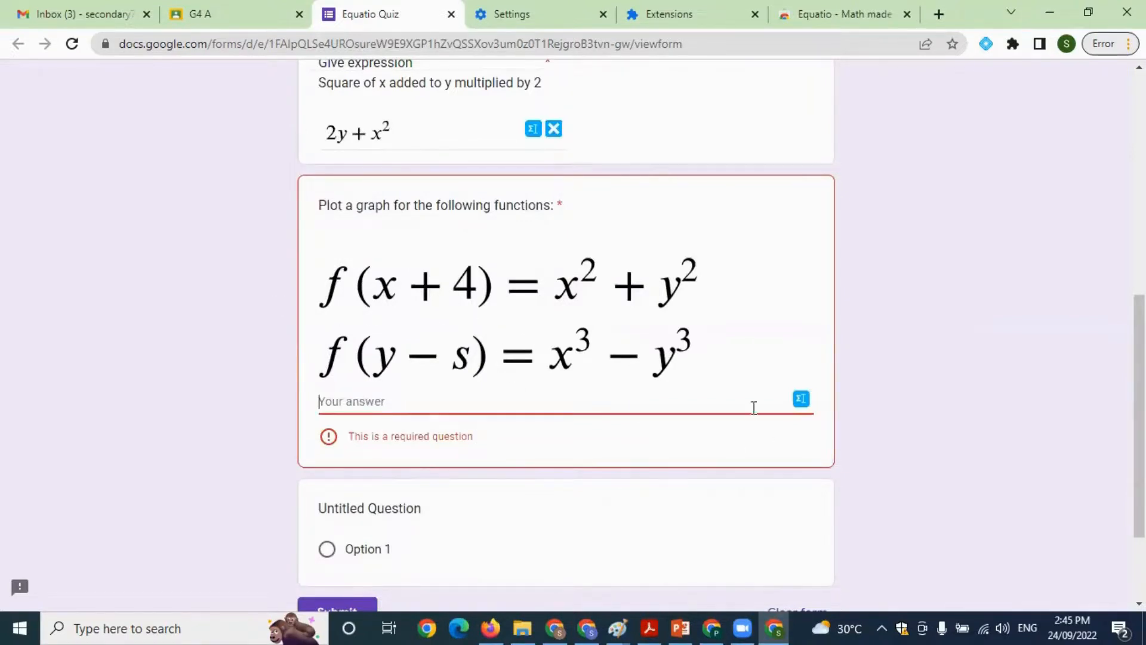
pyautogui.scroll(-2, 515, 508)
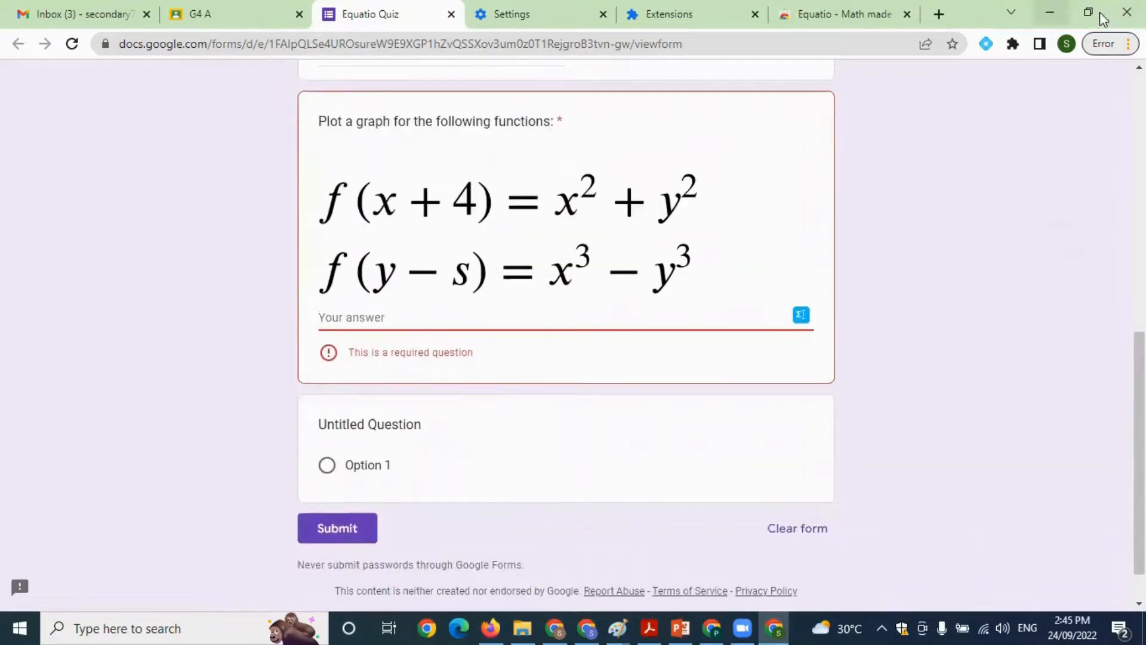
pyautogui.click(803, 321)
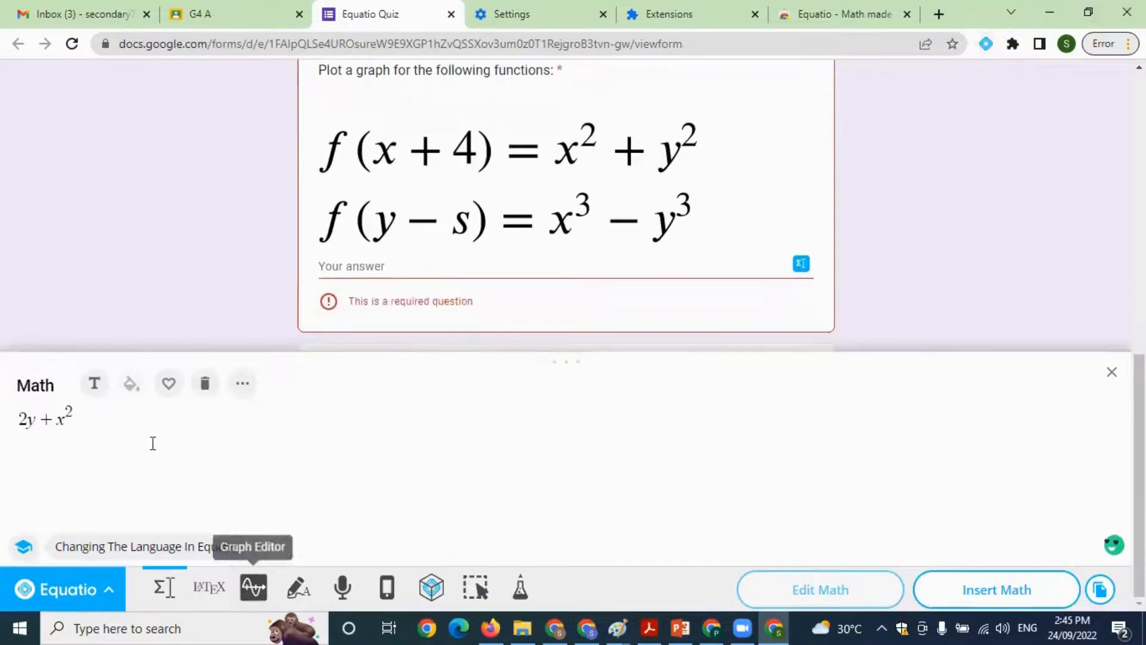
pyautogui.click(205, 383)
pyautogui.click(270, 579)
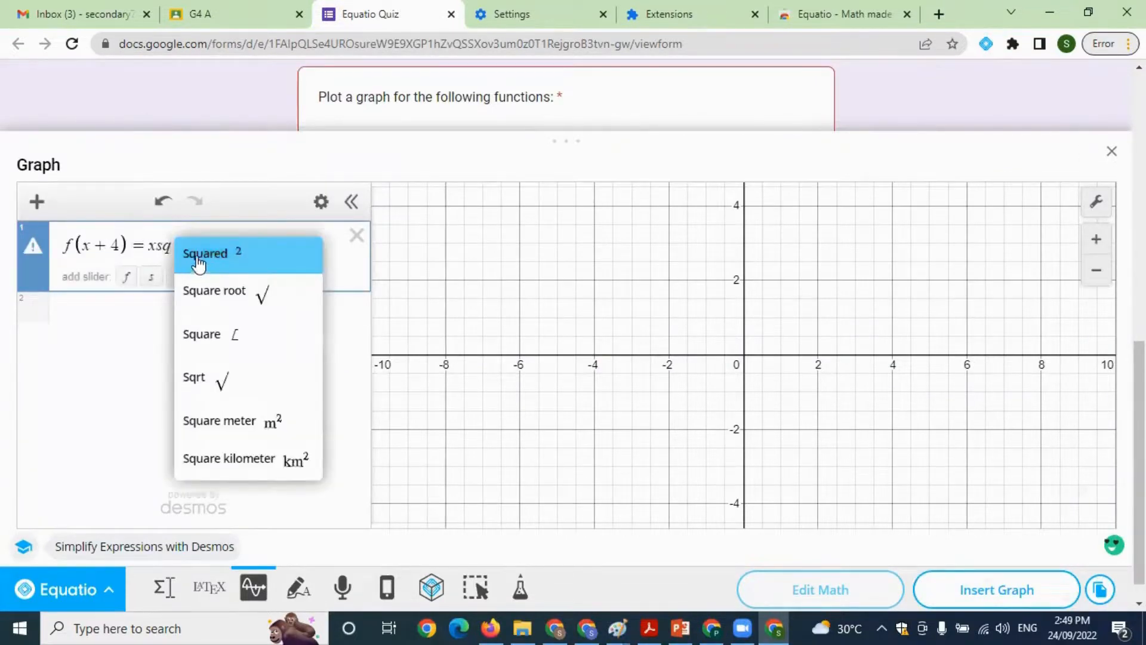
# Plot f(x + 4) = x² + y² in the graph editor with the Squared suggestion, adding sliders for all its undefined variables
pyautogui.click(192, 257)
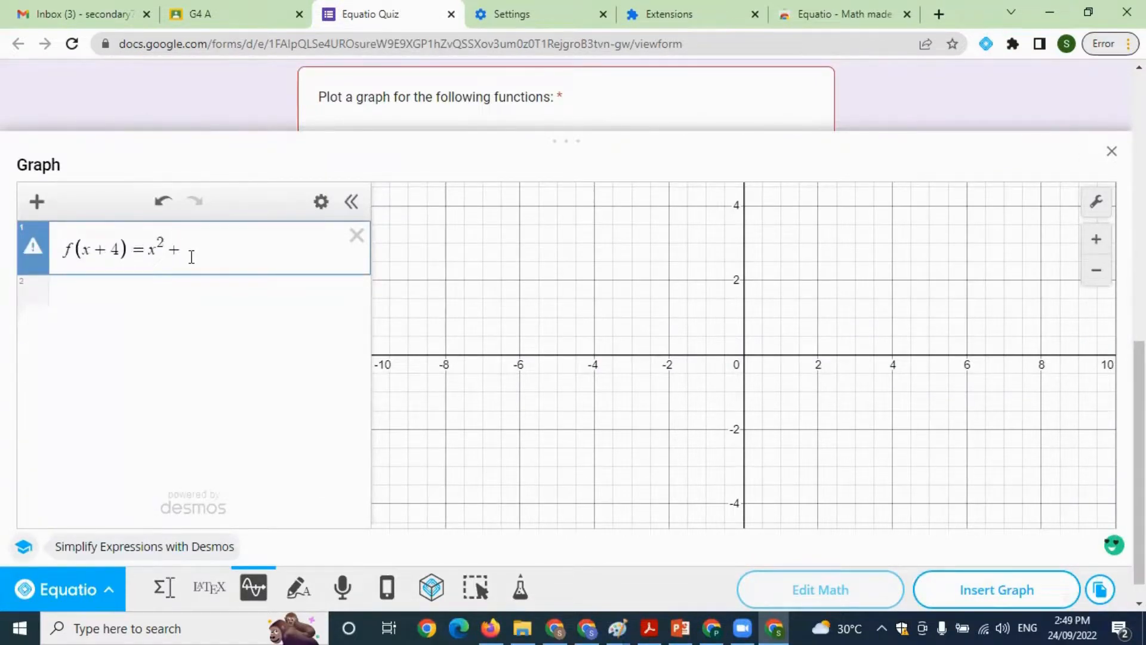
pyautogui.write('+ ysq')
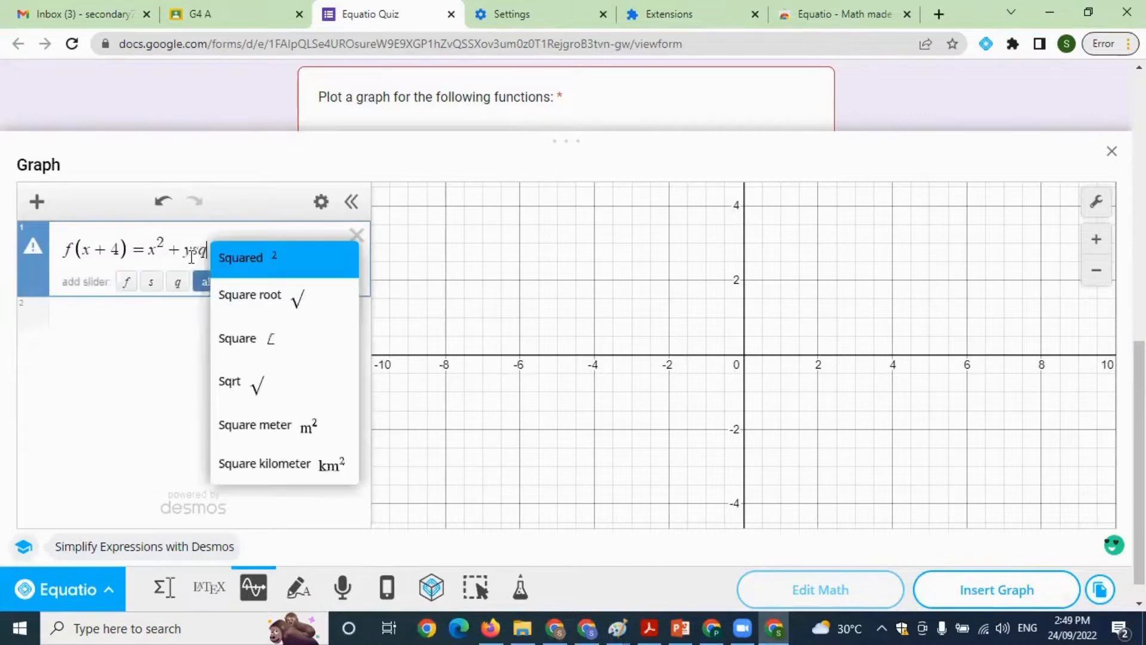
pyautogui.click(235, 259)
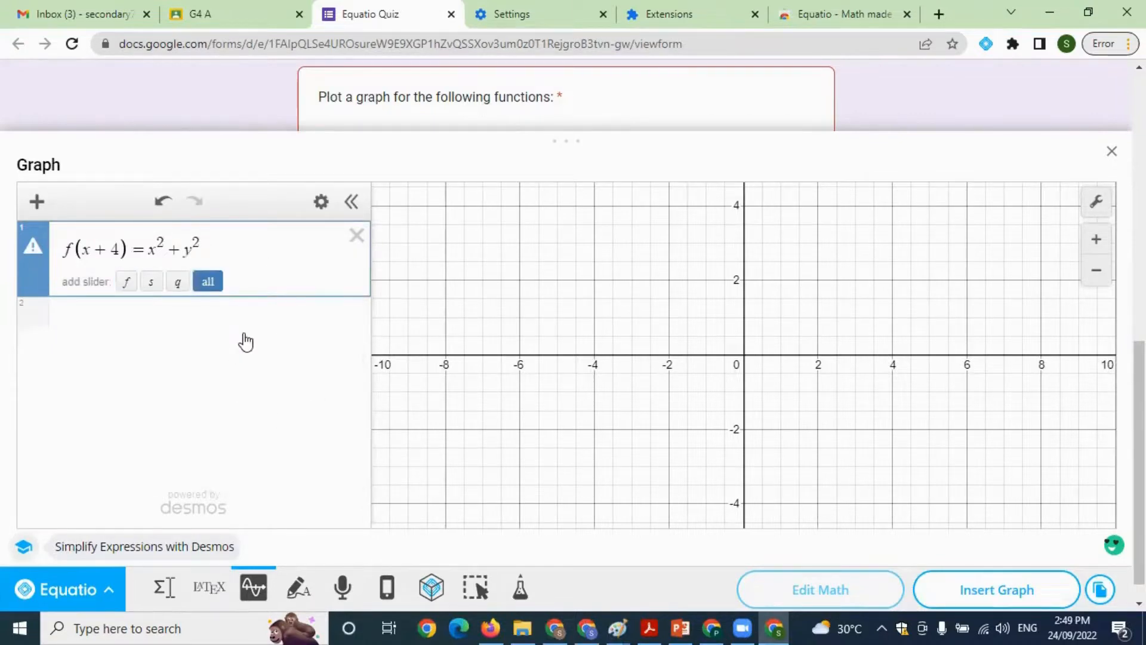
pyautogui.press('Return')
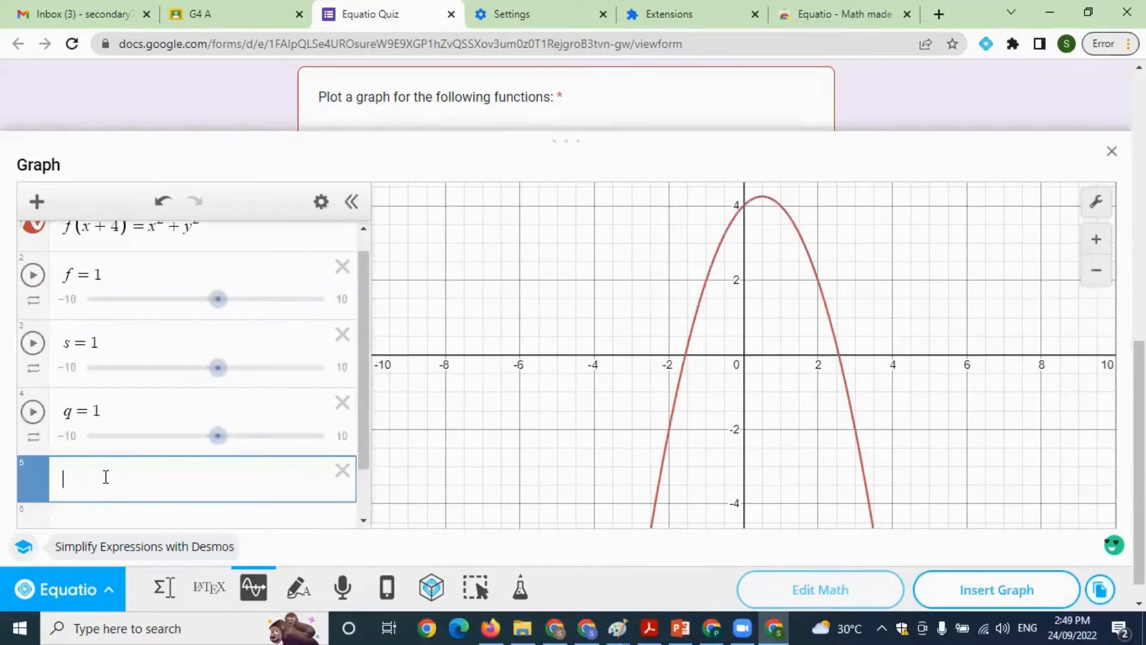
# Plot f(y − 2) = x³ − y³ as a second function with the Cubed suggestion, adding sliders for all its undefined variables
pyautogui.write('f(')
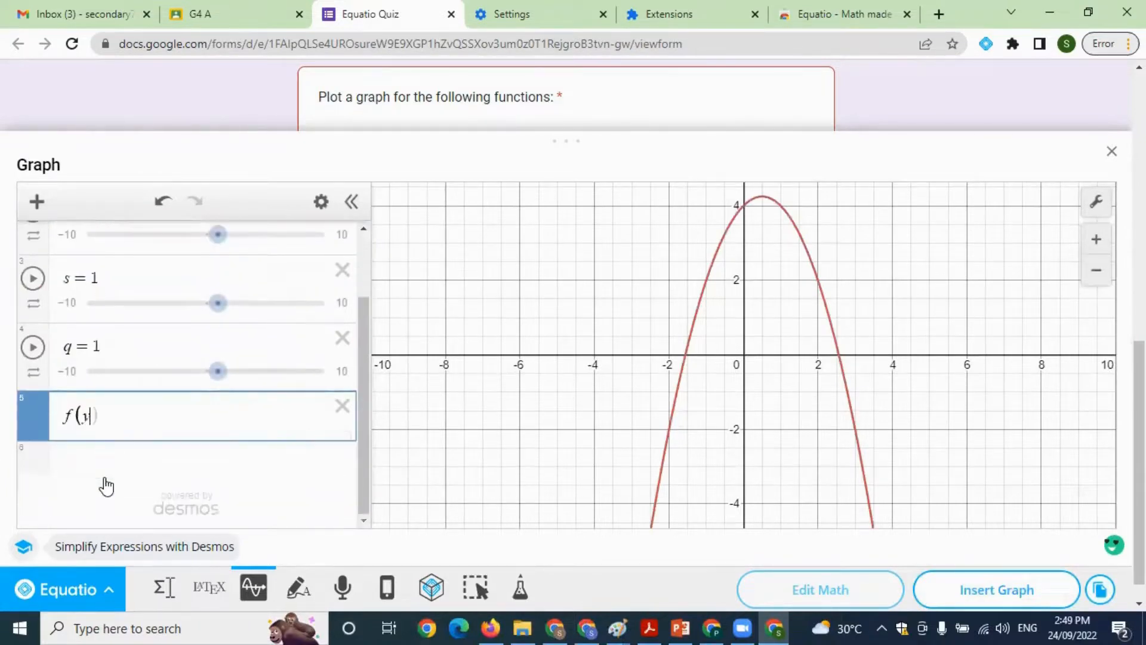
pyautogui.write('y-2)=x^3-ycub')
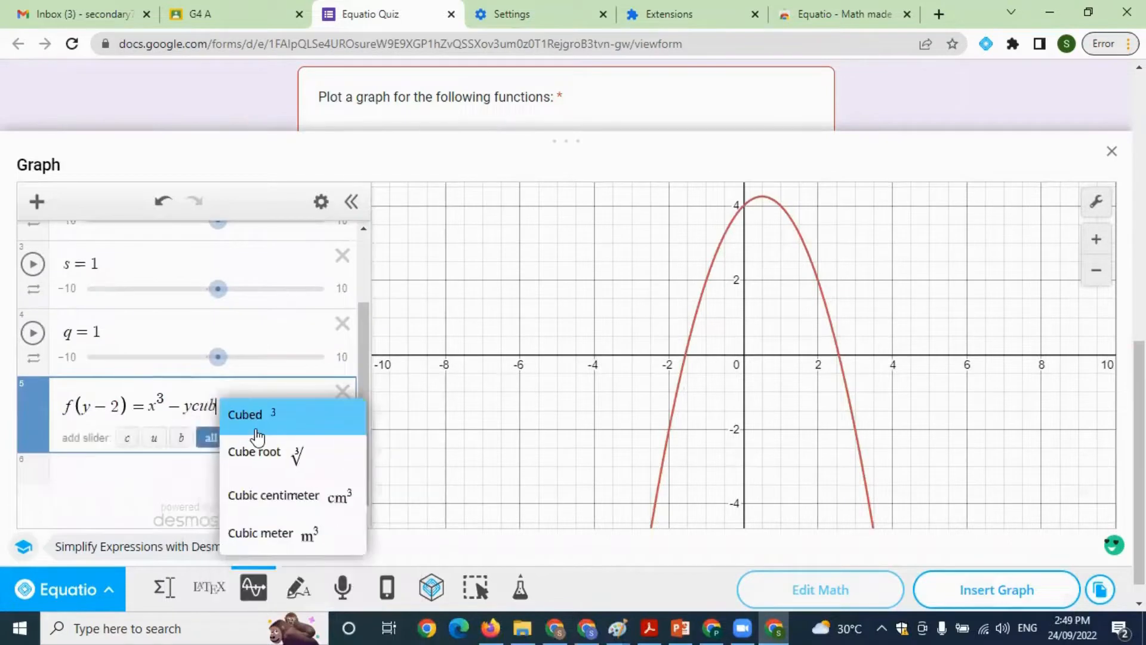
pyautogui.click(279, 428)
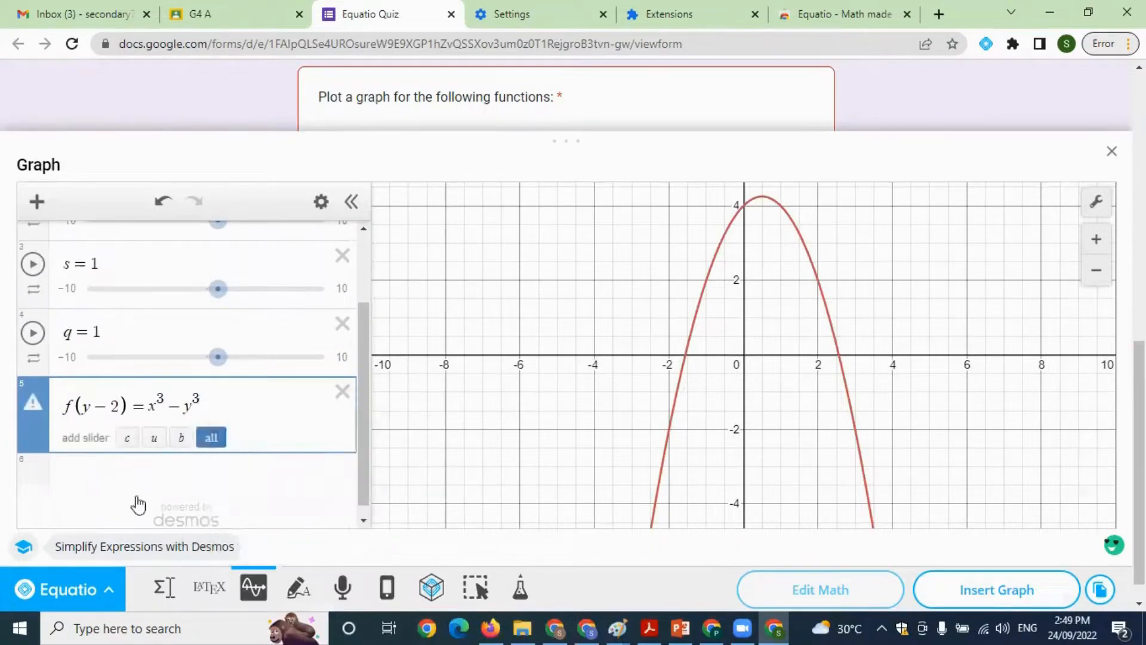
pyautogui.press('Return')
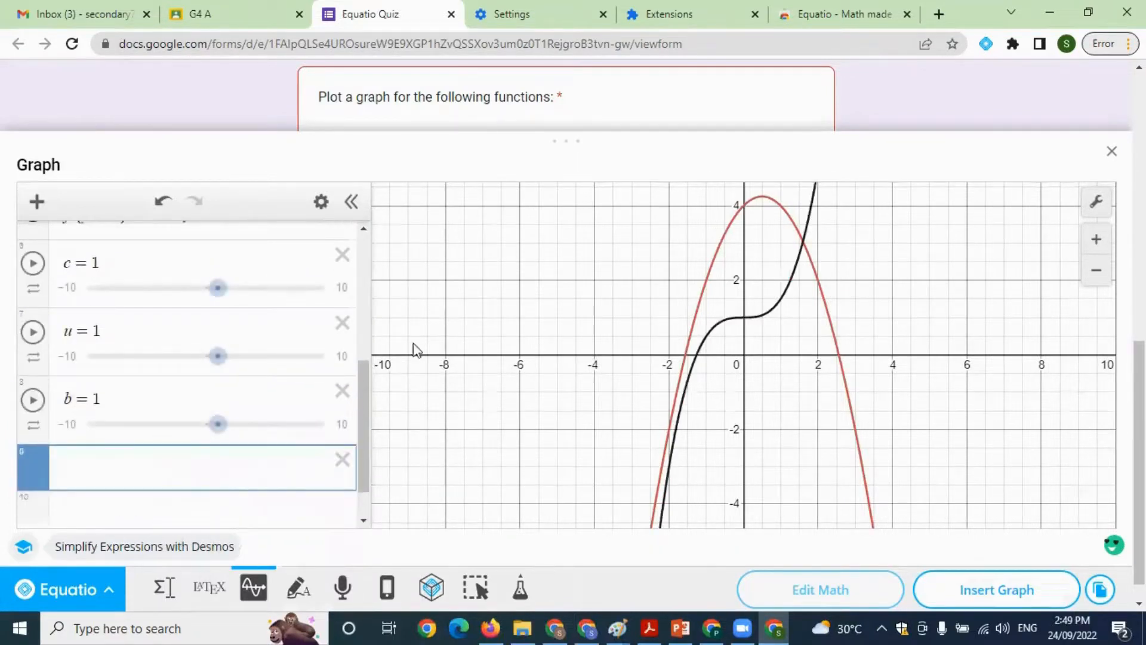
# Set the slider for c to 1.8 and lower the slider value for u slightly
pyautogui.scroll(2, 632, 311)
pyautogui.scroll(-3, 718, 329)
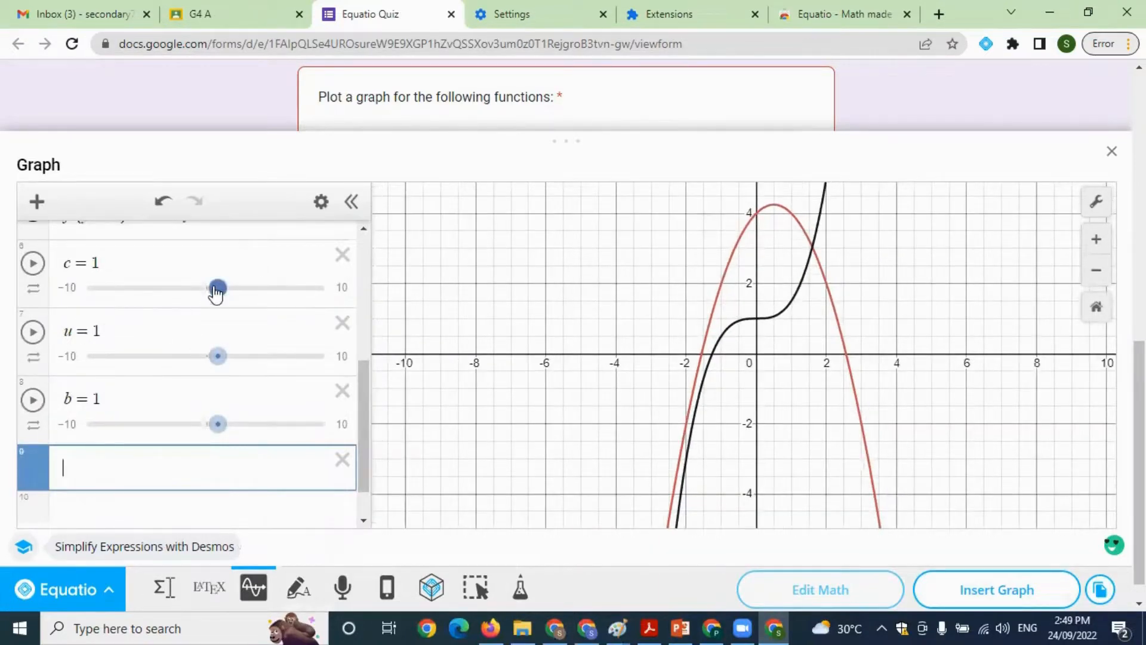
pyautogui.moveTo(216, 292)
pyautogui.mouseDown()
pyautogui.moveTo(199, 293)
pyautogui.moveTo(226, 294)
pyautogui.mouseUp()
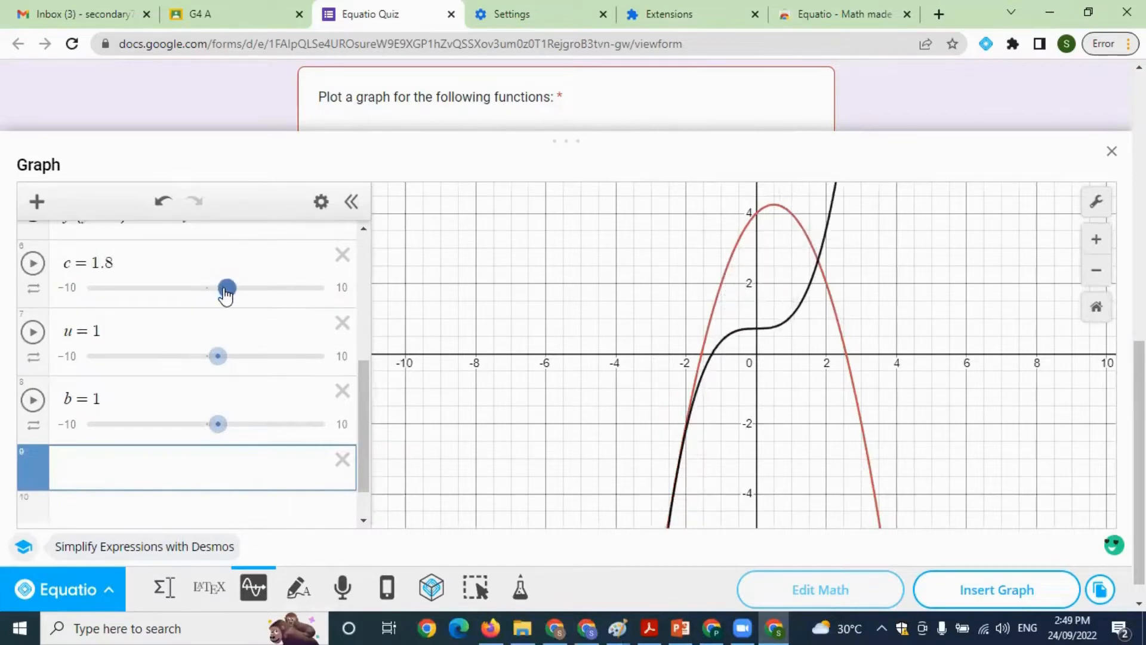
pyautogui.moveTo(219, 357); pyautogui.dragTo(209, 357)
# Insert the graph as the answer to the plotting question and submit the quiz
pyautogui.click(989, 589)
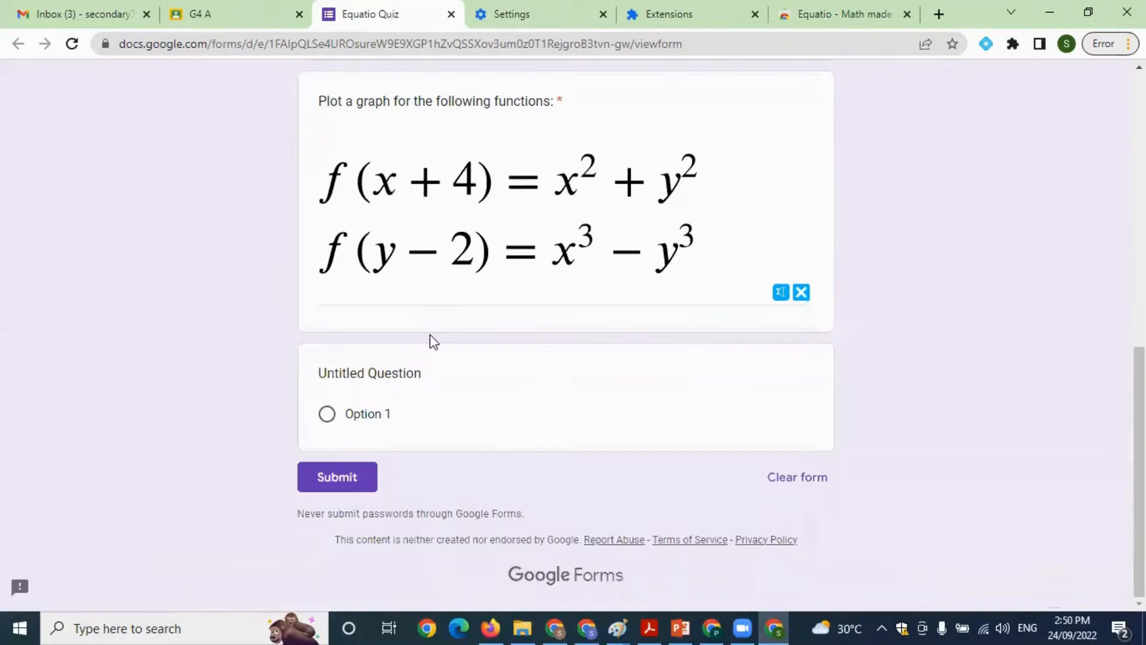
pyautogui.scroll(-3, 583, 376)
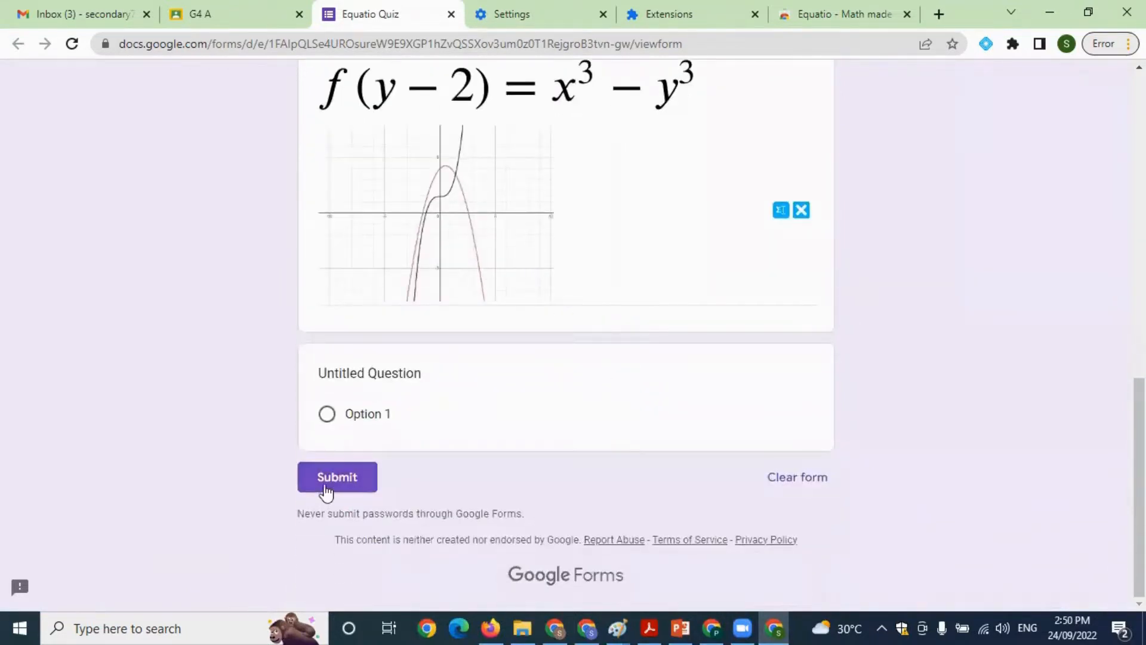
pyautogui.click(323, 486)
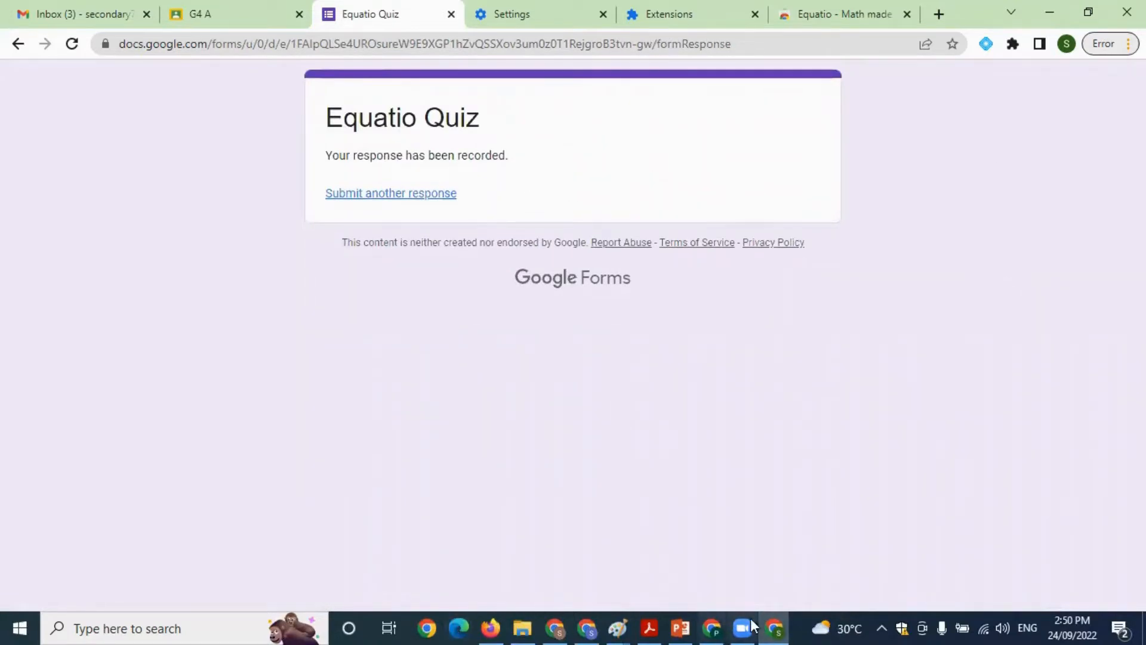
# Switch to the teacher's Equatio Quiz editor and review the summary of submitted responses, including the math and graph answers
pyautogui.click(716, 625)
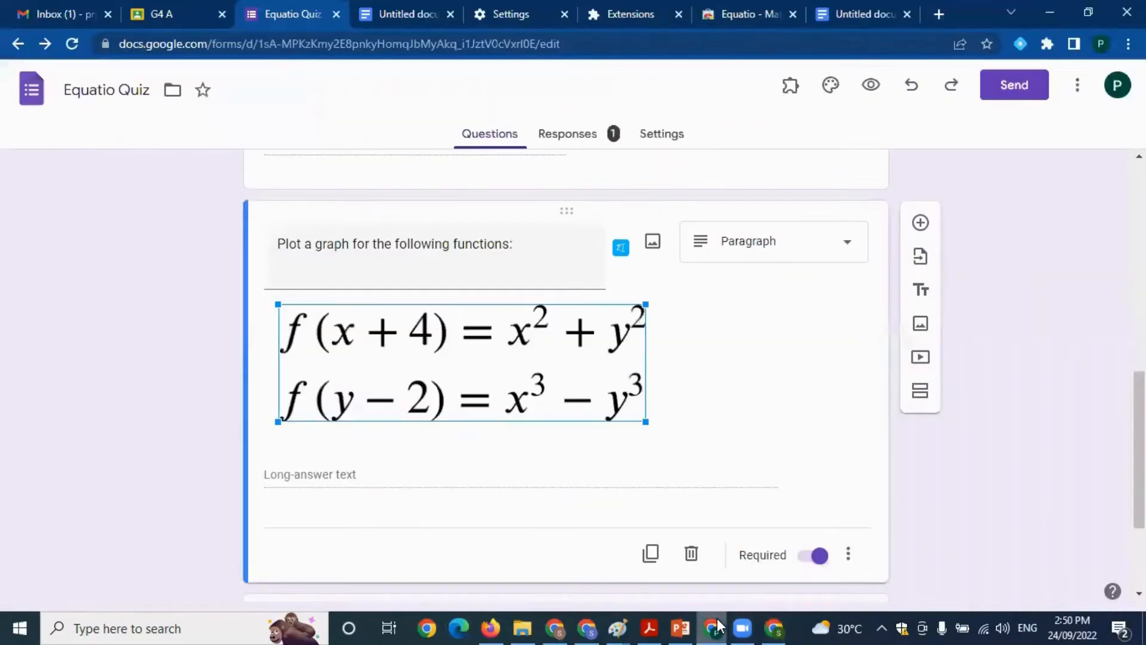
pyautogui.click(1021, 413)
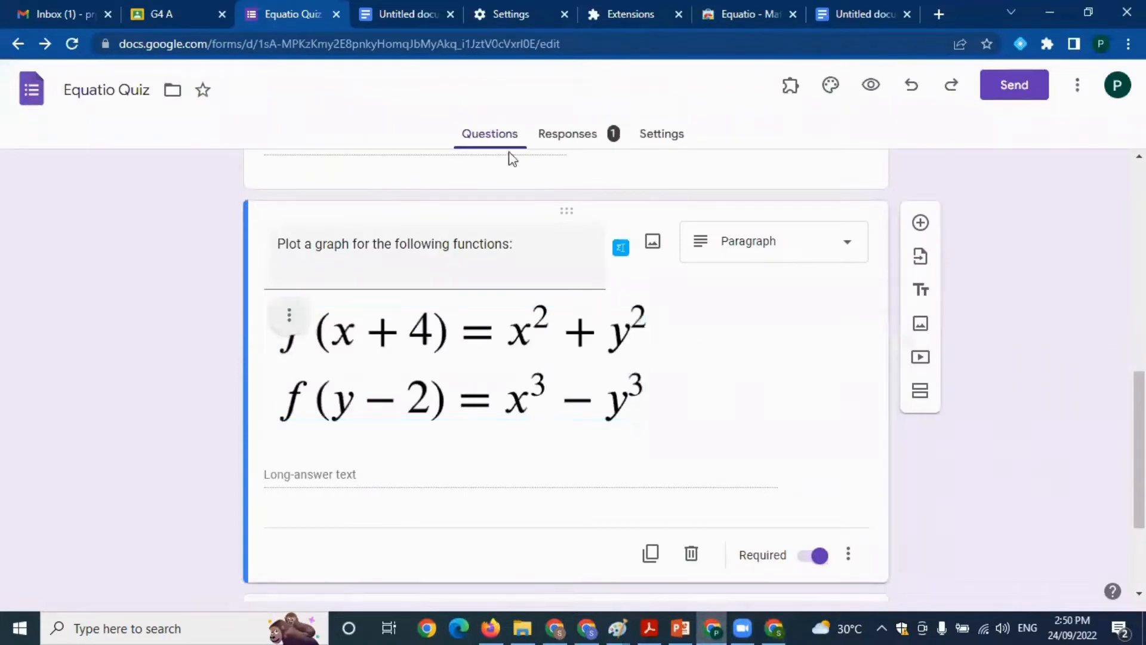
pyautogui.click(579, 142)
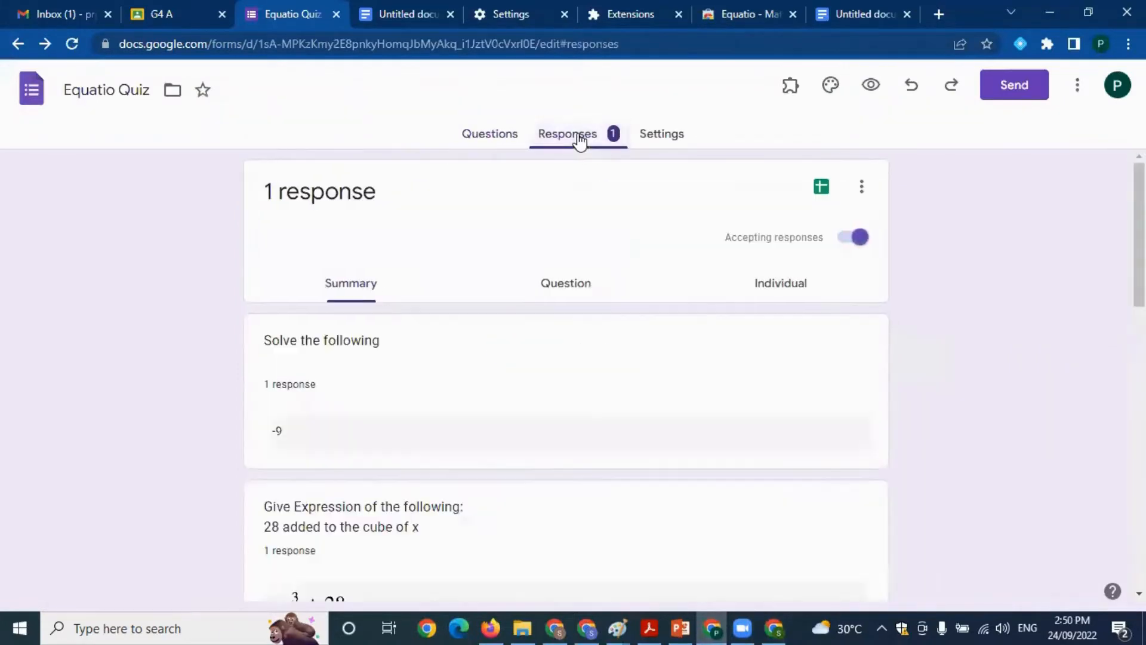
pyautogui.scroll(-2, 645, 351)
pyautogui.scroll(-10, 644, 353)
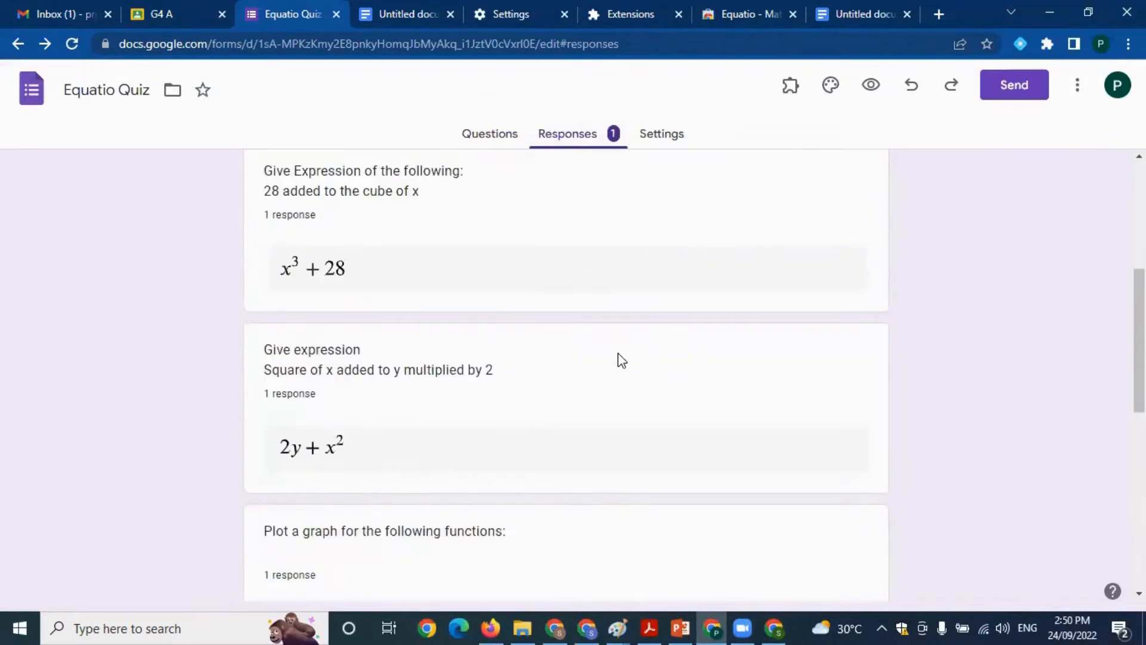
pyautogui.scroll(-3, 583, 364)
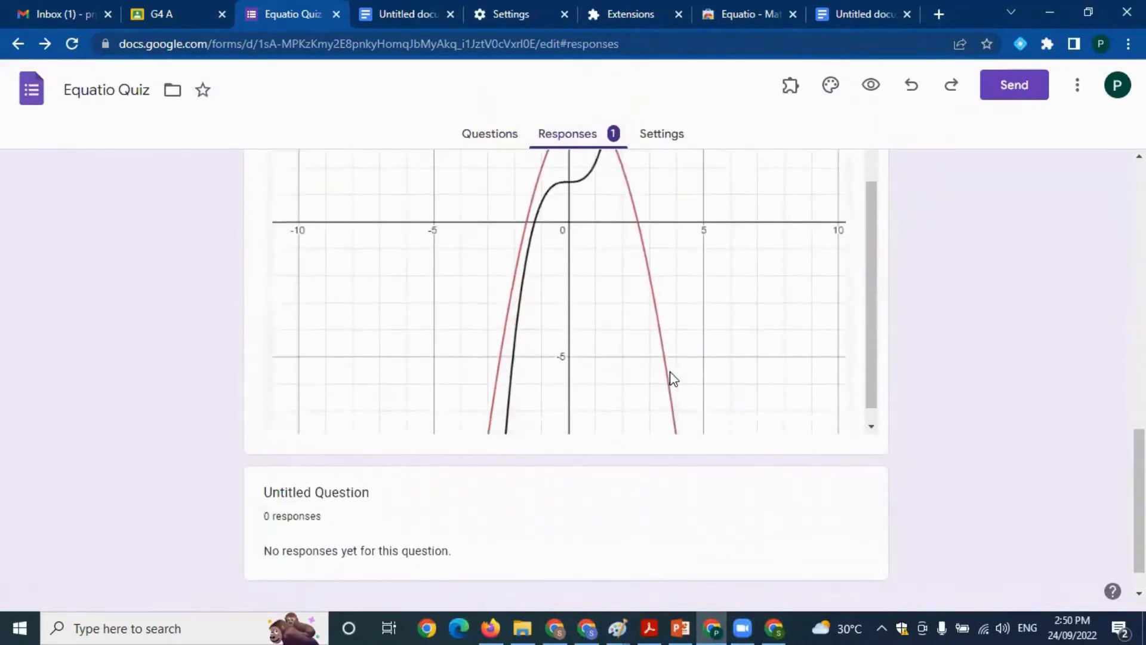
pyautogui.scroll(13, 662, 362)
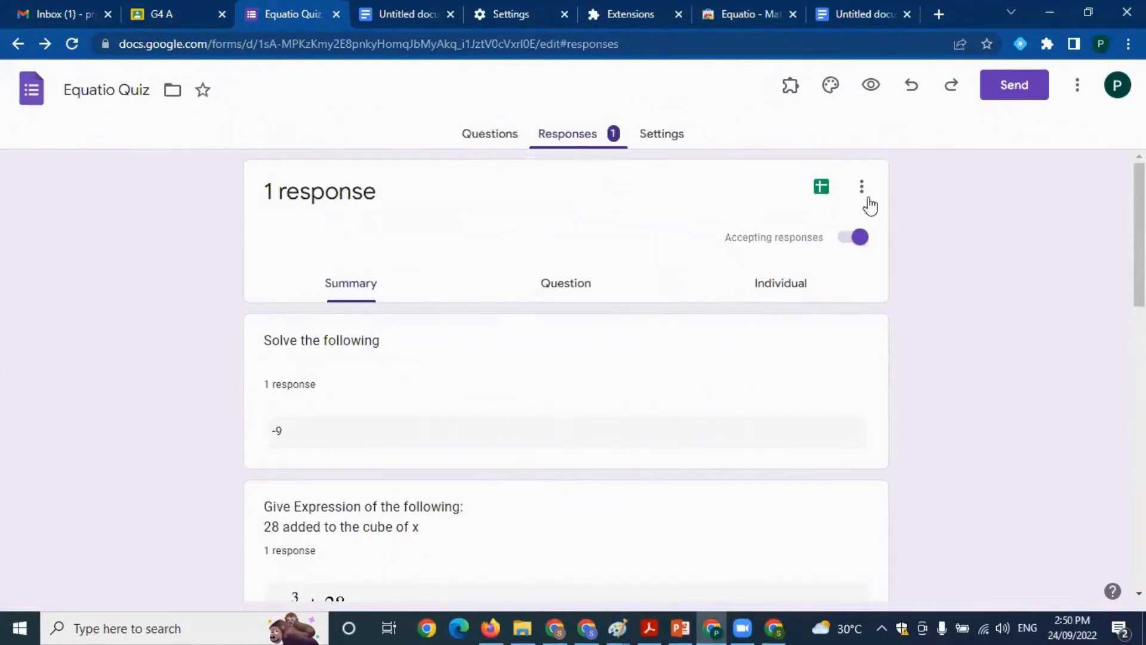
# Create a new spreadsheet named Equatio Quiz (Responses) for the form's responses and select cell D9 in it
pyautogui.click(822, 187)
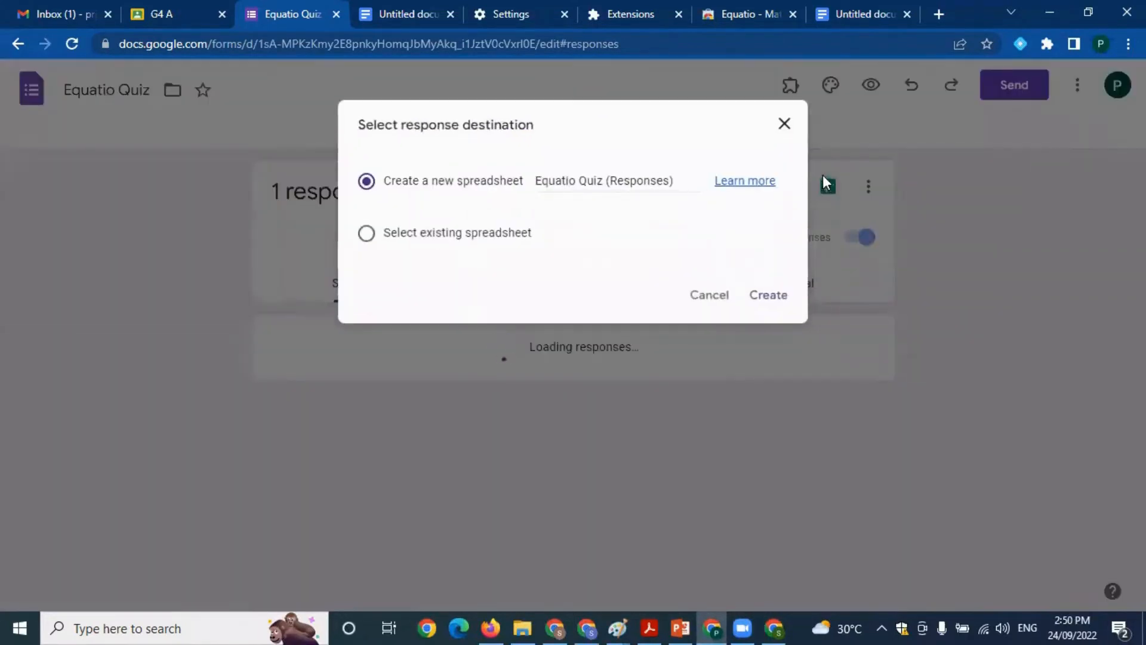
pyautogui.press('Return')
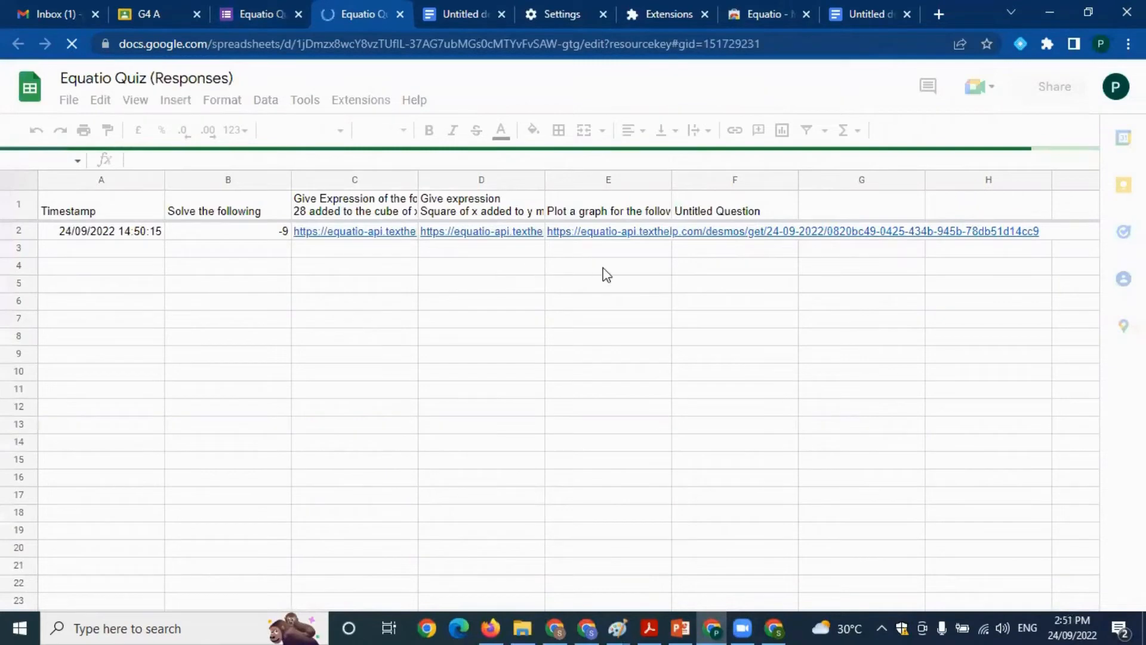
pyautogui.click(446, 330)
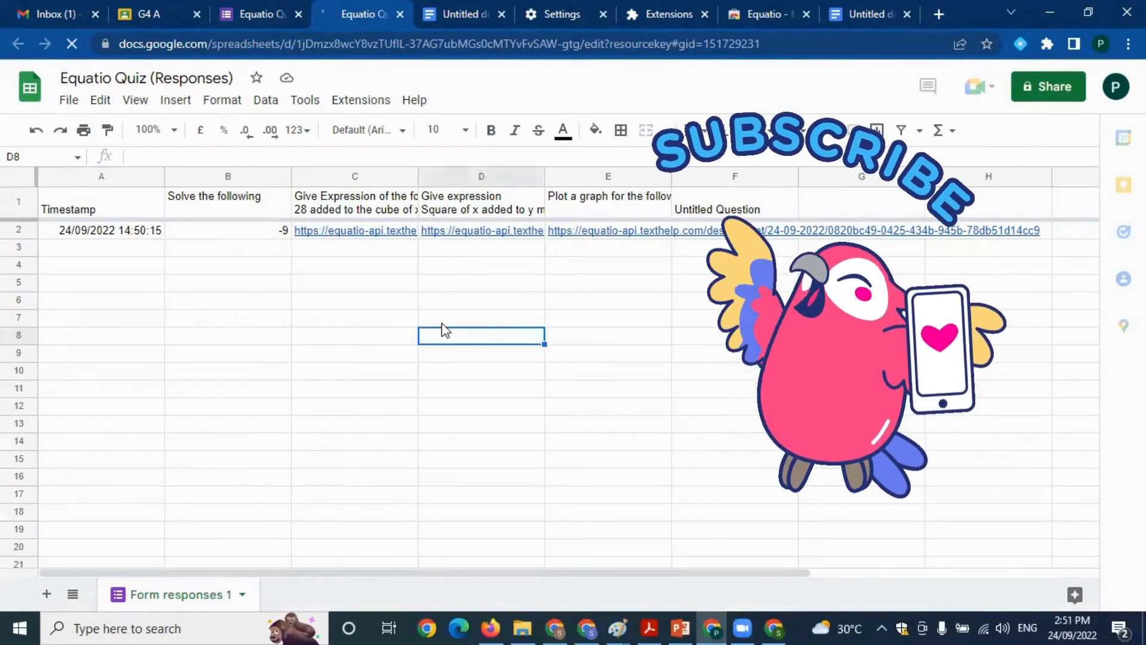
pyautogui.press('Down')
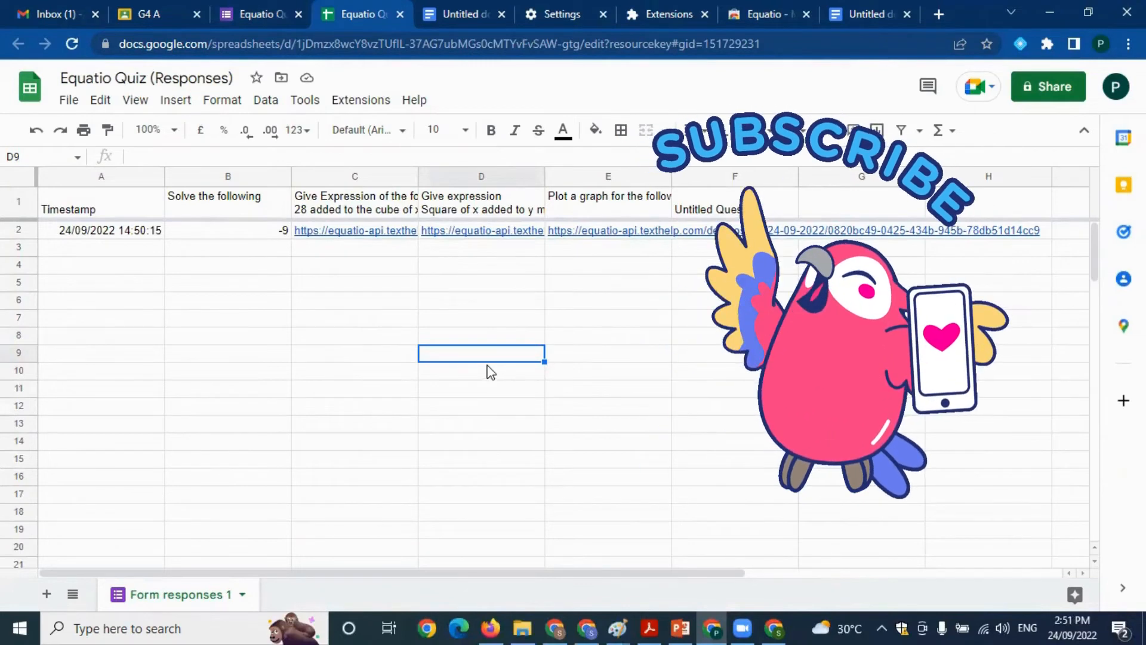